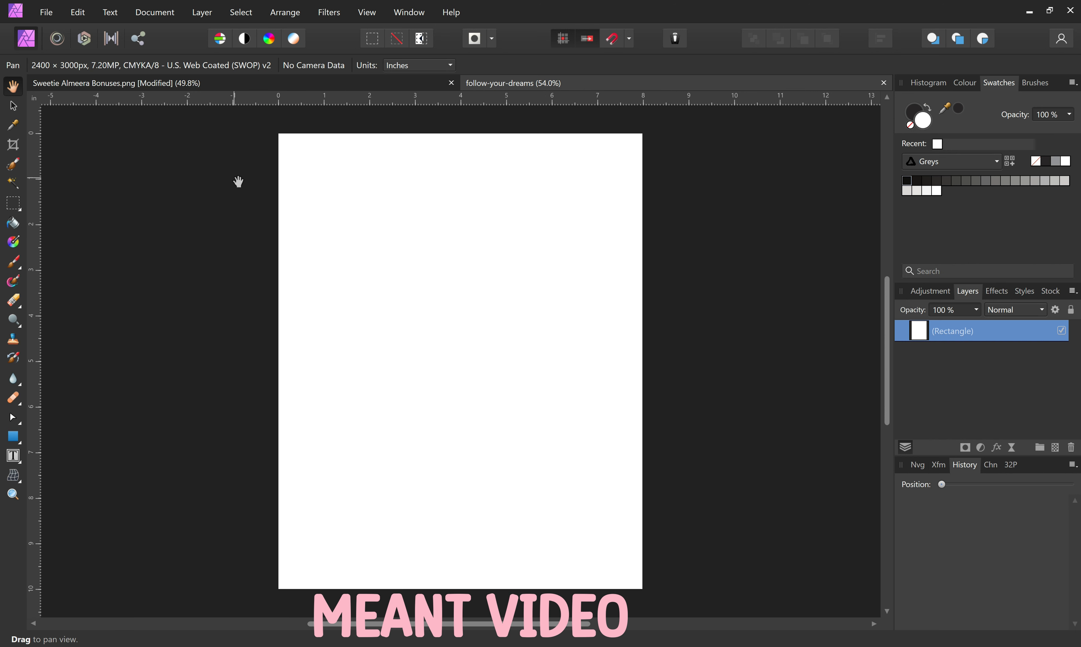
# Copy the outlined wavy ribbon banner beside "And" from the Extras Doodles sheet and paste it into the follow-your-dreams document.
pyautogui.click(17, 461)
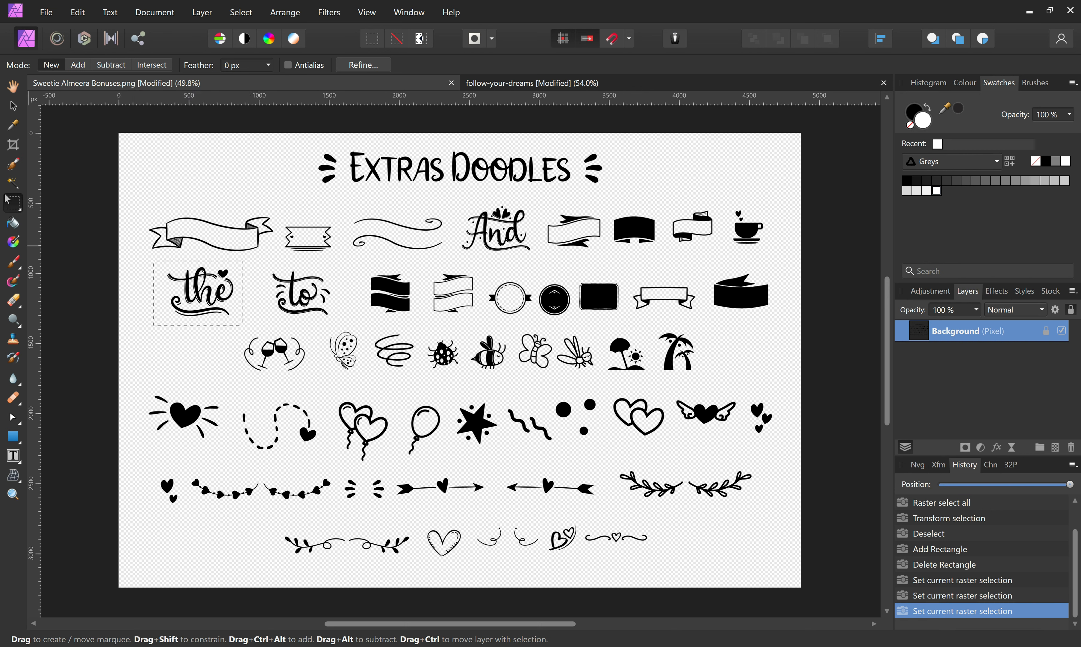
pyautogui.click(535, 201)
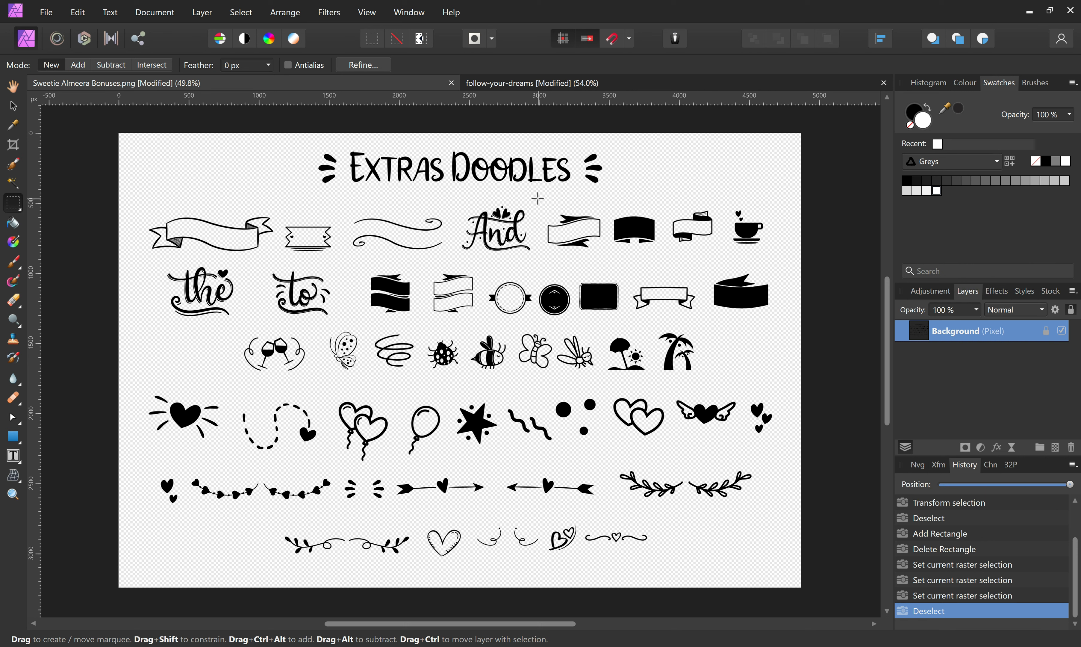
pyautogui.moveTo(538, 198)
pyautogui.mouseDown()
pyautogui.moveTo(545, 236)
pyautogui.moveTo(606, 260)
pyautogui.mouseUp()
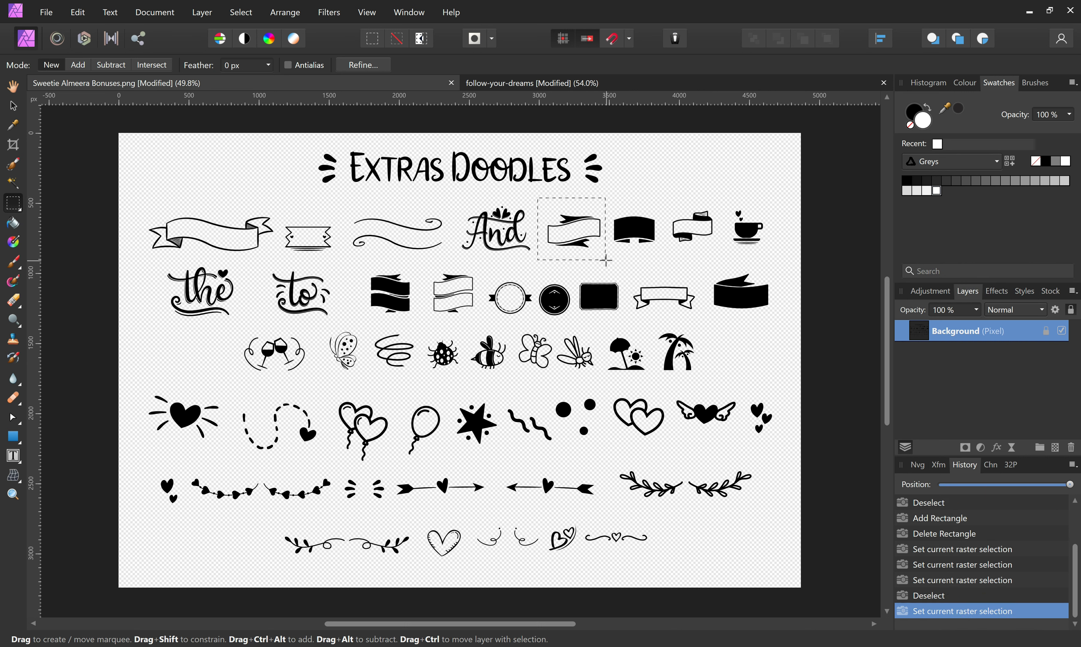
pyautogui.hotkey('ctrl', 'c')
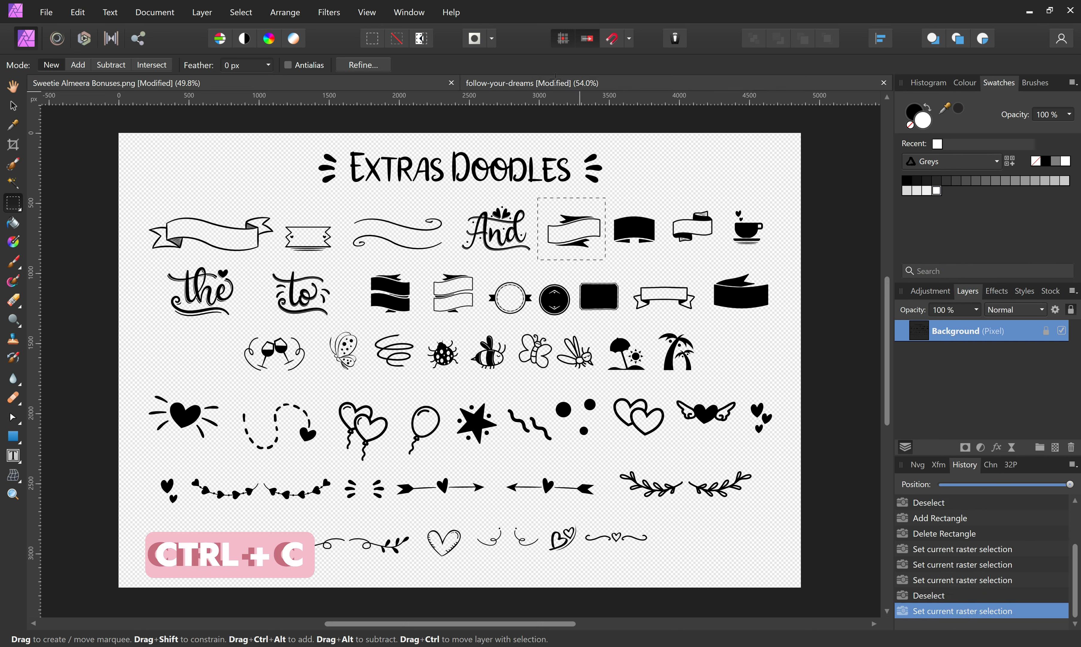
pyautogui.click(527, 88)
pyautogui.hotkey('ctrl', 'v')
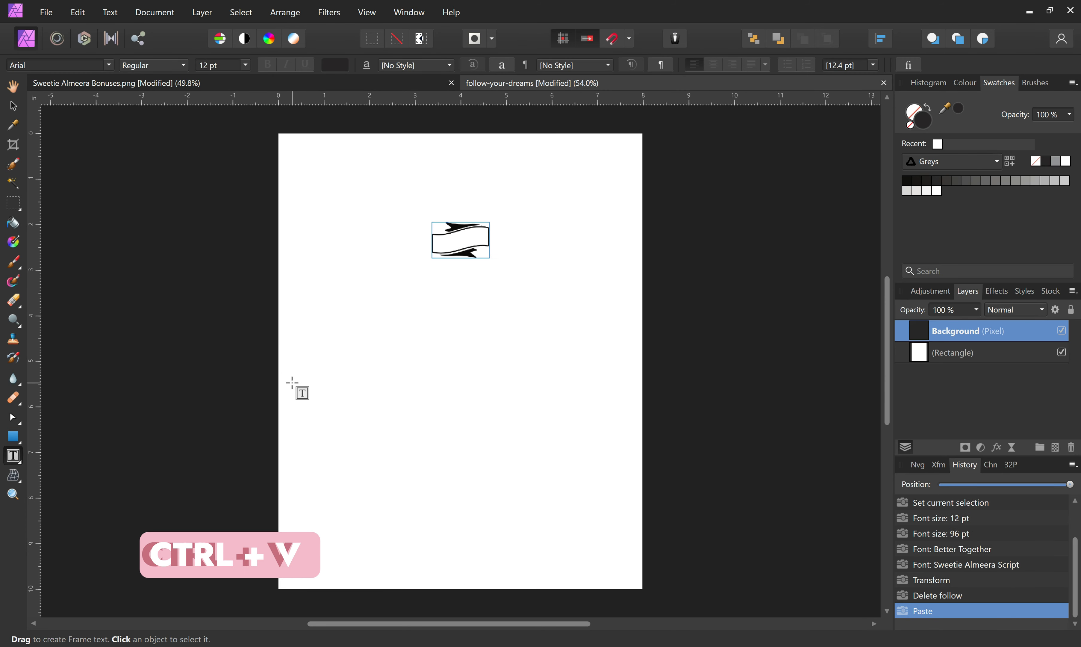
pyautogui.click(429, 251)
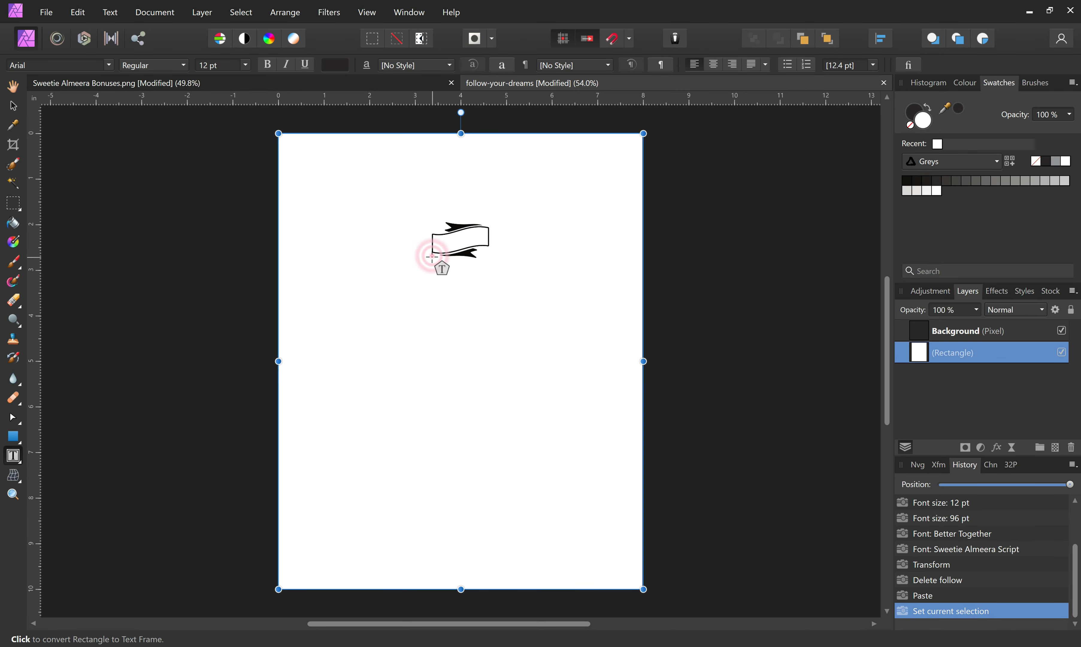
pyautogui.click(446, 242)
pyautogui.click(962, 333)
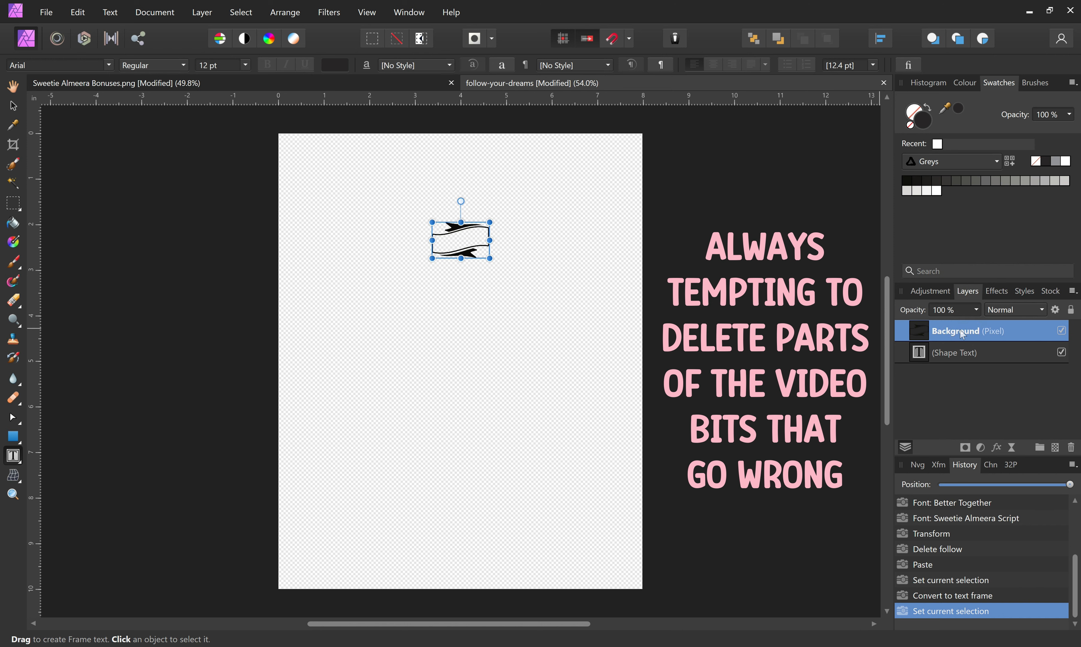
pyautogui.hotkey('ctrl', 'z')
pyautogui.hotkey('ctrl', 'z')
# Enlarge the pasted banner to about 3 inches wide and move it to the upper-left area of the page.
pyautogui.click(932, 332)
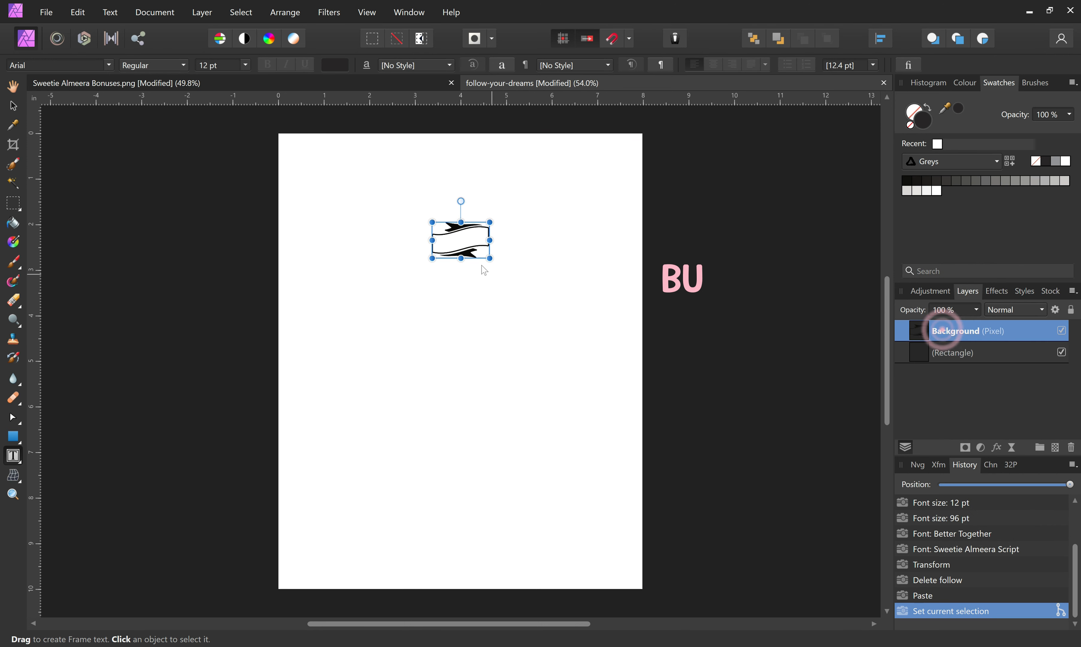
pyautogui.moveTo(432, 258); pyautogui.dragTo(352, 311)
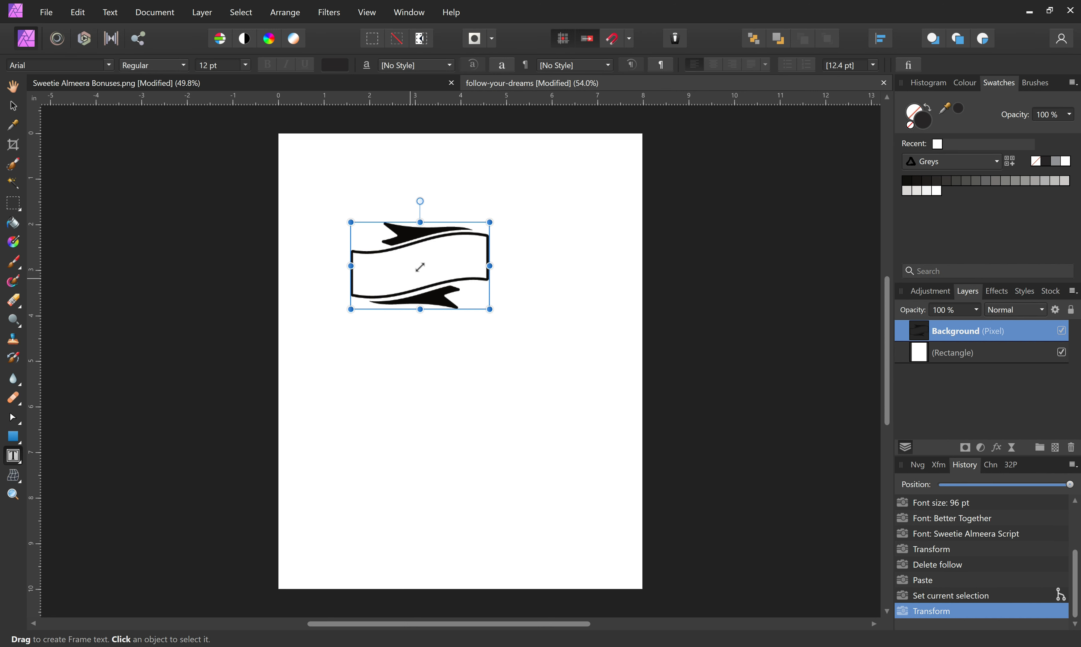
pyautogui.click(12, 105)
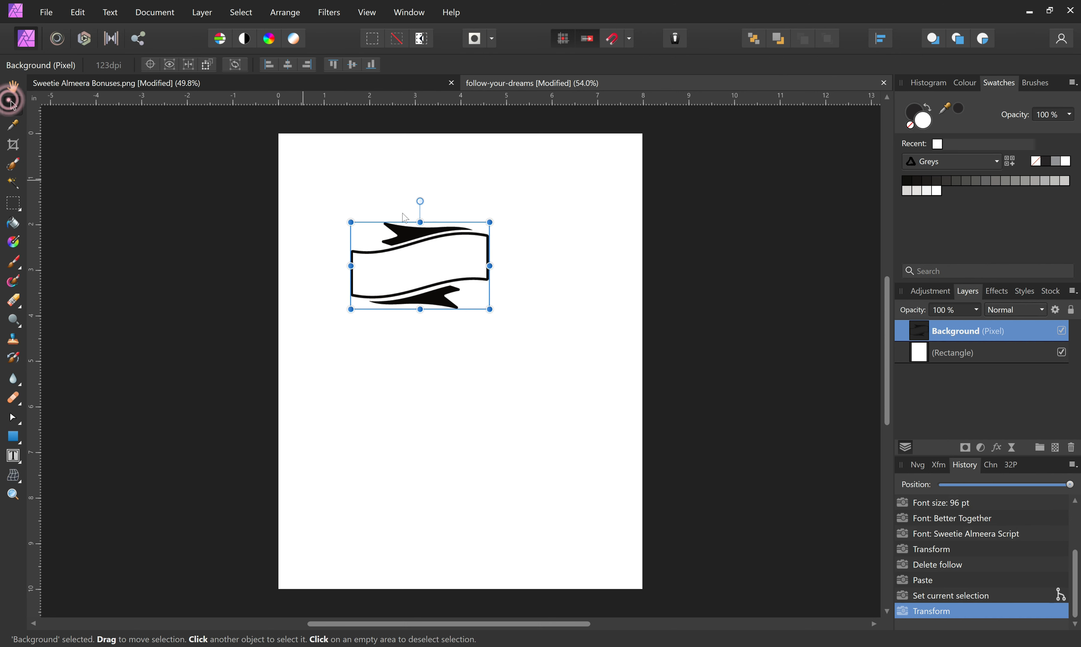
pyautogui.moveTo(452, 228); pyautogui.dragTo(430, 197)
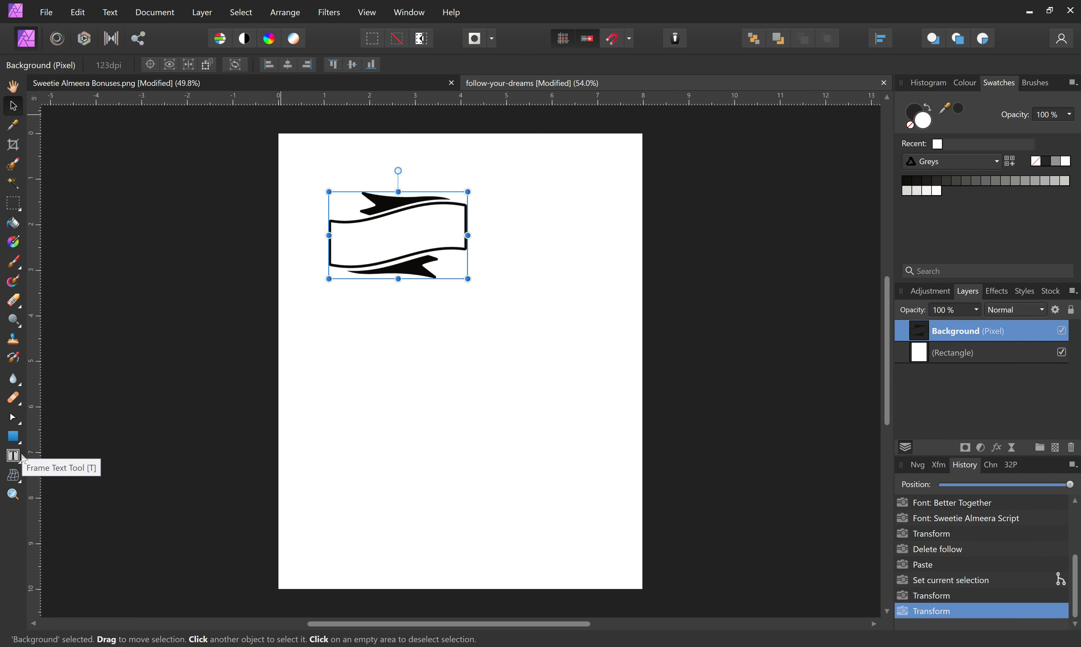
# Draw a text frame about 4.6 by 2.4 inches below the banner and enter FOLLOW.
pyautogui.click(12, 456)
pyautogui.moveTo(352, 323); pyautogui.dragTo(563, 433)
pyautogui.click(364, 350)
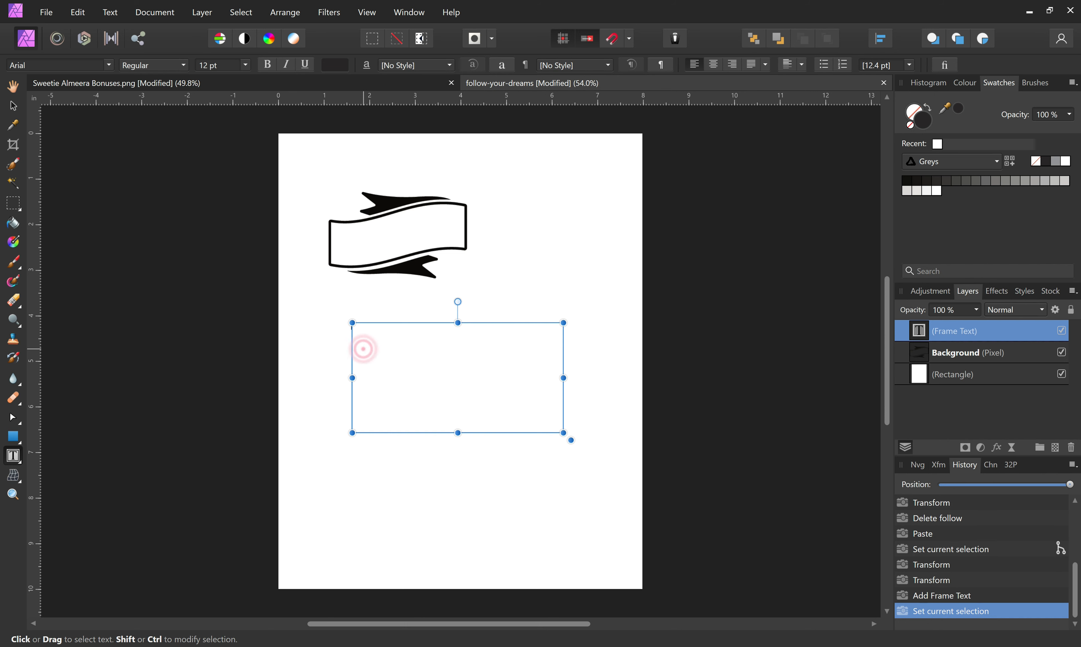
pyautogui.write('FOLLOW')
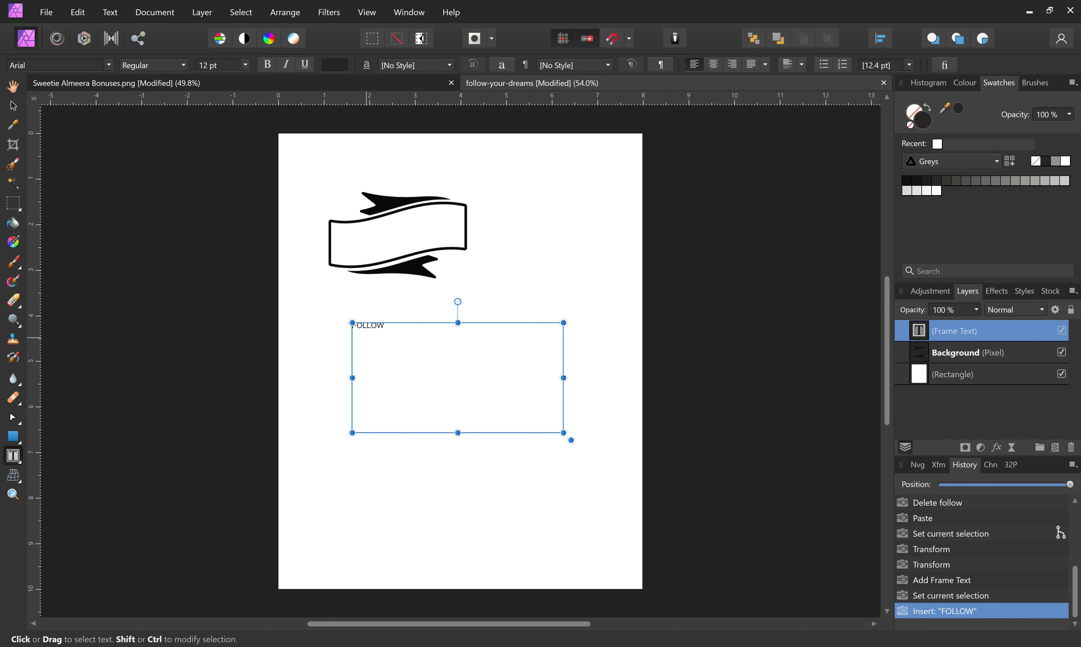
# Format the word FOLLOW in Young Sans Light at 72 pt and move it onto the banner.
pyautogui.hotkey('ctrl', 'a')
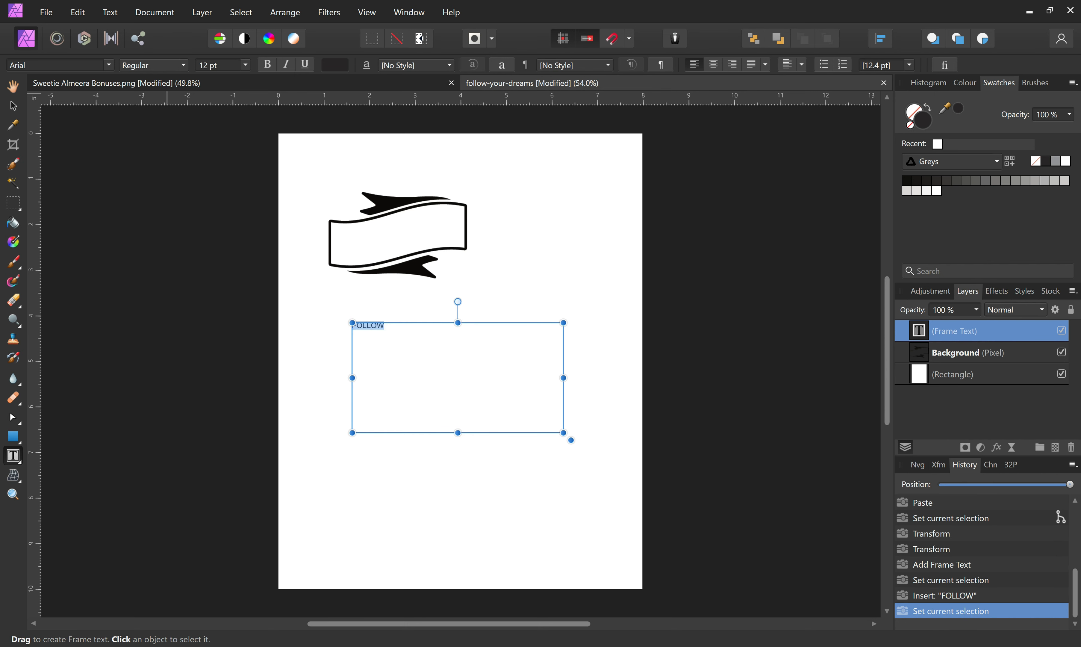
pyautogui.click(110, 65)
pyautogui.scroll(-10, 228, 81)
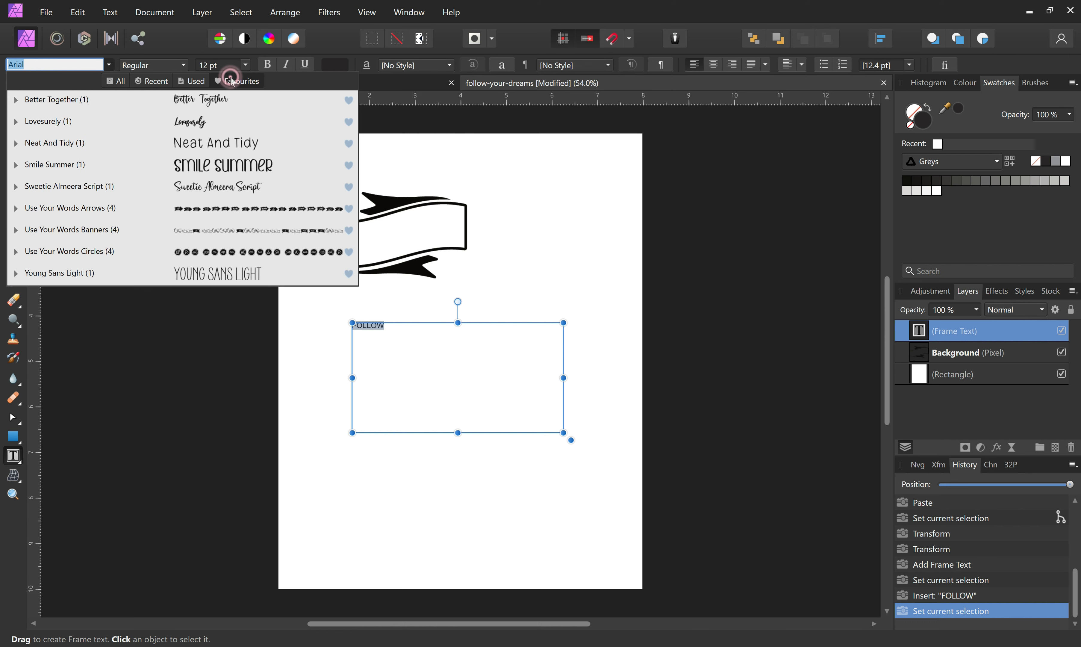
pyautogui.click(209, 273)
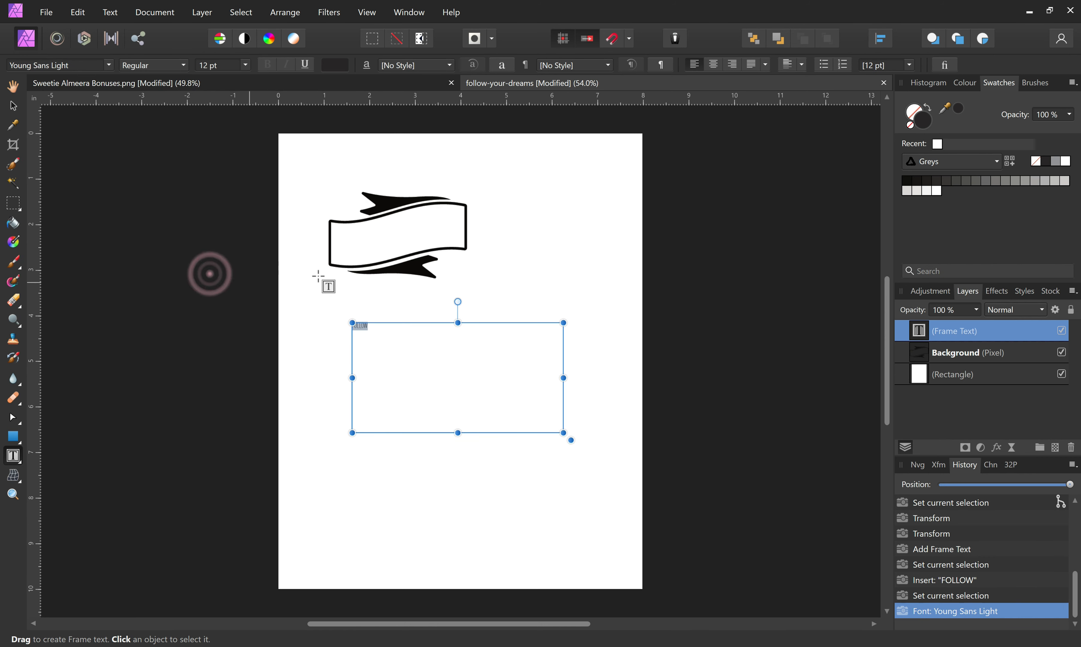
pyautogui.click(246, 65)
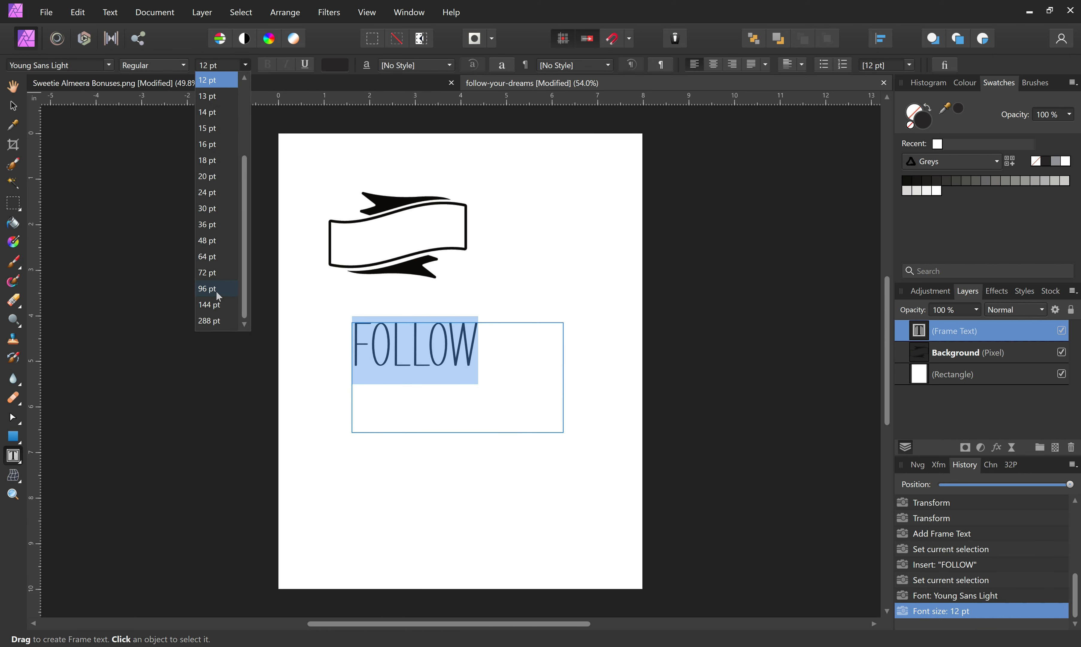
pyautogui.click(209, 272)
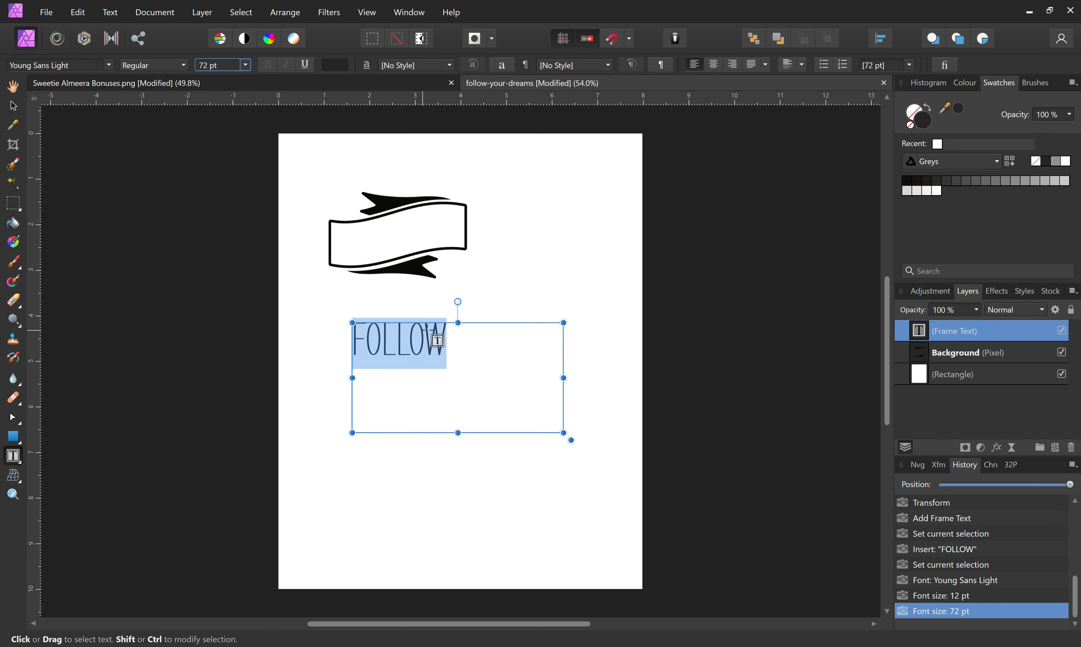
pyautogui.moveTo(437, 319); pyautogui.dragTo(437, 222)
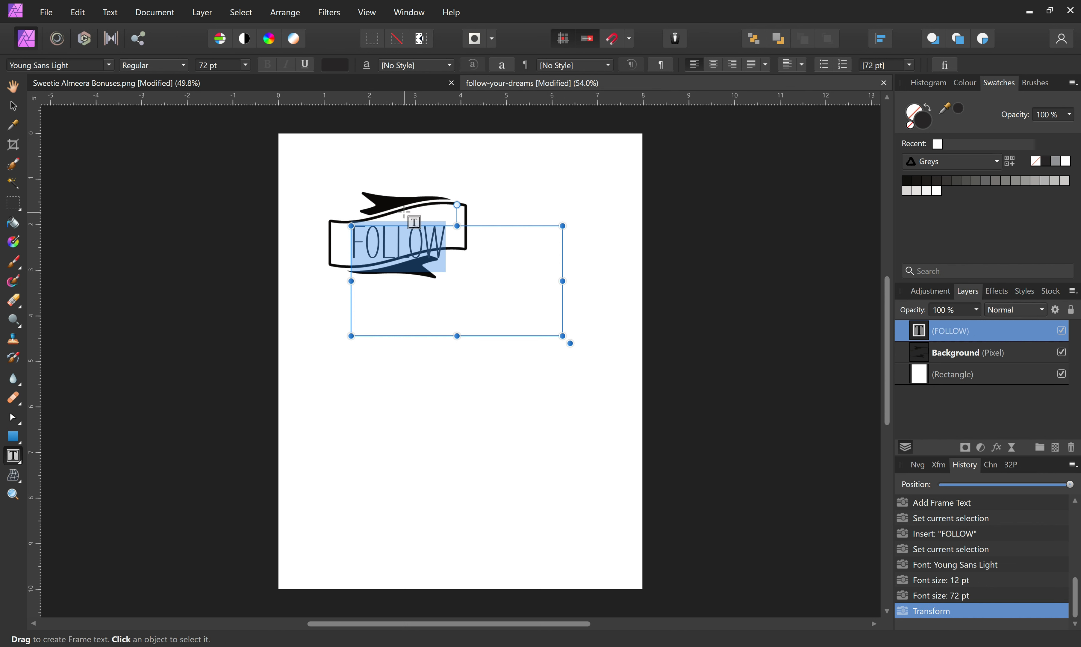
# Mesh-warp FOLLOW by raising both right corners and slightly lowering the bottom-left corner to match the banner's slant.
pyautogui.click(13, 475)
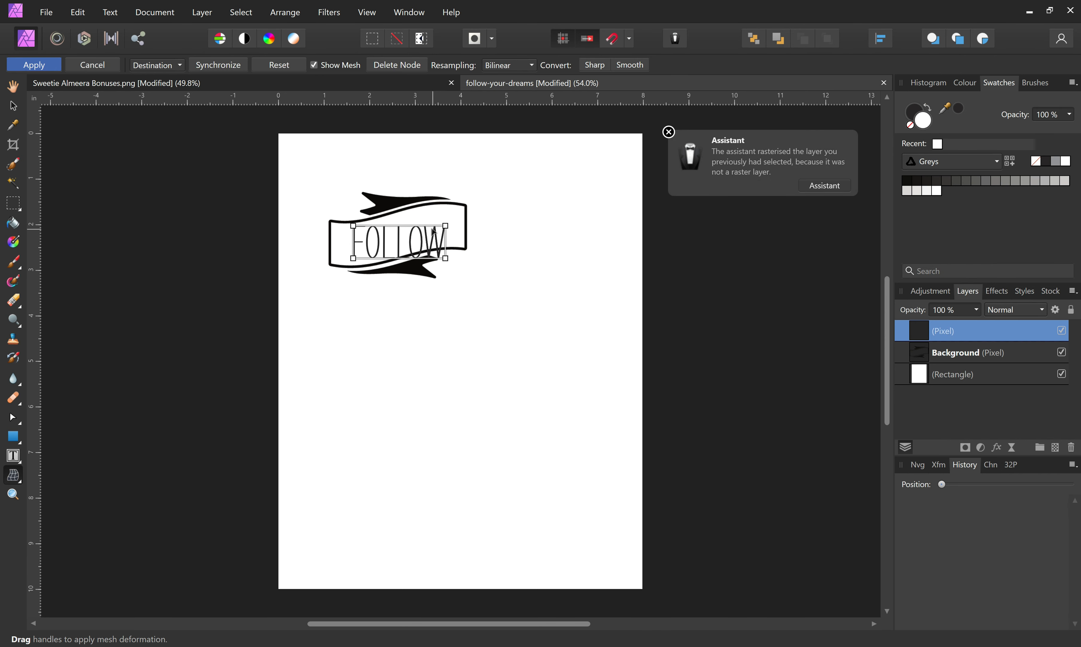
pyautogui.click(446, 226)
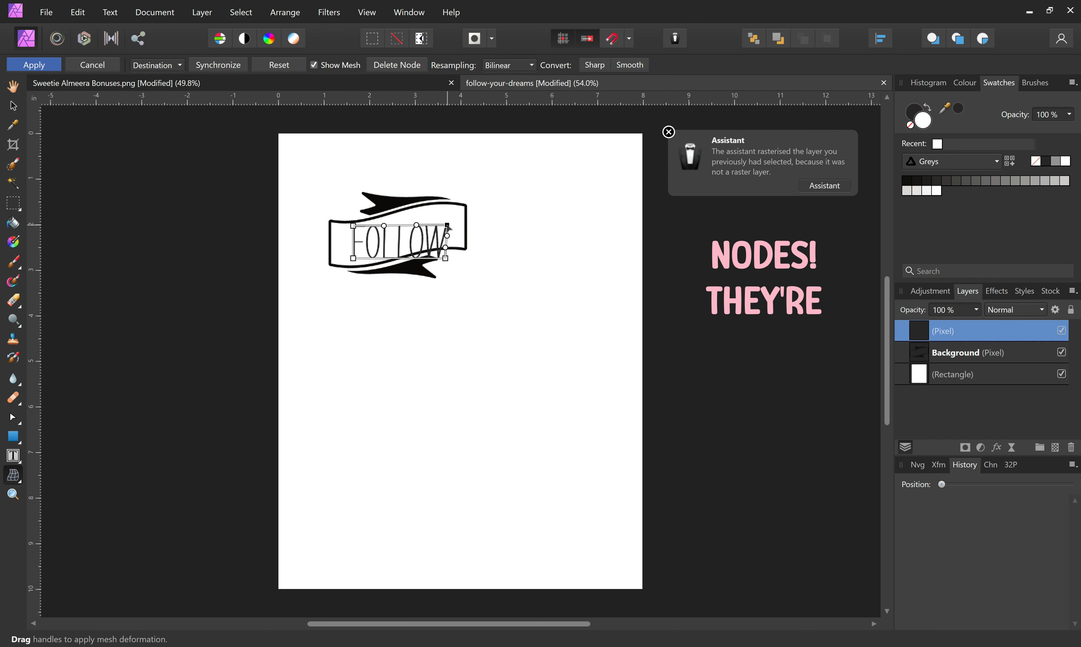
pyautogui.moveTo(447, 227); pyautogui.dragTo(446, 211)
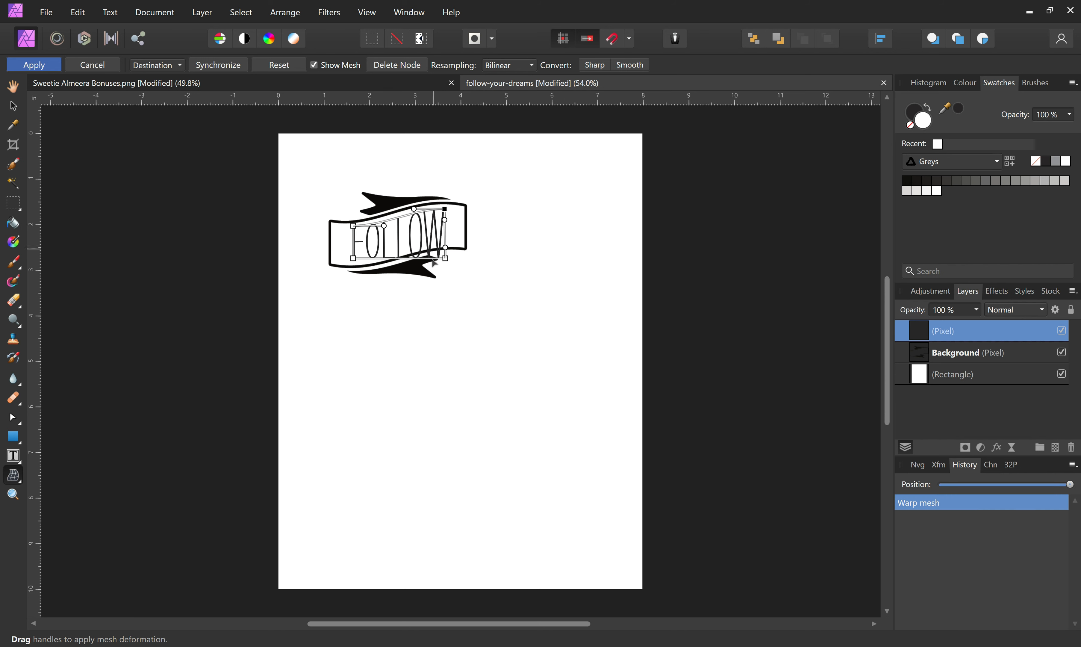
pyautogui.moveTo(445, 259); pyautogui.dragTo(446, 246)
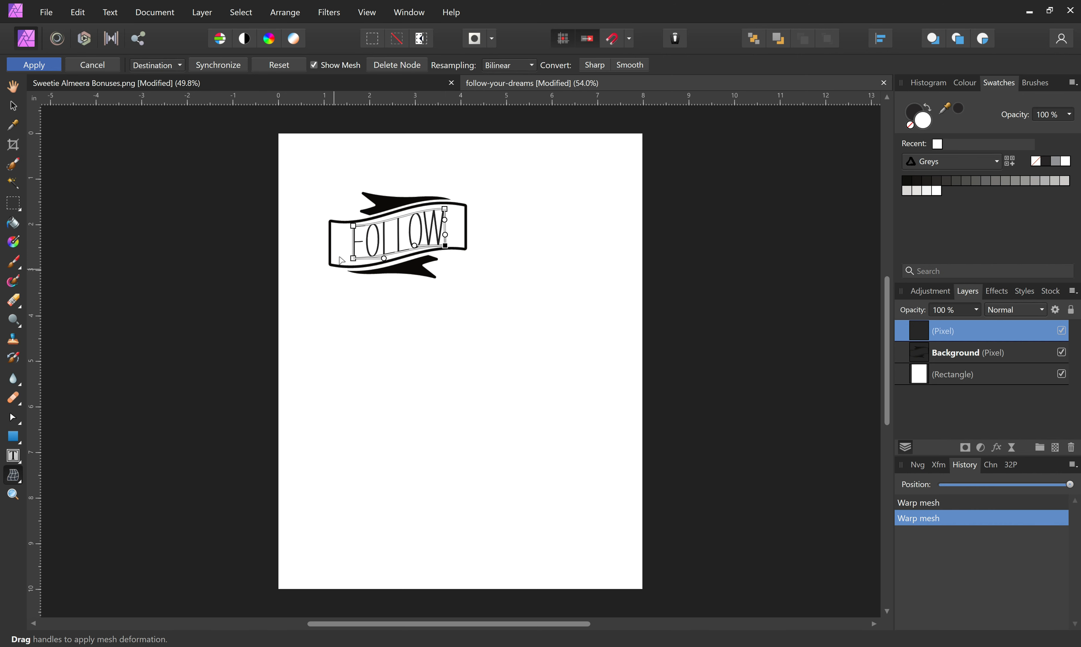
pyautogui.click(353, 260)
pyautogui.moveTo(353, 263); pyautogui.dragTo(353, 264)
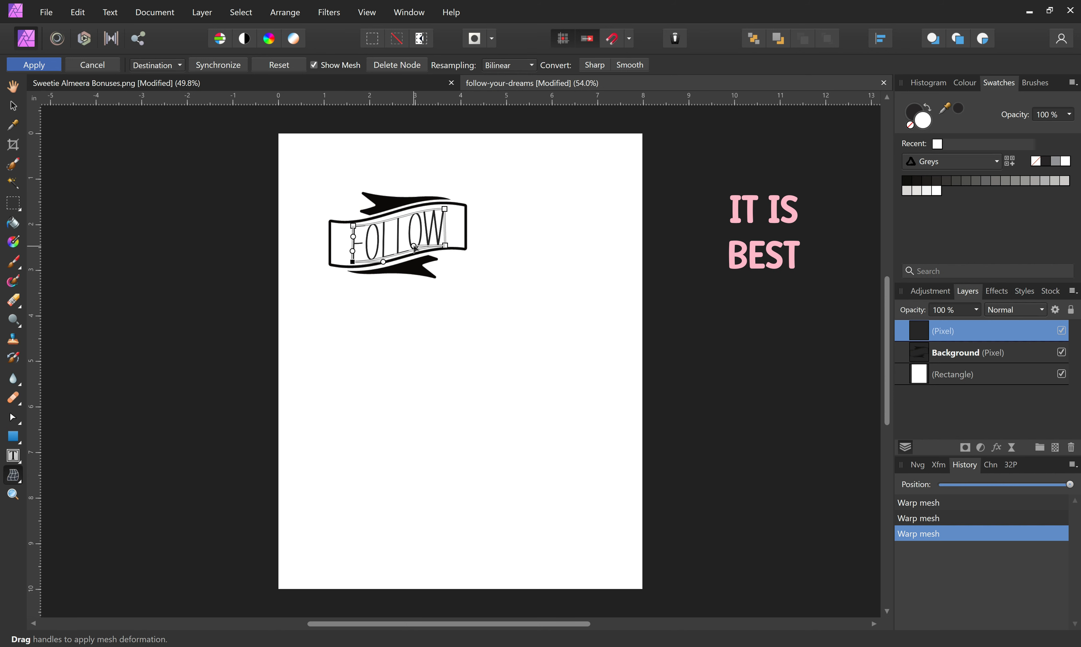
# Refine the FOLLOW warp with extra mesh nodes at the second O's top and first O's bottom, and apply it.
pyautogui.click(412, 226)
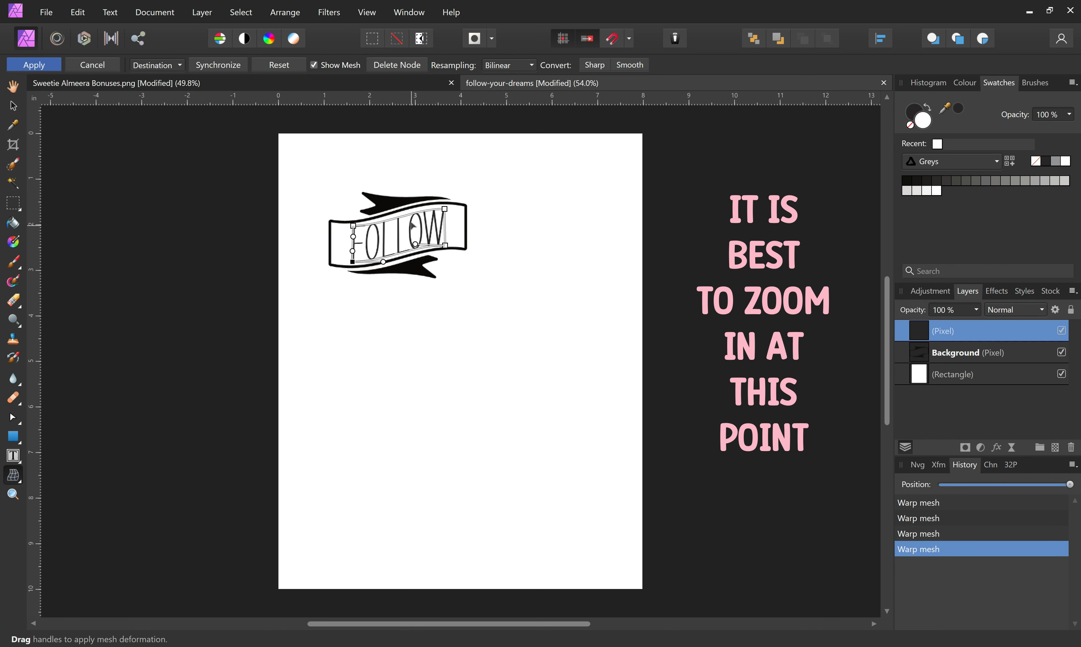
pyautogui.doubleClick(412, 212)
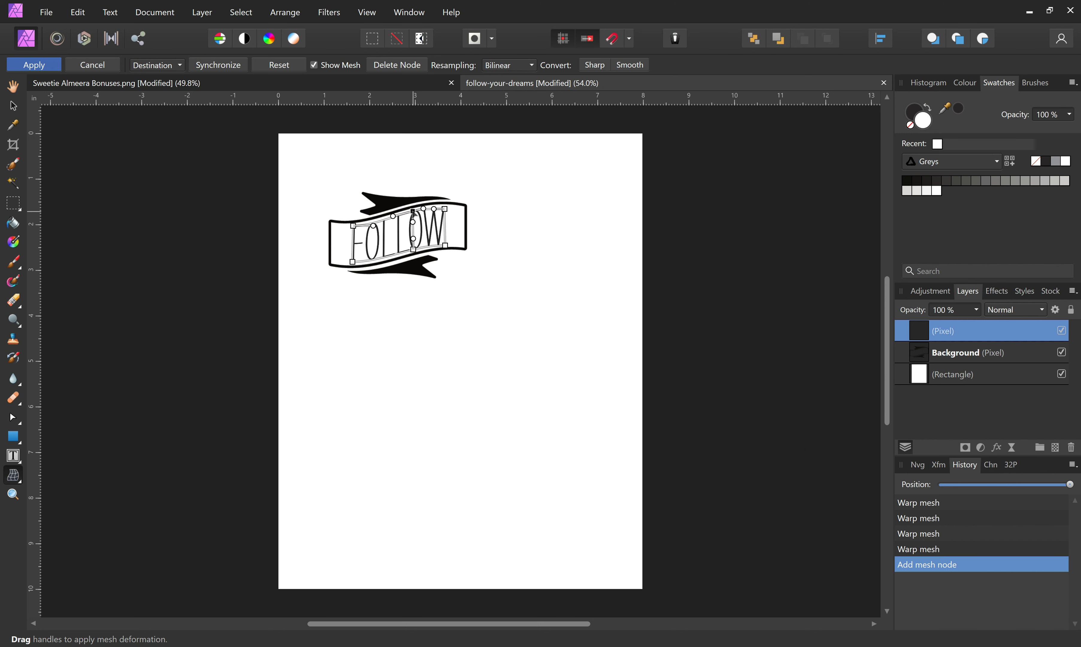
pyautogui.click(413, 213)
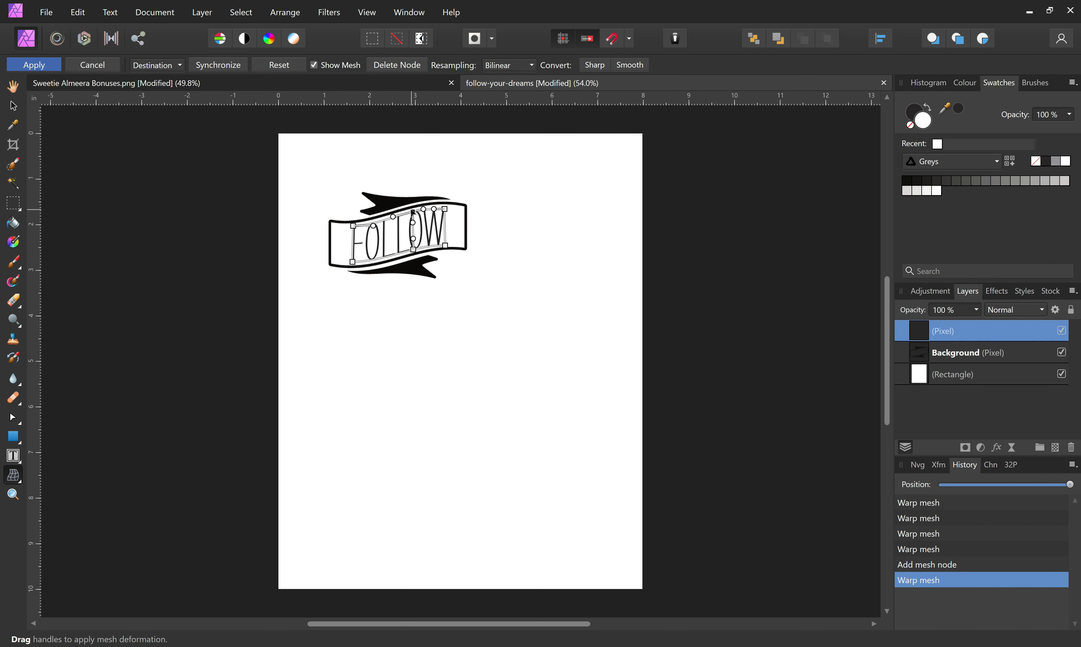
pyautogui.doubleClick(377, 262)
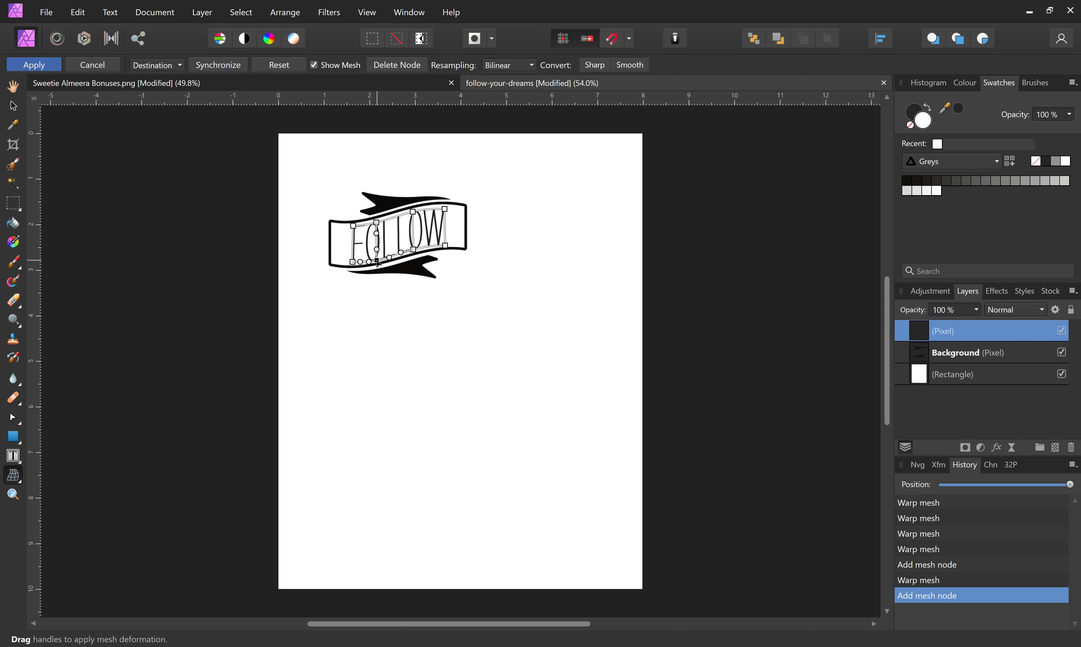
pyautogui.click(378, 262)
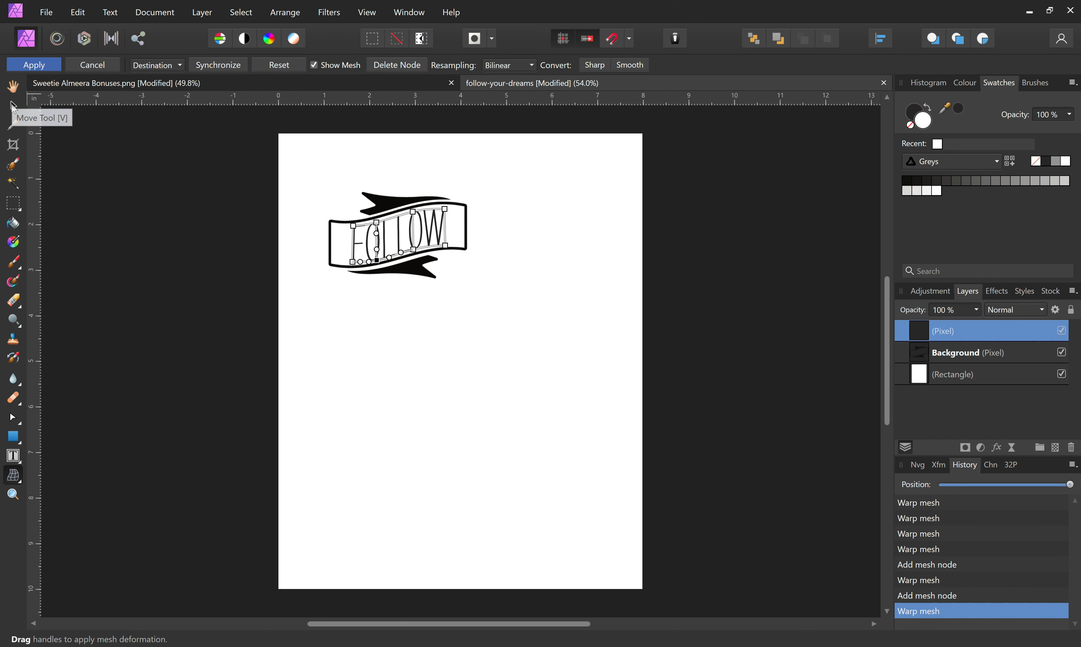
pyautogui.click(12, 86)
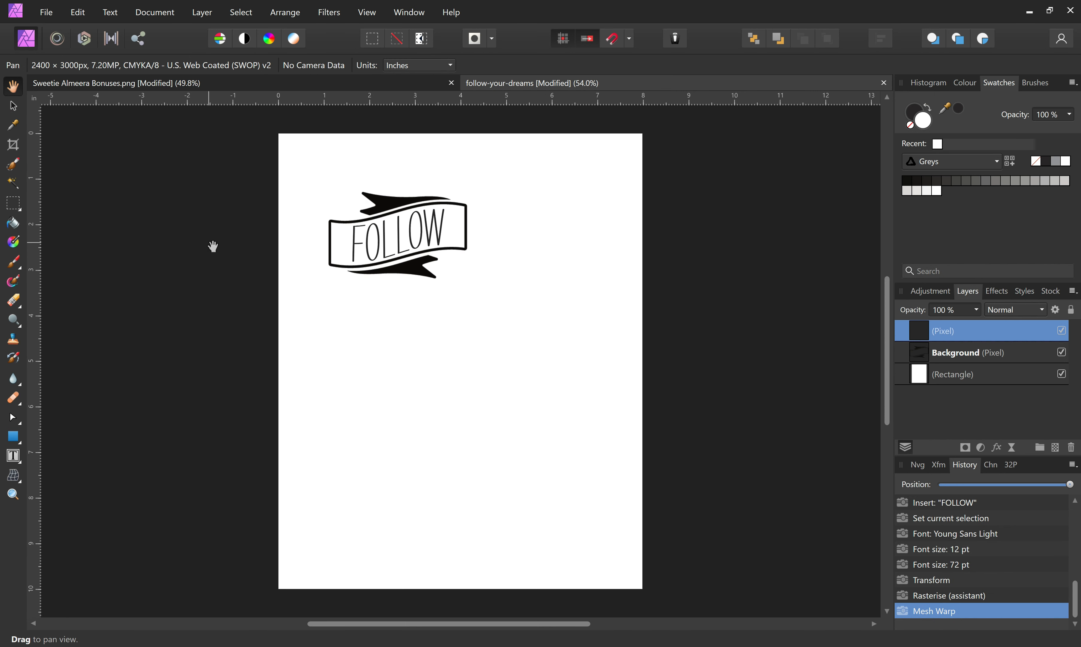
# Draw a text frame about 3.9 by 2.3 inches below the banner and enter YOUR.
pyautogui.click(13, 455)
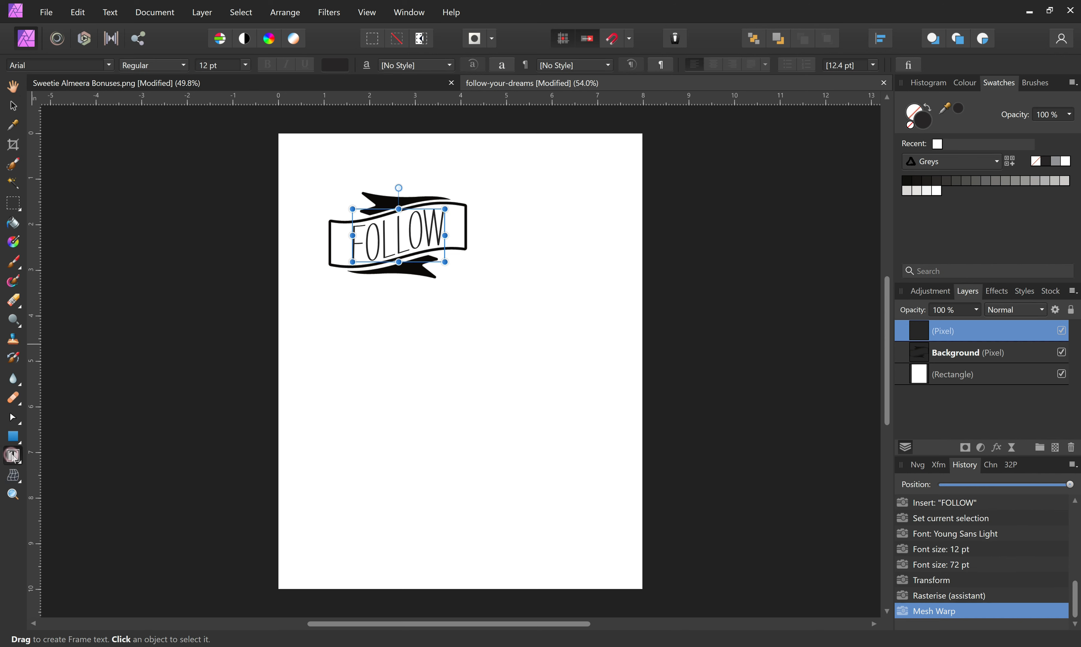
pyautogui.moveTo(398, 310); pyautogui.dragTo(573, 414)
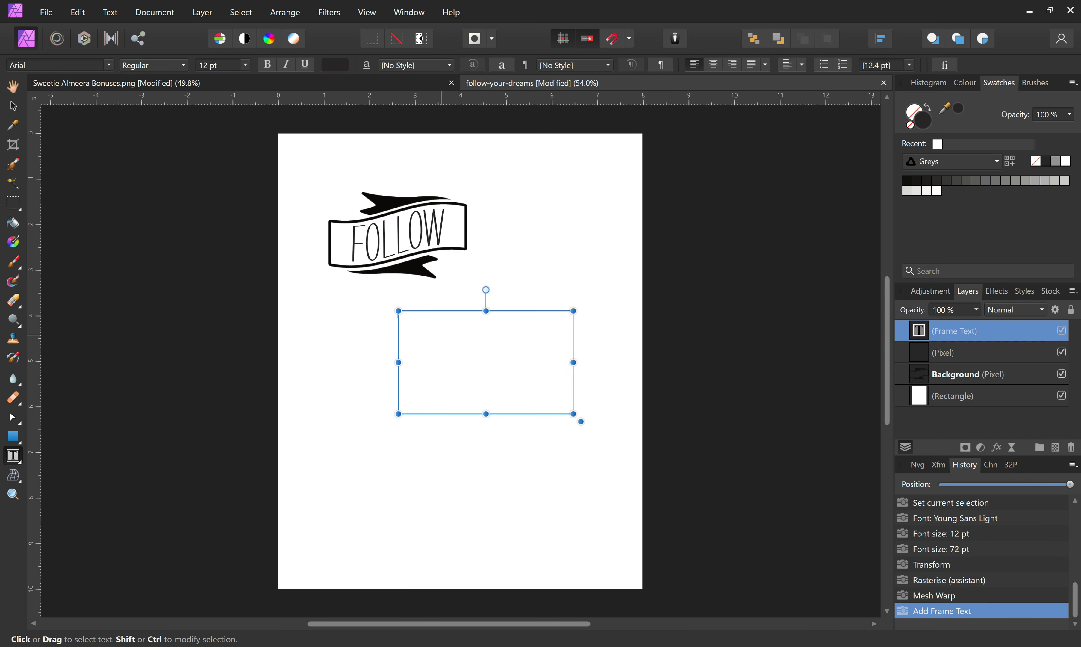
pyautogui.write('YOUR')
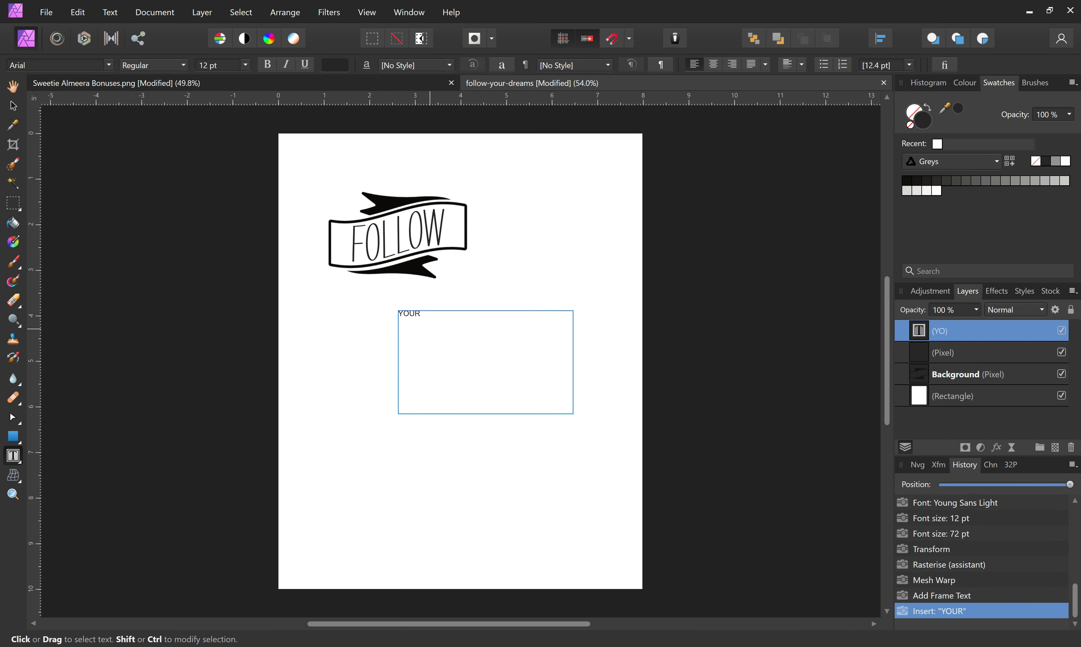
# Set the word YOUR to the Sweetie Almeera Script font and retype it in lowercase as "your".
pyautogui.doubleClick(410, 313)
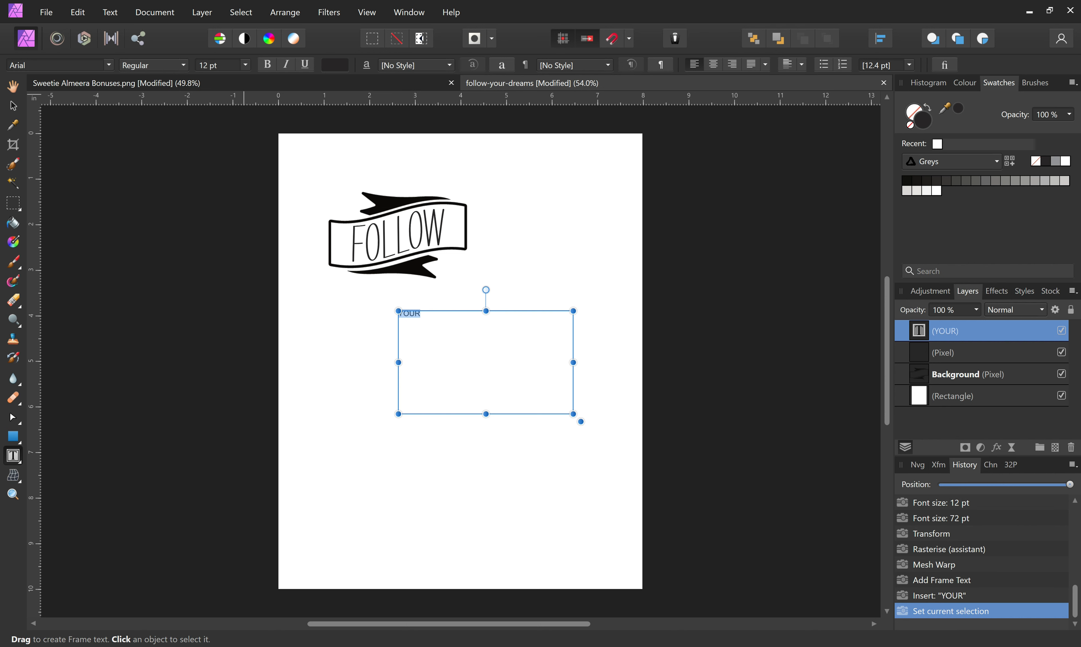
pyautogui.click(102, 65)
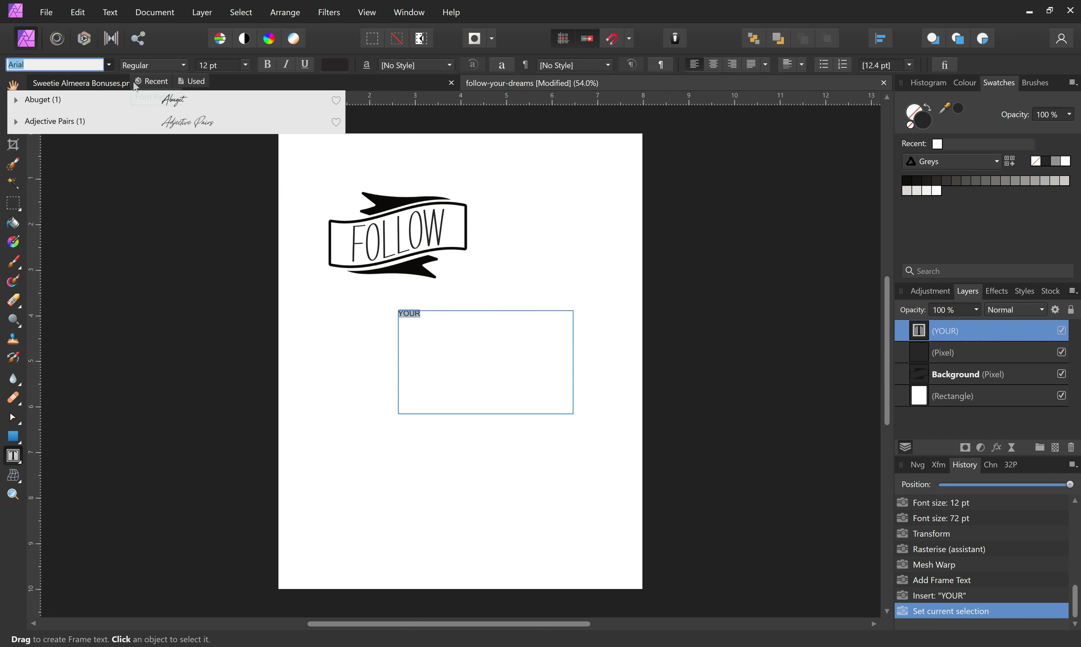
pyautogui.click(191, 83)
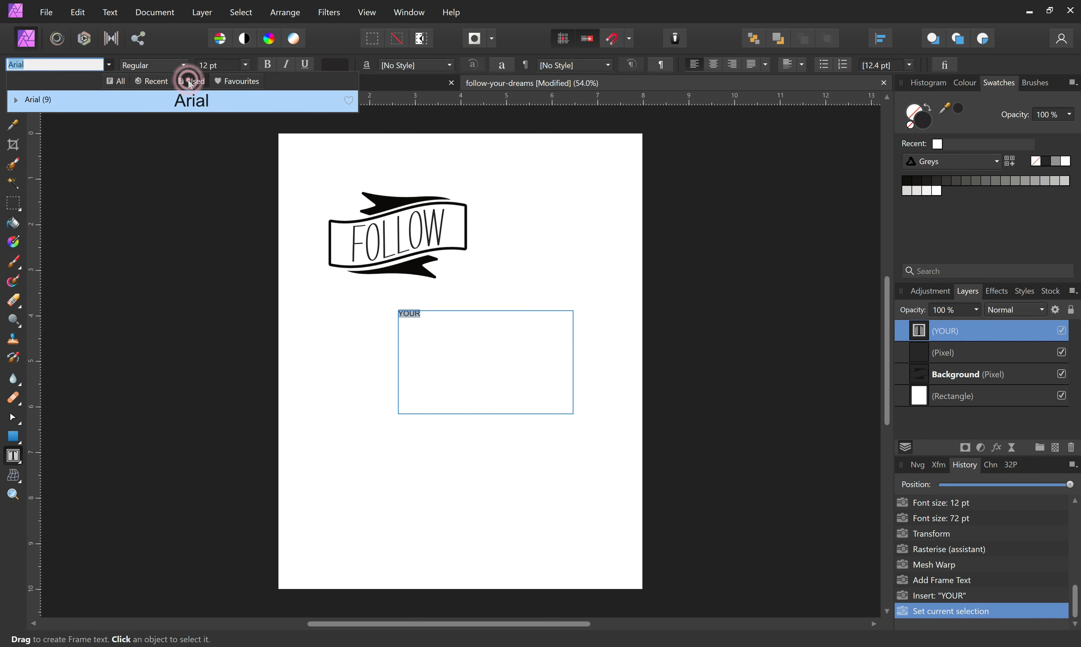
pyautogui.click(231, 81)
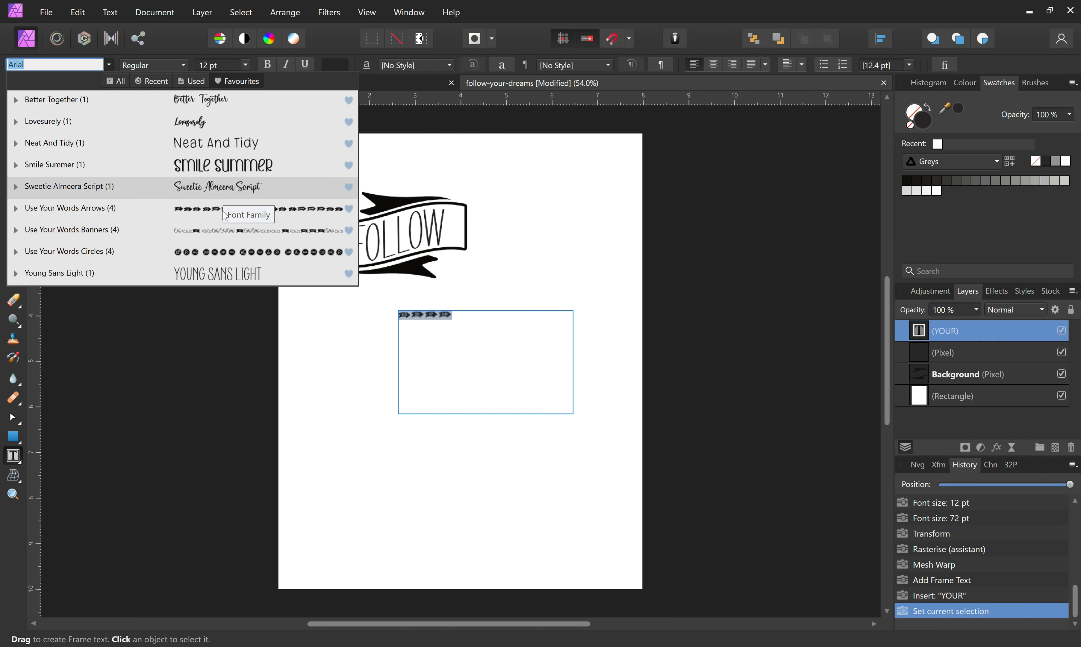
pyautogui.click(229, 194)
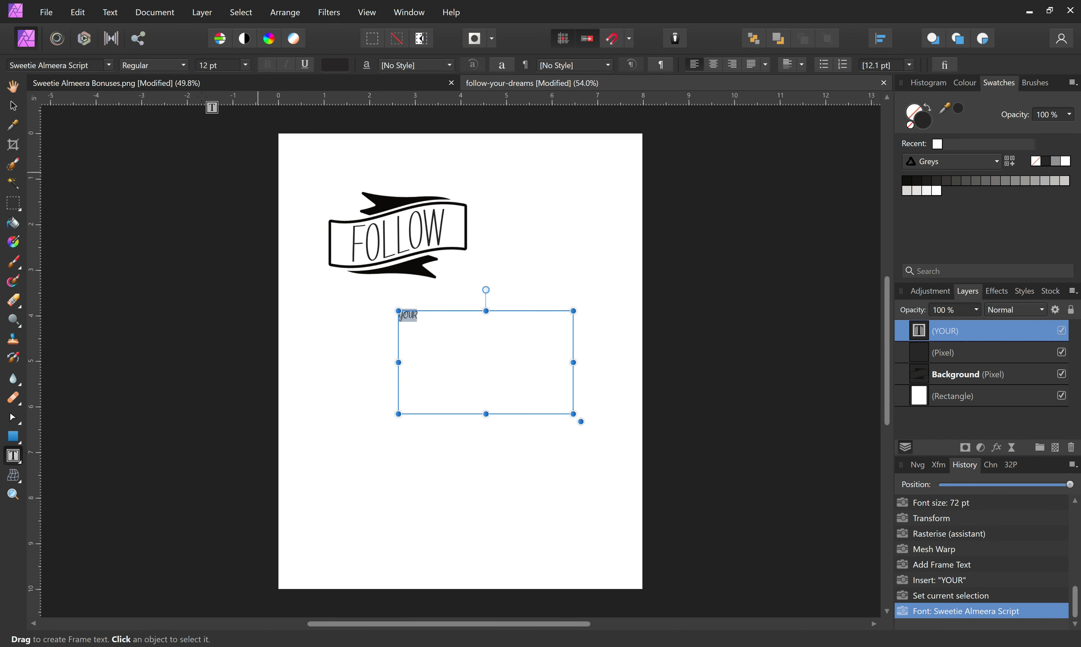
pyautogui.write('your')
# Set "your" to 96 pt in Sweetie Almeera Script and move it just to the right of the FOLLOW banner.
pyautogui.doubleClick(403, 316)
pyautogui.click(246, 65)
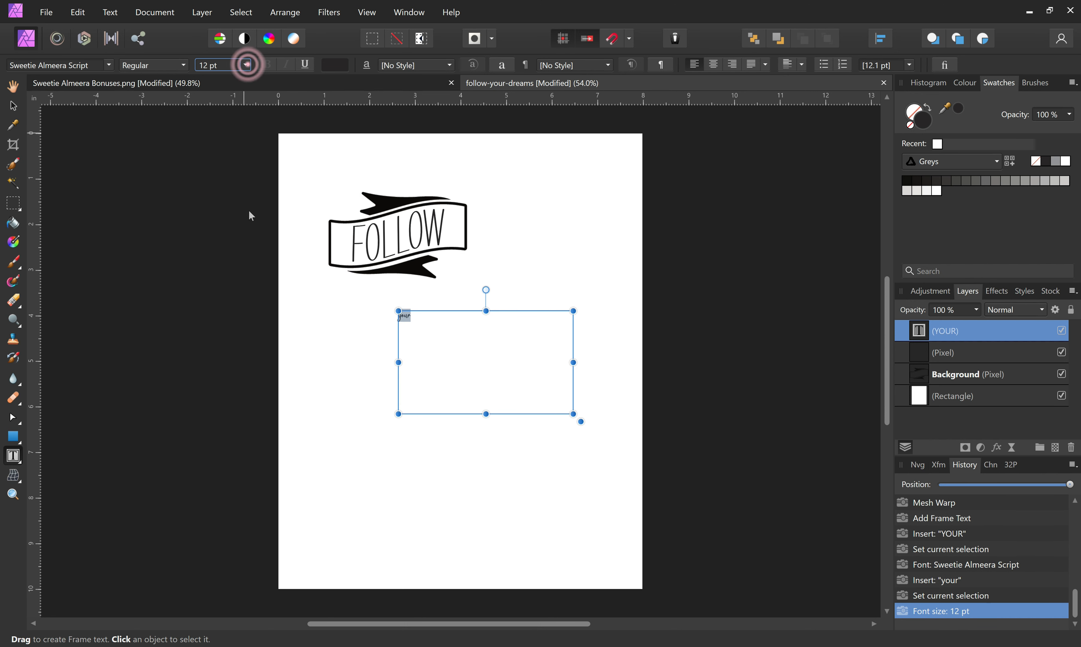
pyautogui.click(245, 65)
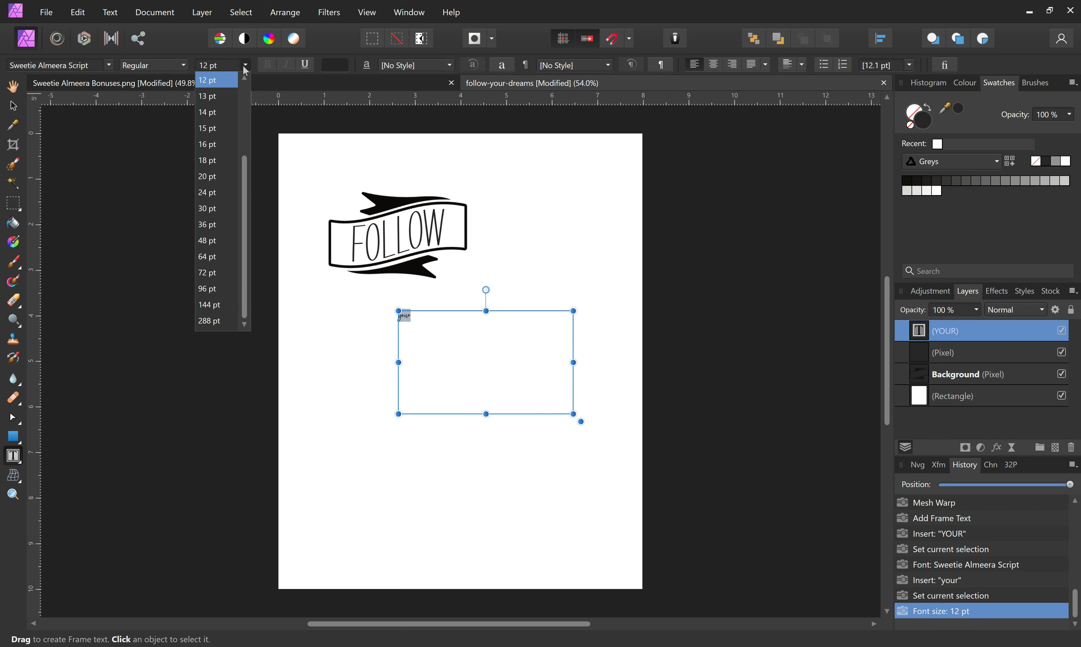
pyautogui.click(217, 289)
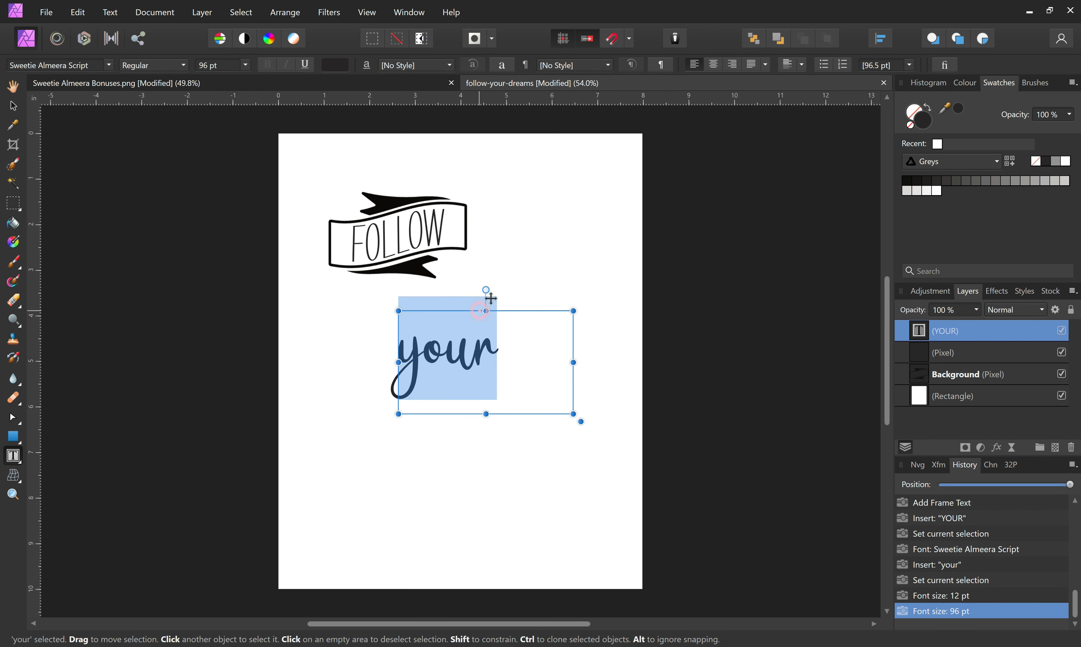
pyautogui.moveTo(490, 298); pyautogui.dragTo(555, 188)
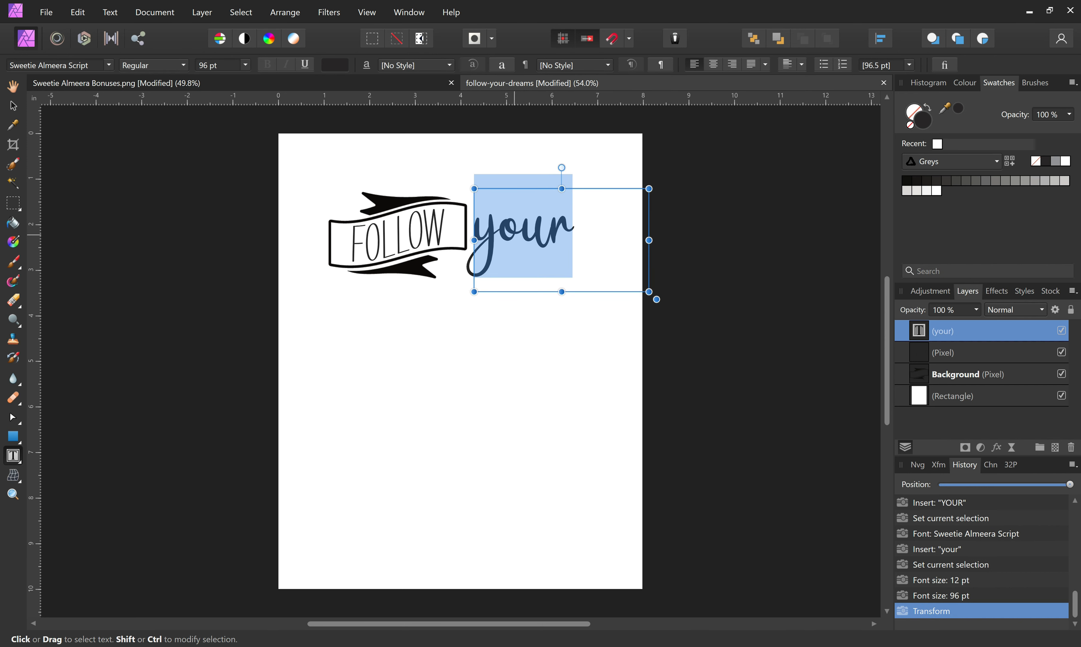
pyautogui.click(109, 65)
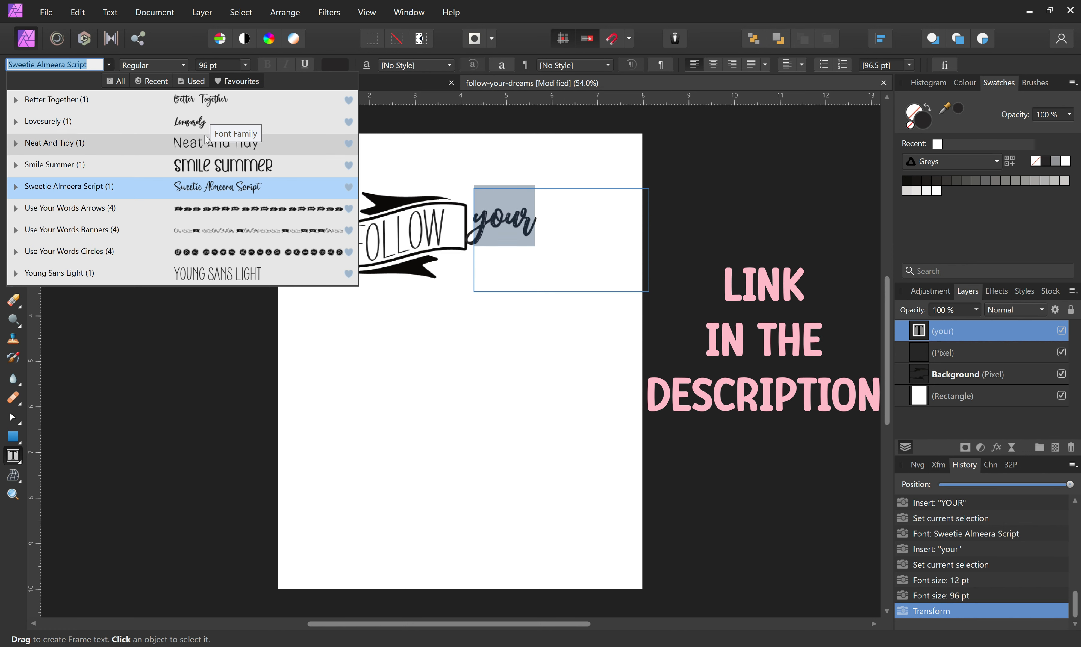
pyautogui.click(209, 187)
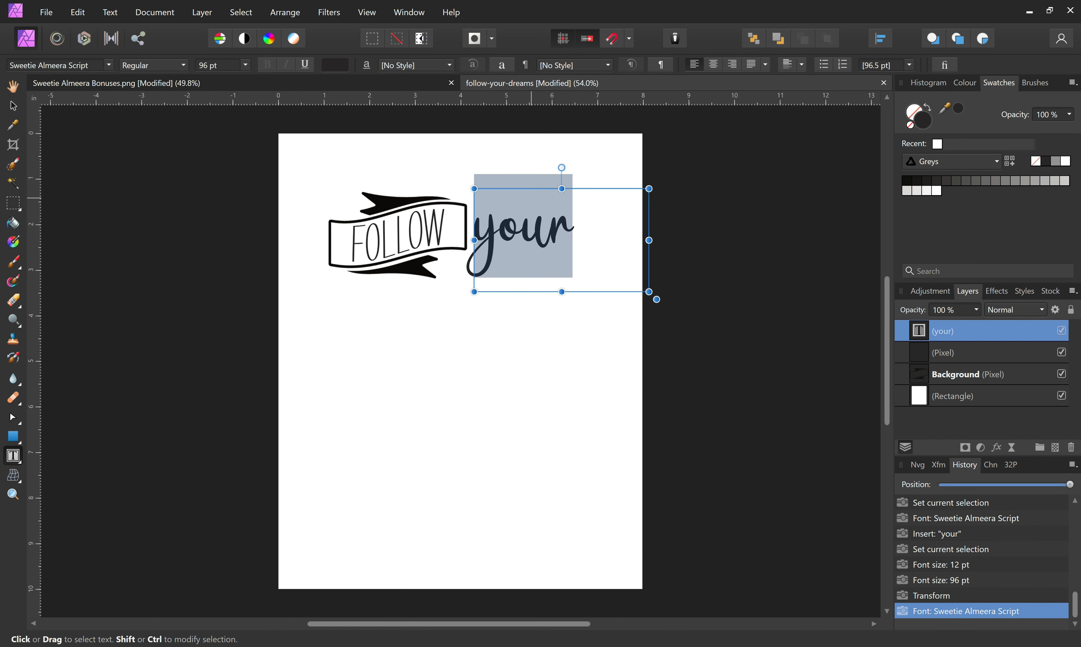
pyautogui.moveTo(536, 188); pyautogui.dragTo(539, 190)
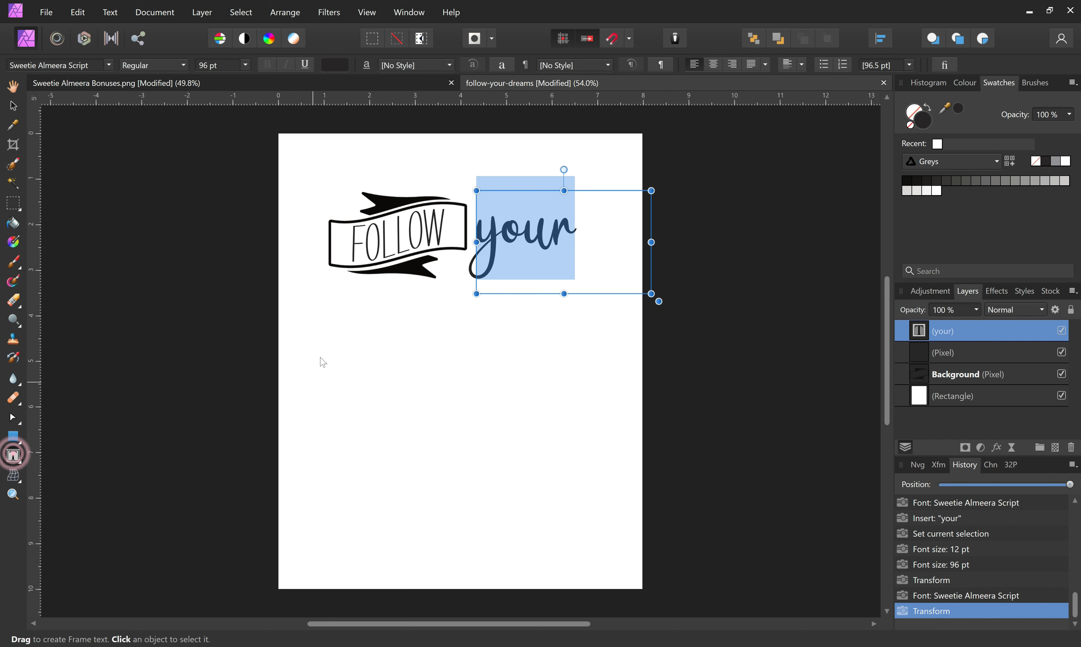
# Draw a text frame about 4.9 by 2.5 inches below the banner and enter "Dreams".
pyautogui.moveTo(337, 342); pyautogui.dragTo(560, 454)
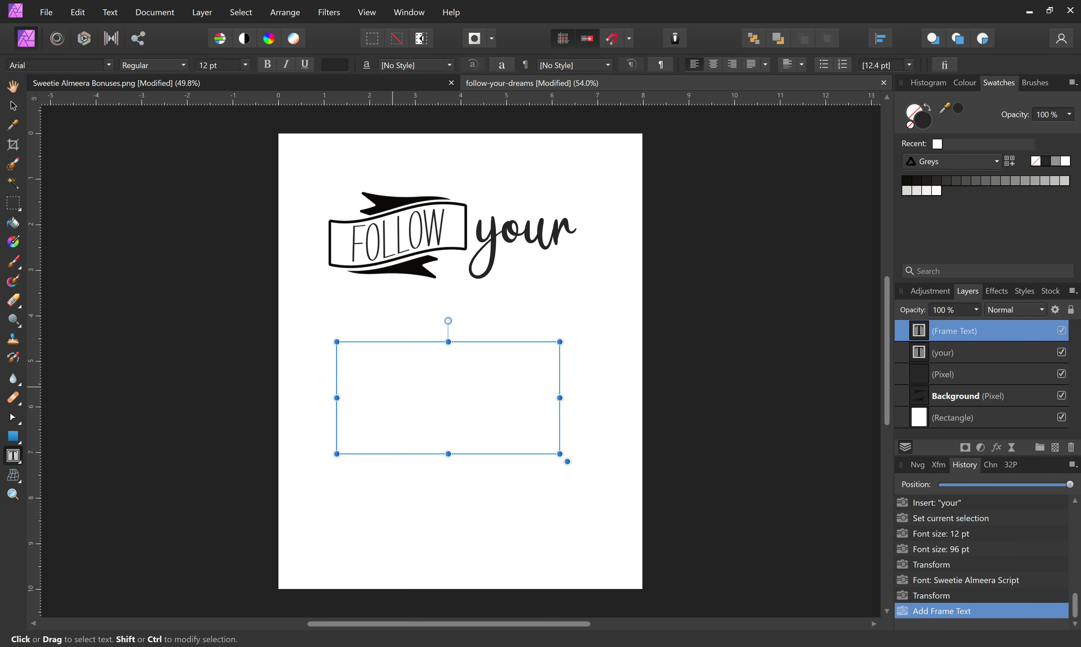
pyautogui.click(393, 386)
pyautogui.write('Dreams')
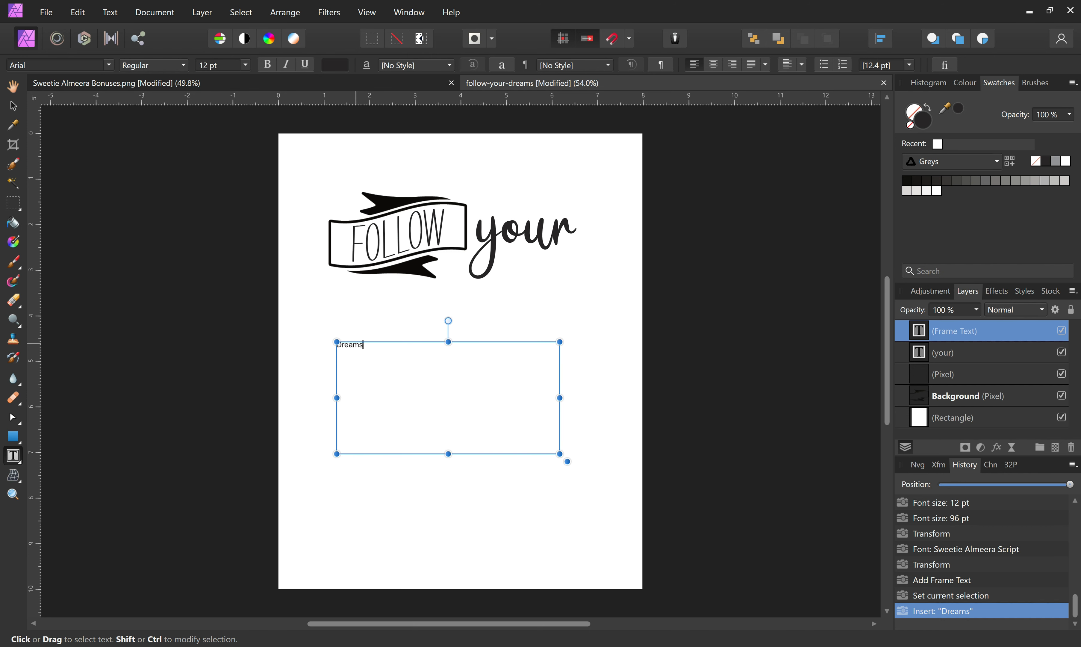
# Format "Dreams" in Sweetie Almeera Script at 96 pt and move it directly beneath the FOLLOW banner.
pyautogui.doubleClick(350, 344)
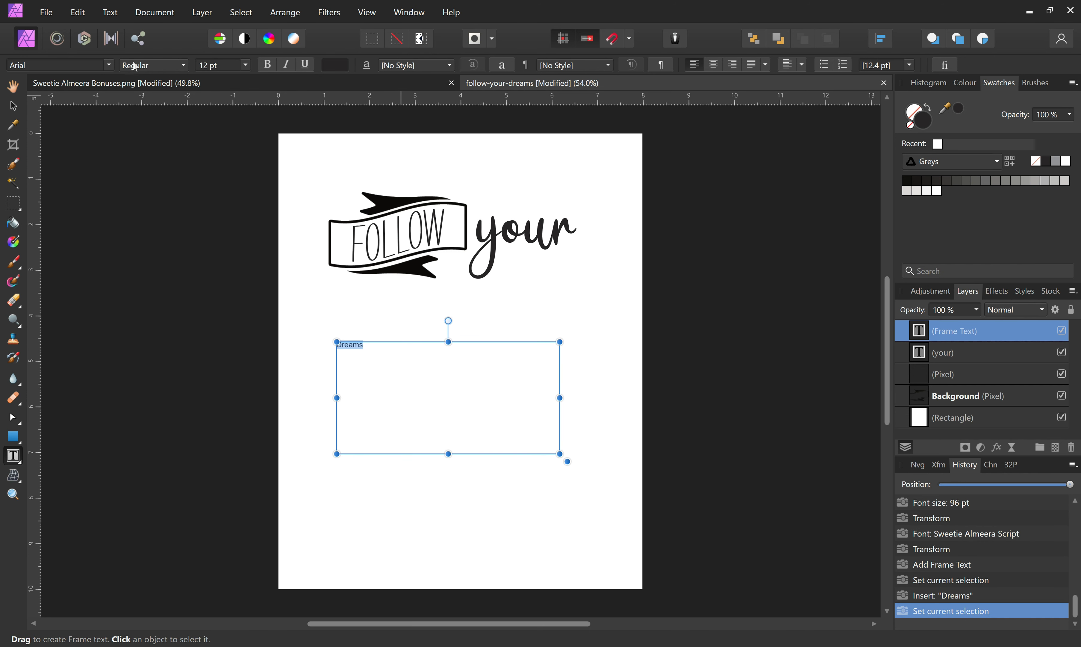
pyautogui.click(110, 65)
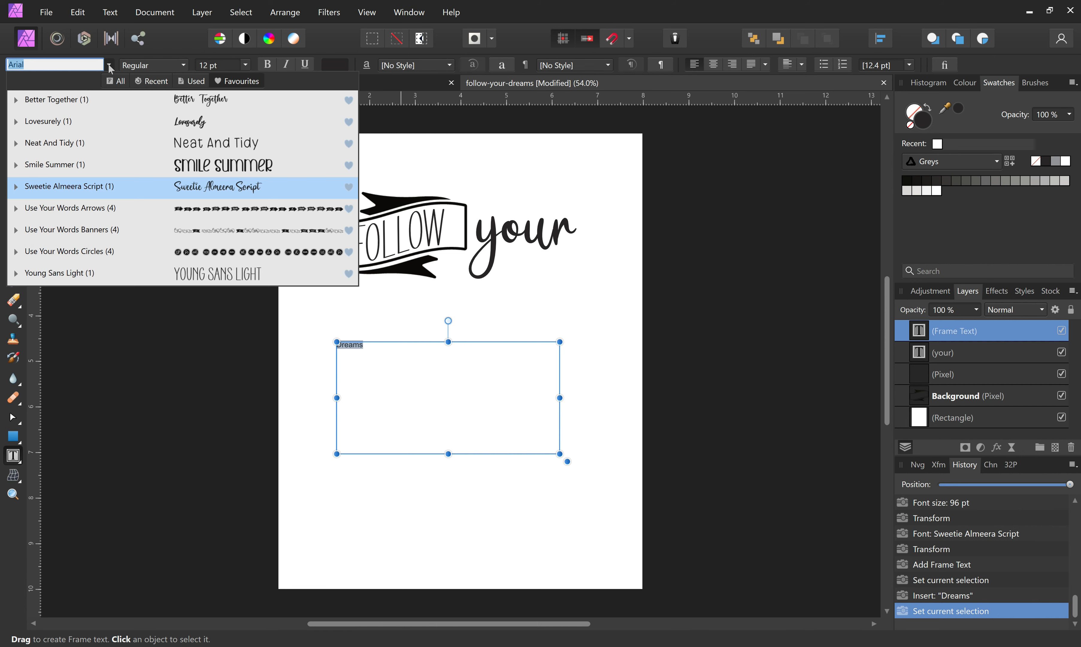
pyautogui.click(218, 188)
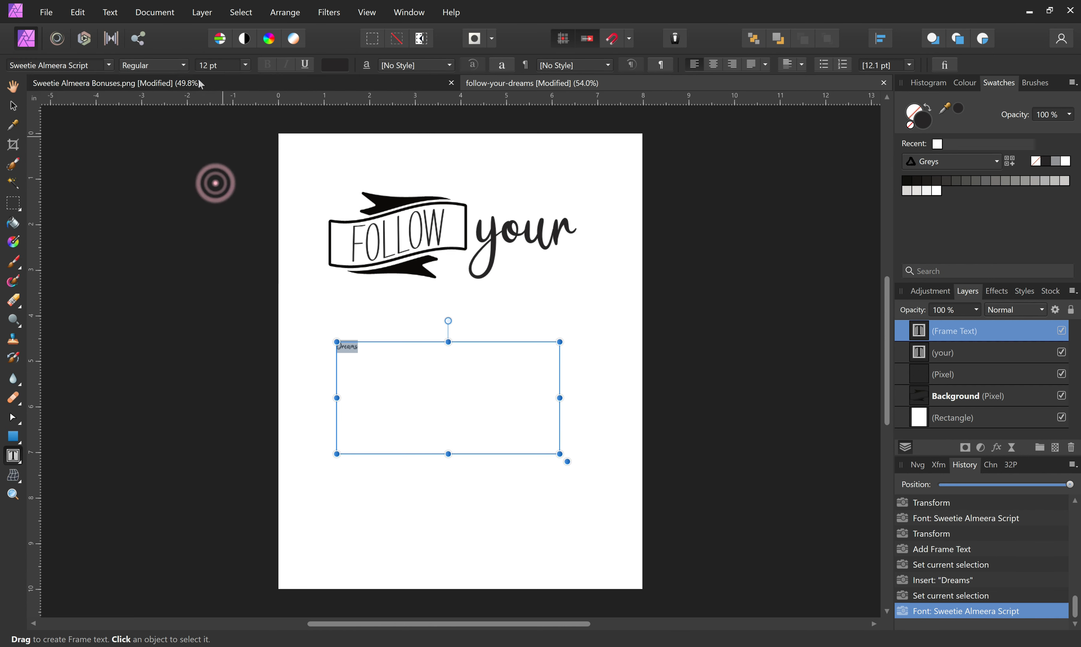
pyautogui.click(244, 64)
pyautogui.click(244, 64)
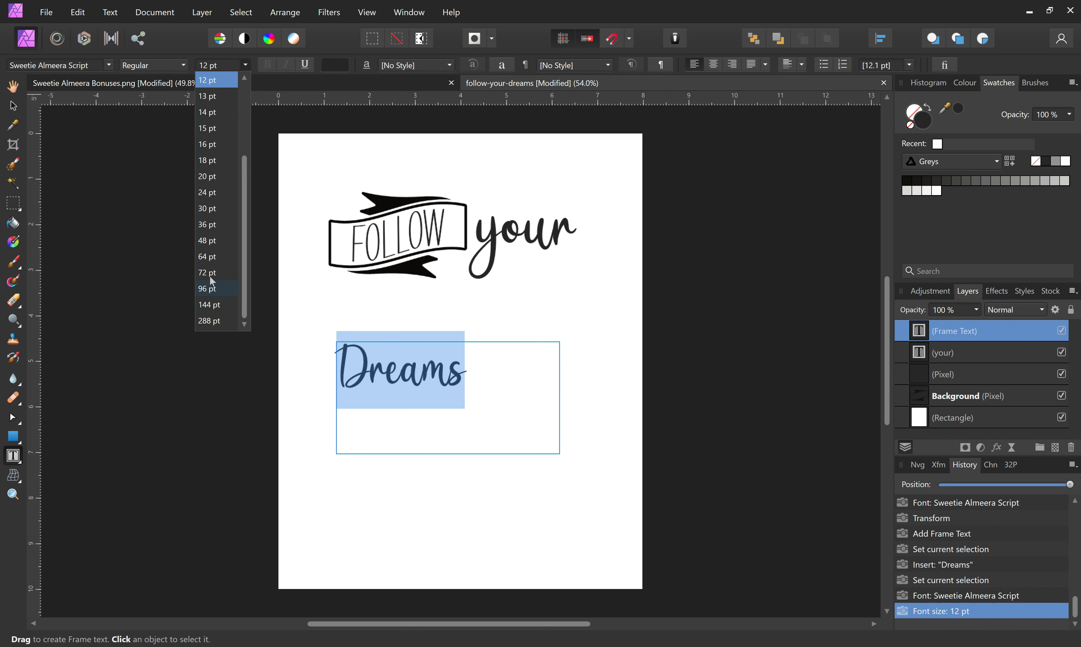
pyautogui.click(208, 289)
pyautogui.moveTo(431, 341); pyautogui.dragTo(418, 276)
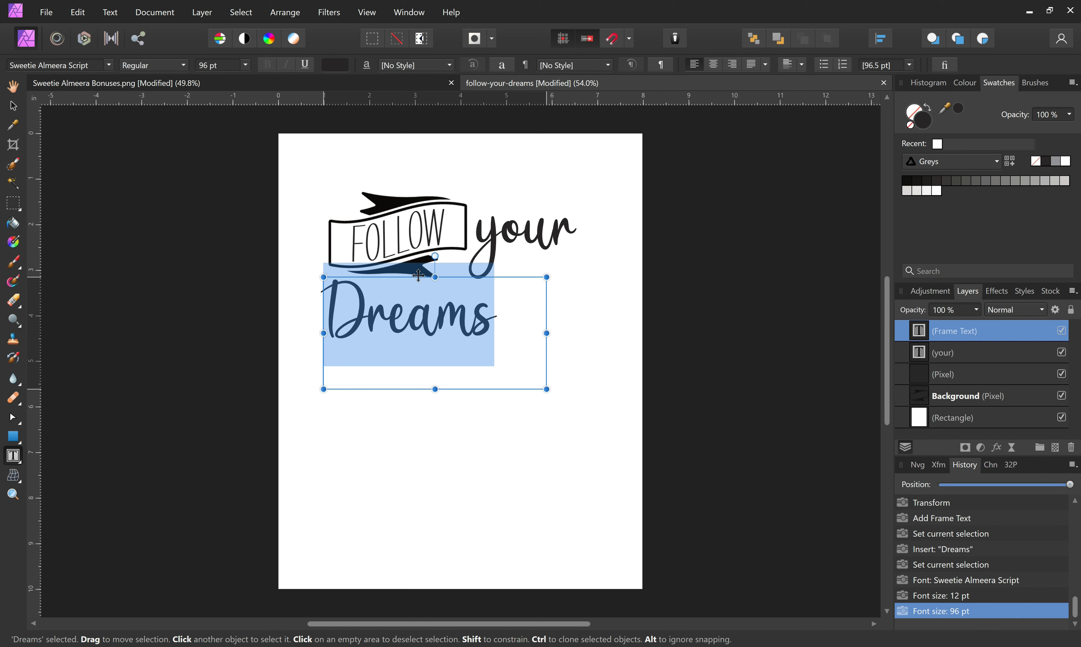
pyautogui.moveTo(418, 275); pyautogui.dragTo(418, 275)
# Reduce "Dreams" to 80 pt and shift it to align with the banner's left edge.
pyautogui.click(246, 66)
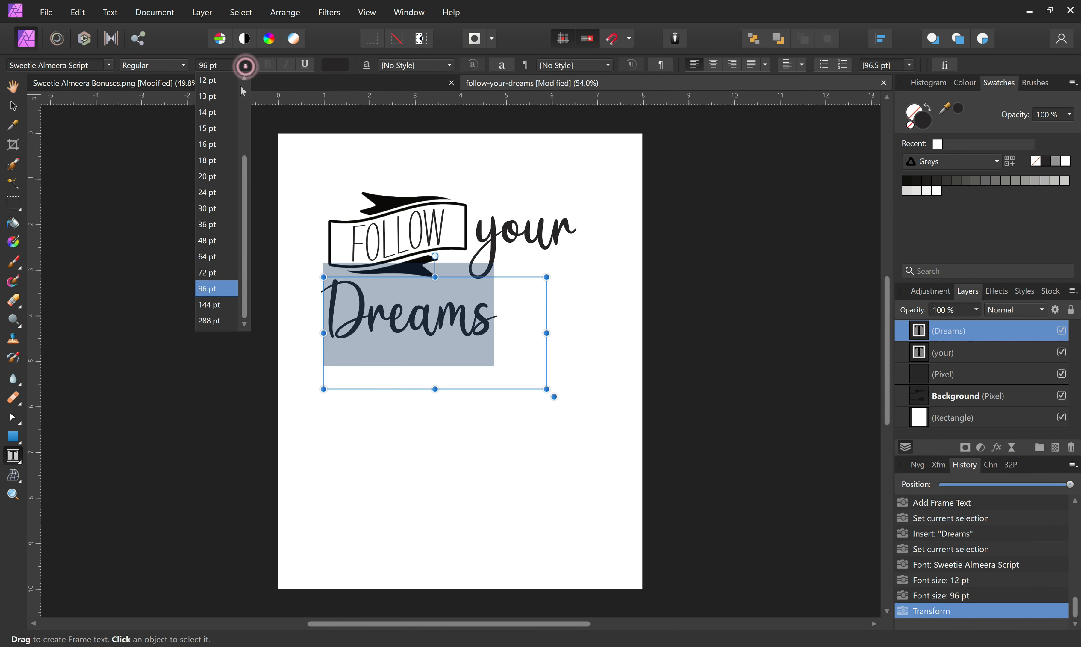
pyautogui.click(217, 272)
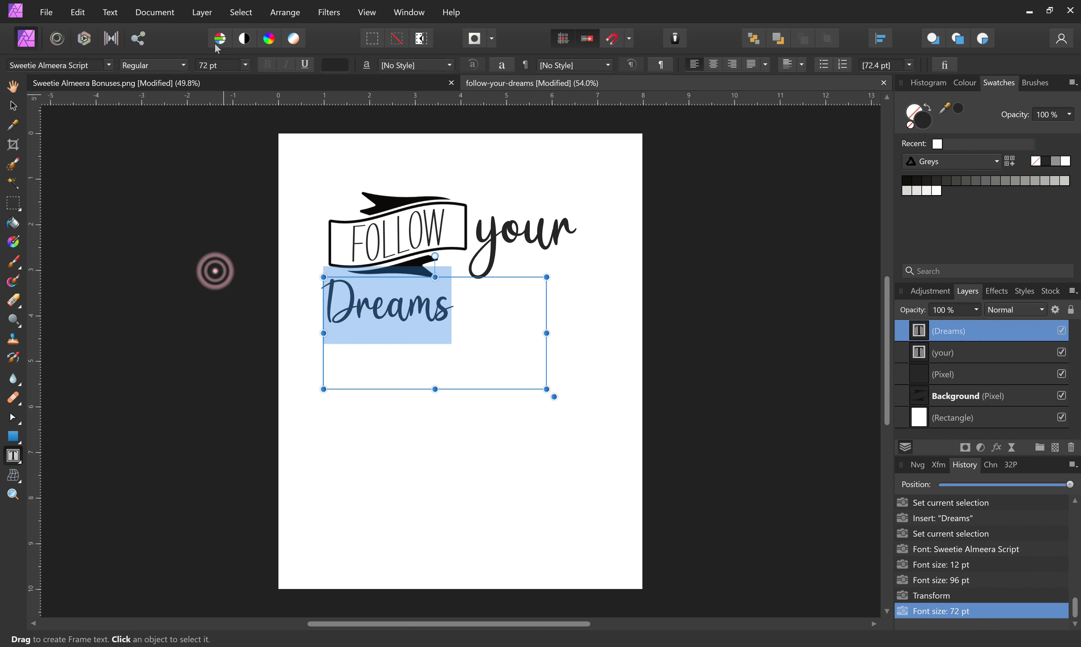
pyautogui.click(206, 65)
pyautogui.press('Return')
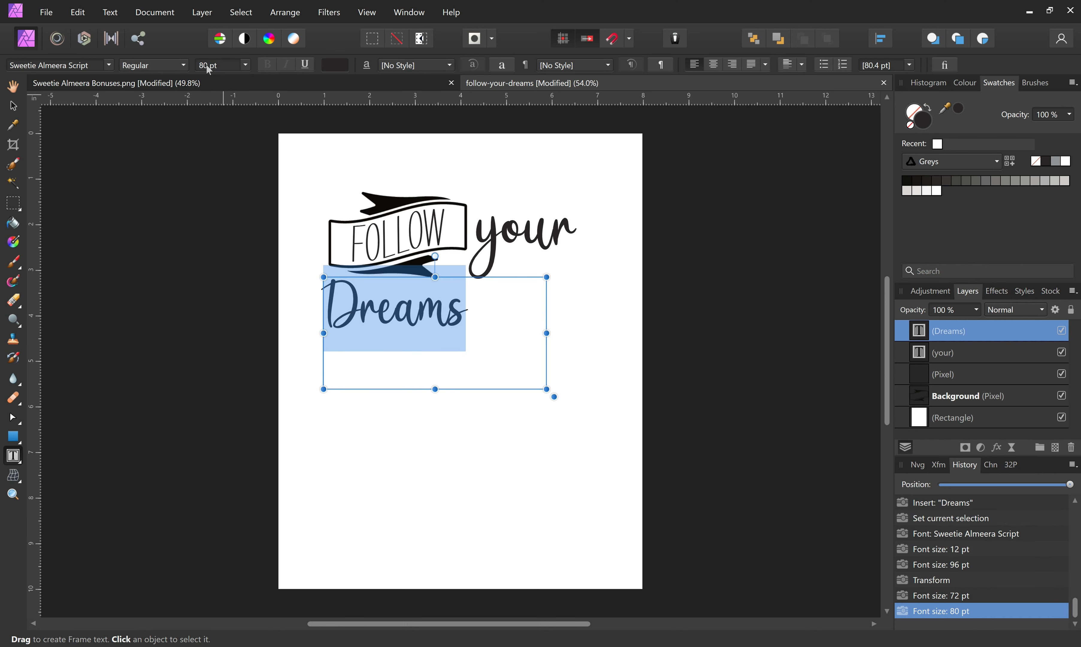
pyautogui.moveTo(447, 276); pyautogui.dragTo(453, 276)
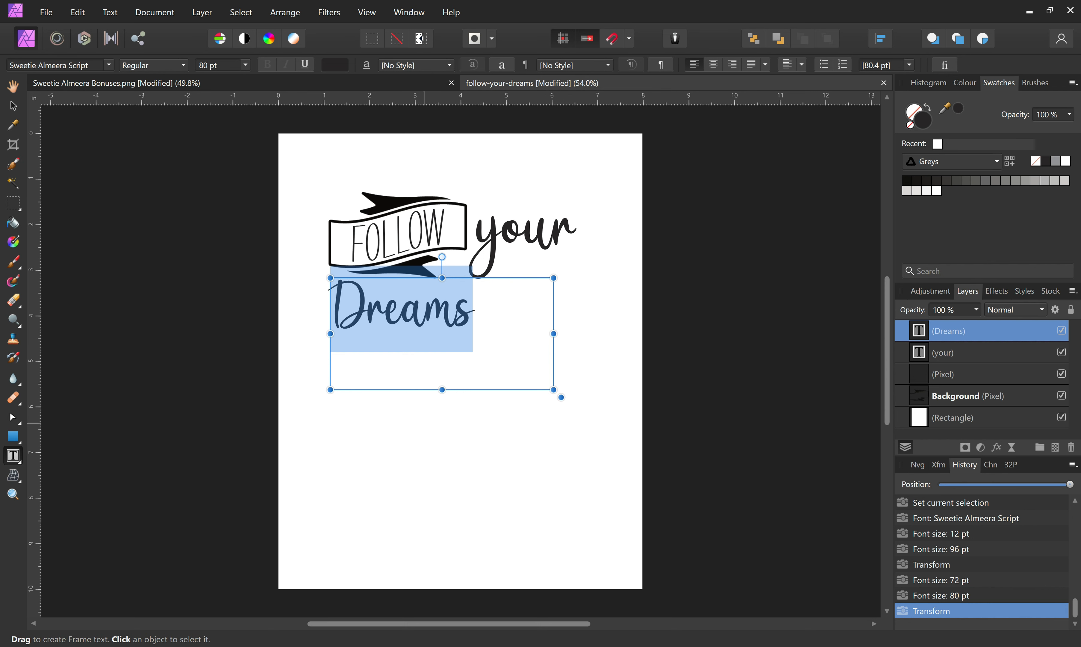
# Copy the small heart banner from the Extras Doodles sheet and return to the follow-your-dreams document.
pyautogui.click(158, 82)
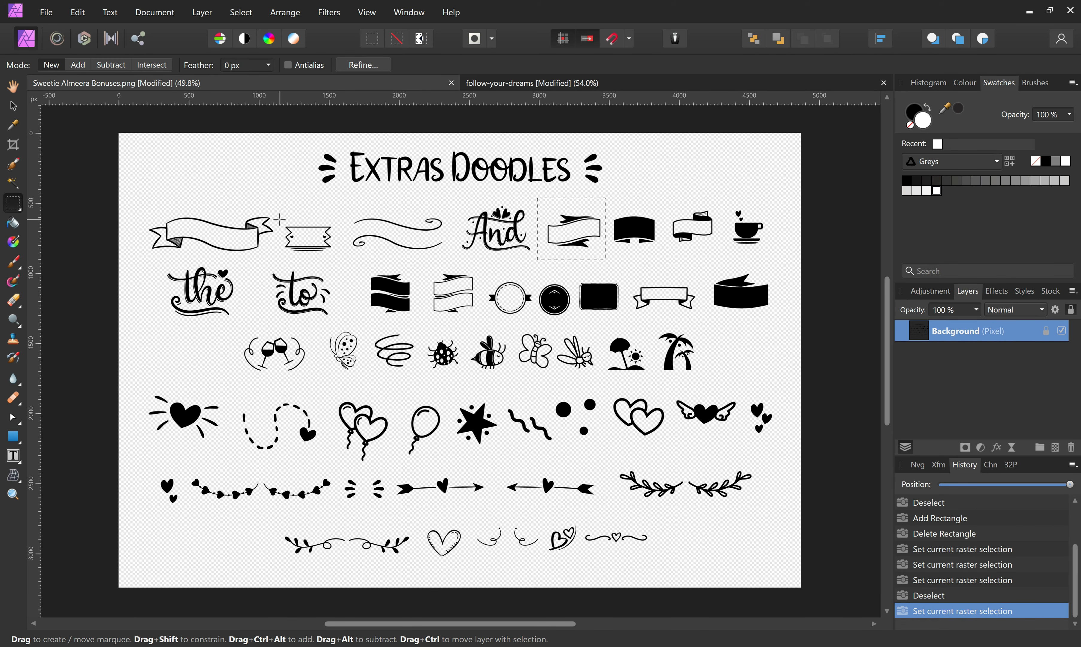
pyautogui.moveTo(279, 217); pyautogui.dragTo(340, 260)
pyautogui.hotkey('ctrl', 'c')
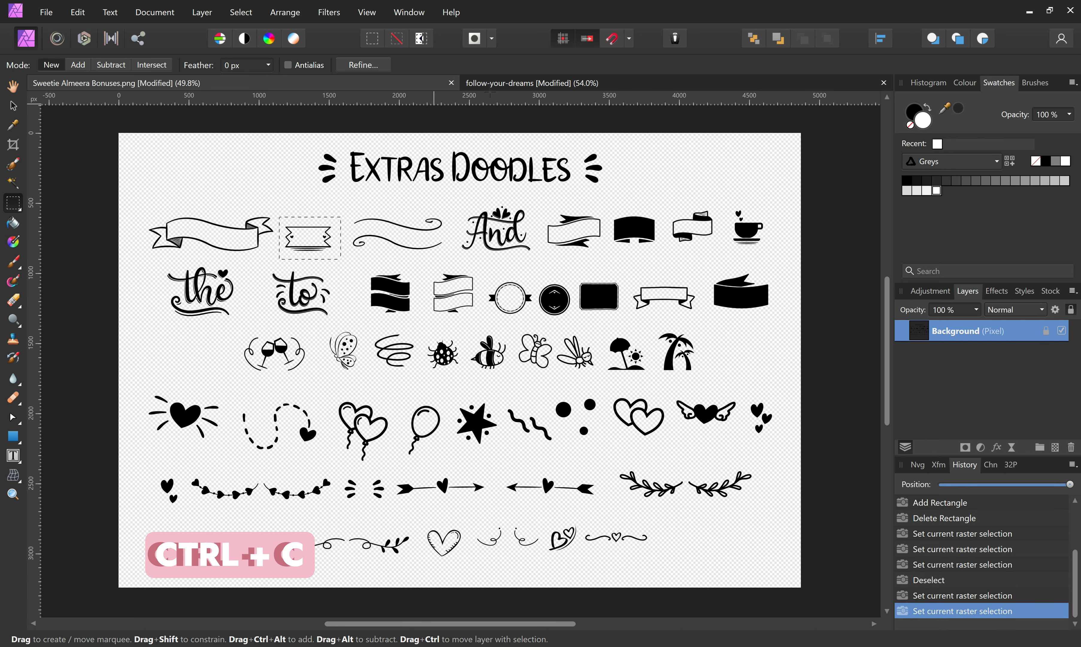
pyautogui.click(547, 82)
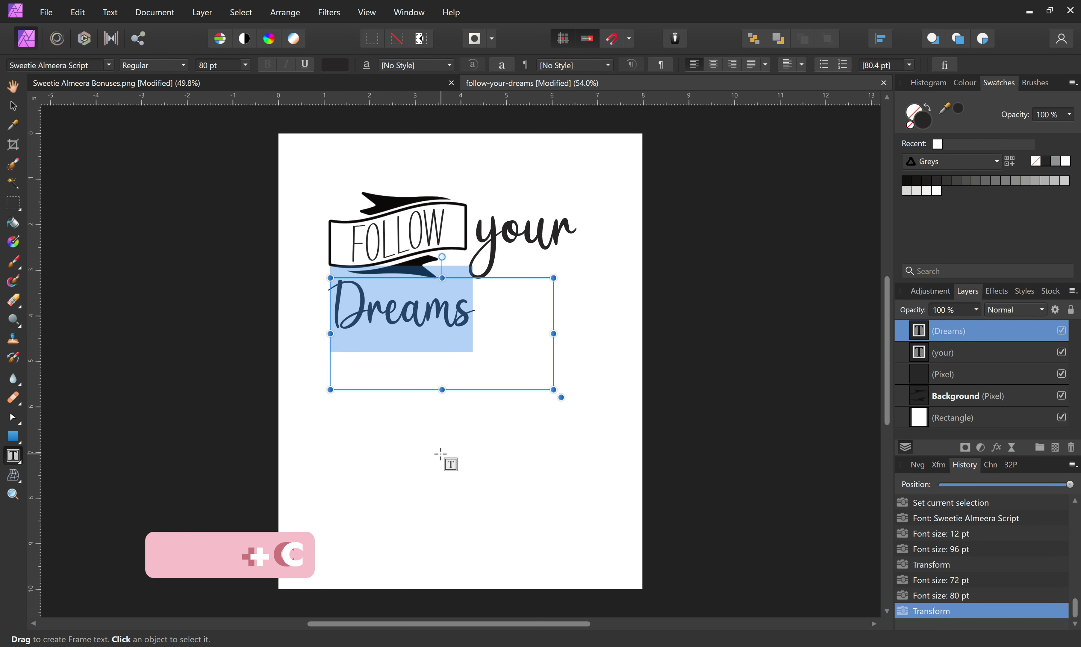
# Paste the heart banner above a new pixel layer and scale it to about 2.3 by 1.2 inches beside "Dreams".
pyautogui.hotkey('ctrl', 'v')
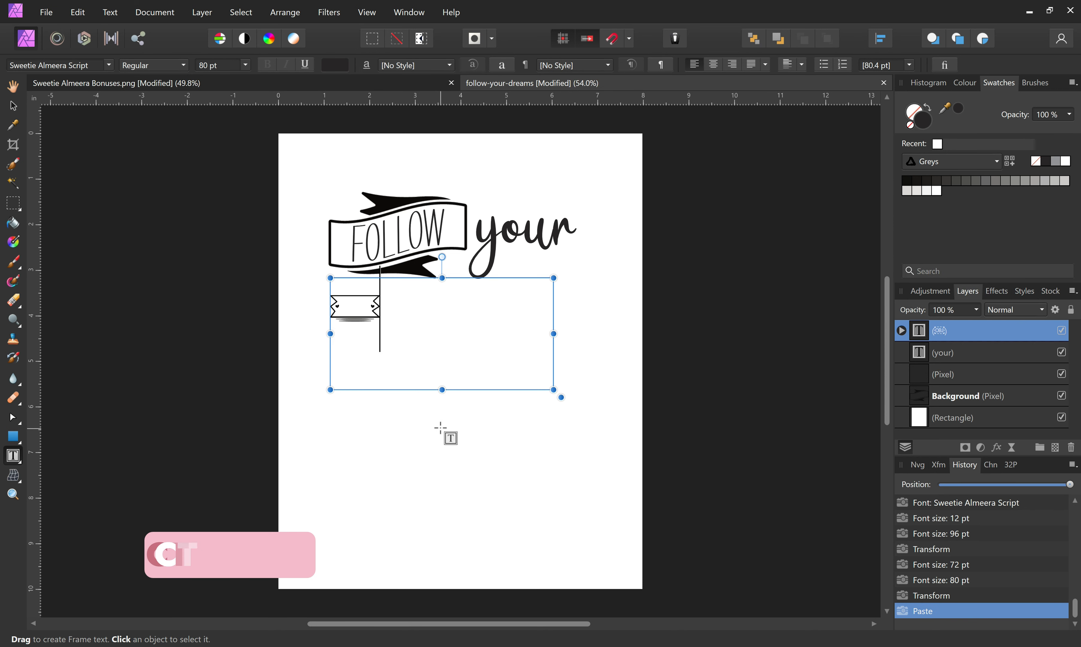
pyautogui.hotkey('ctrl', 'z')
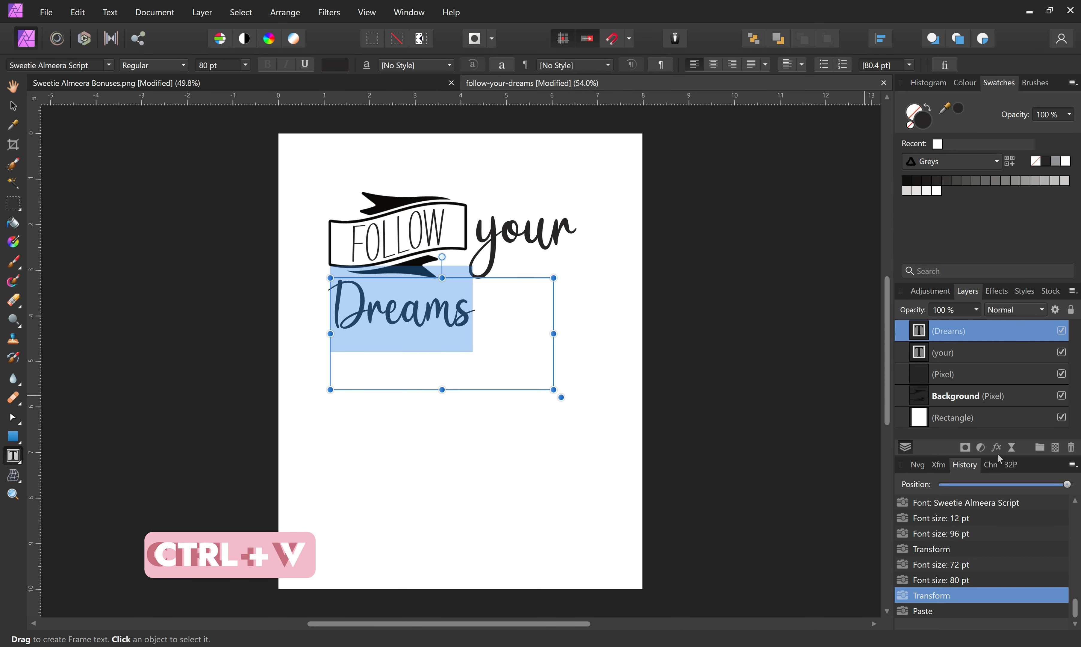
pyautogui.click(1056, 447)
pyautogui.hotkey('ctrl', 'v')
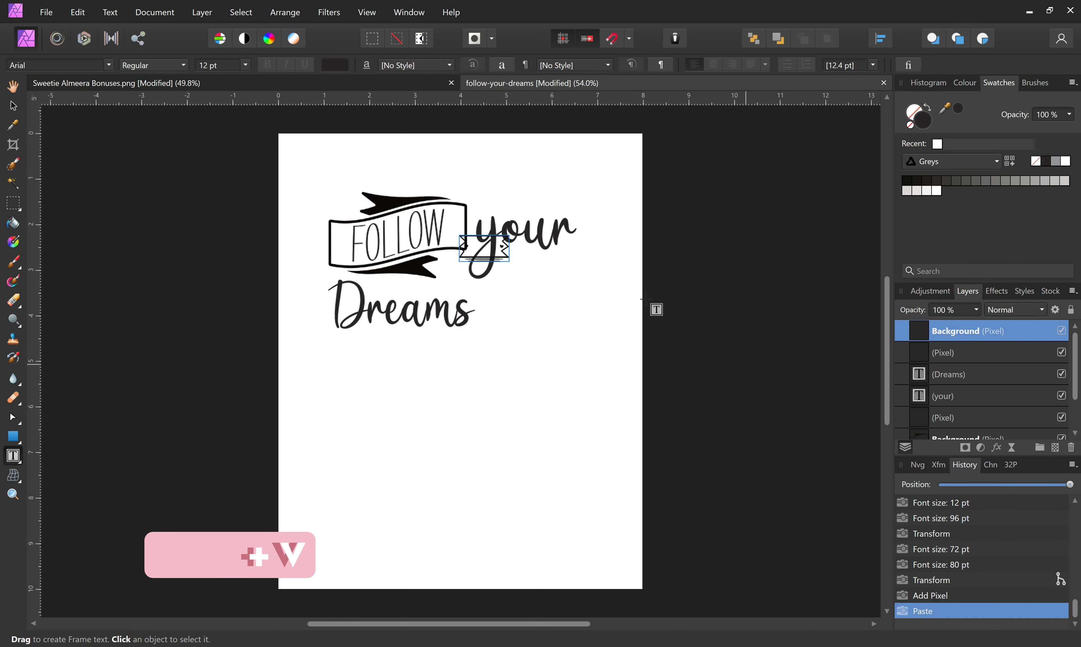
pyautogui.moveTo(510, 264); pyautogui.dragTo(548, 341)
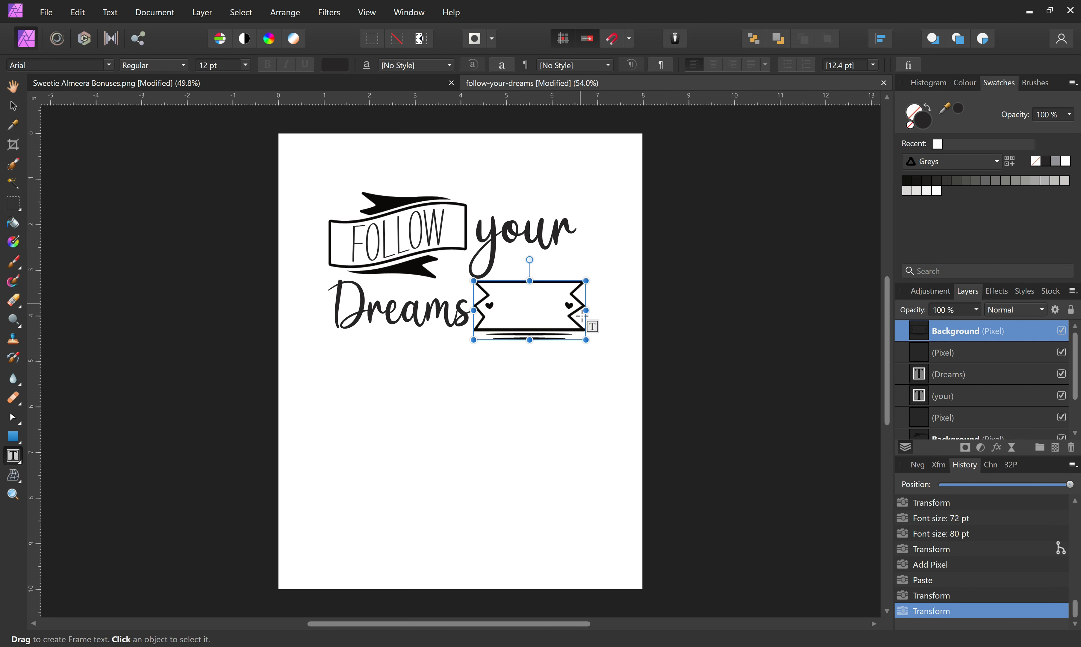
pyautogui.moveTo(586, 281); pyautogui.dragTo(579, 284)
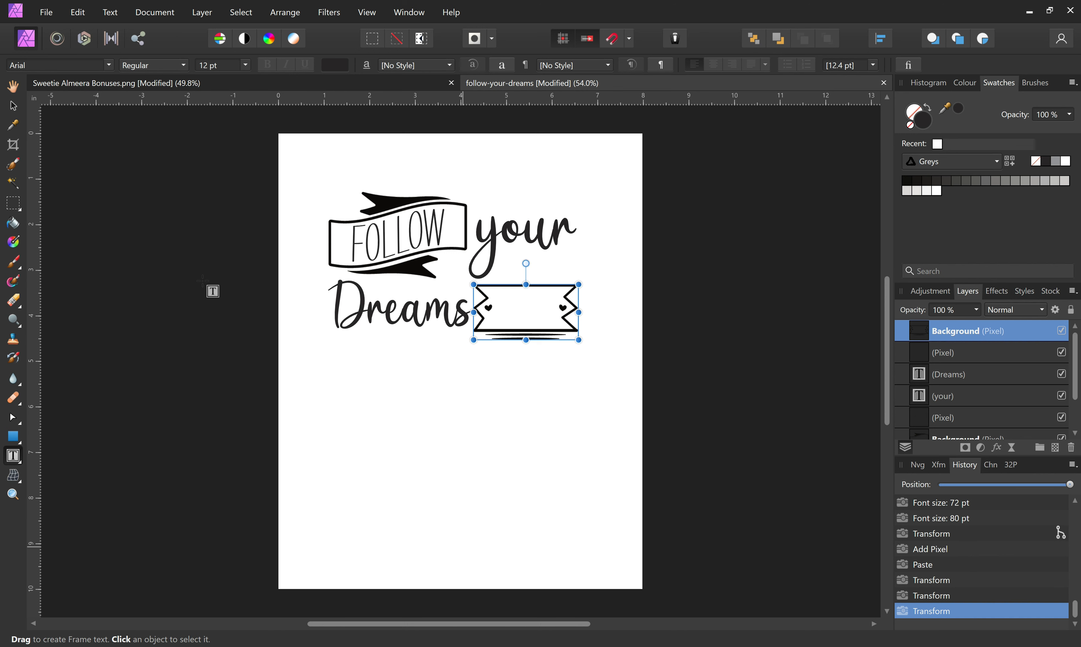
# Add vertical guides at about 1 and 6.7 inches and a horizontal guide at about 1.15 inches around the design.
pyautogui.moveTo(35, 233); pyautogui.dragTo(325, 237)
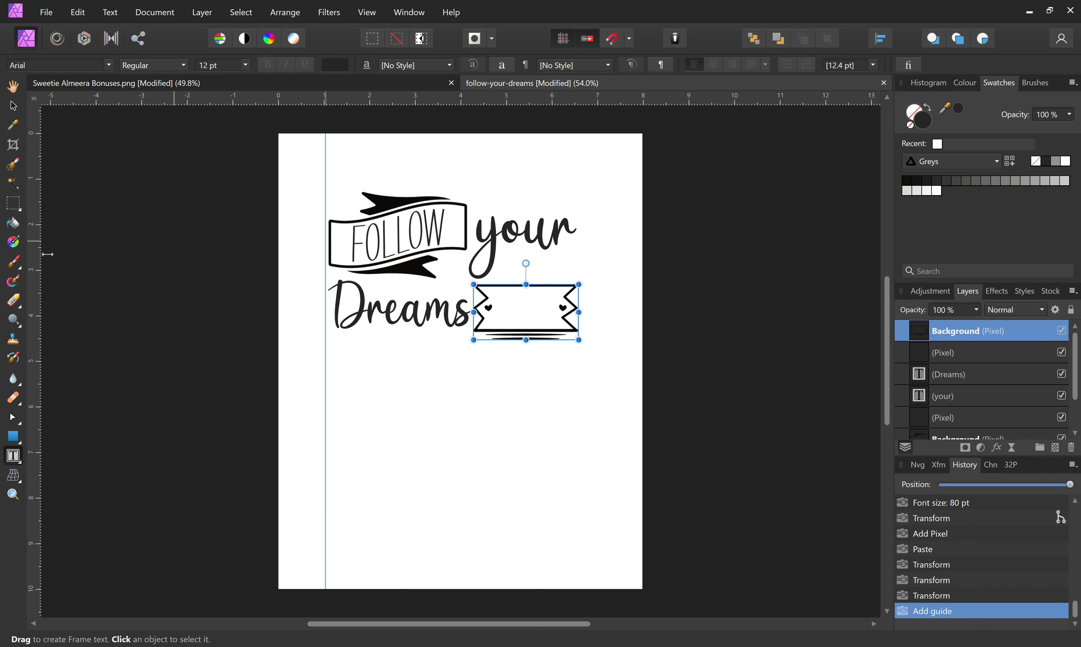
pyautogui.moveTo(27, 267); pyautogui.dragTo(583, 285)
pyautogui.moveTo(472, 101); pyautogui.dragTo(478, 186)
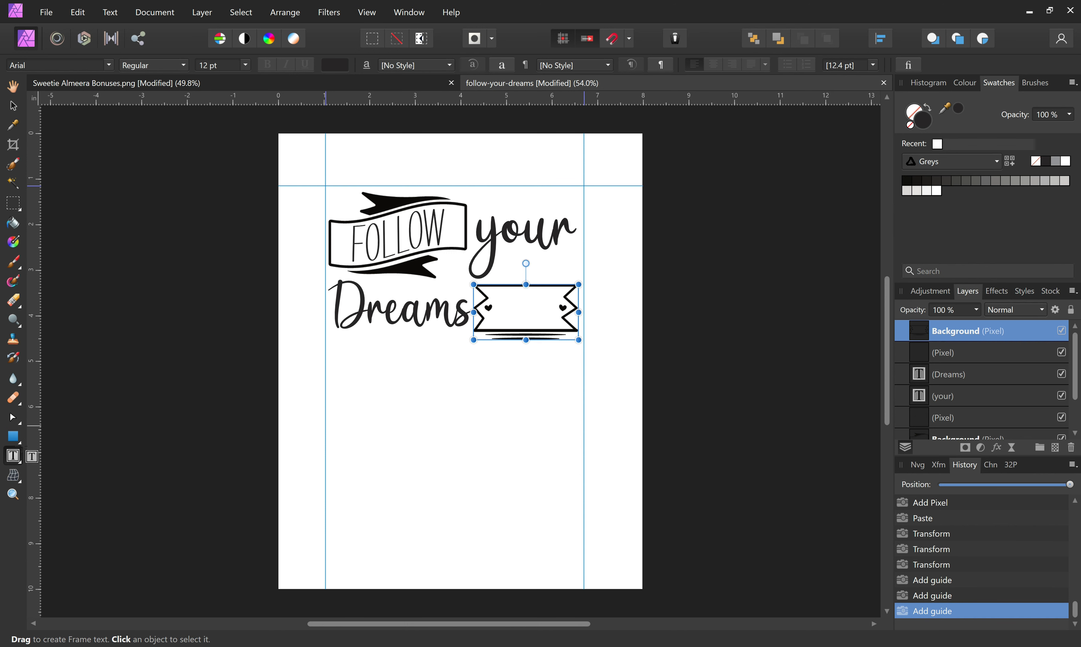
pyautogui.click(13, 455)
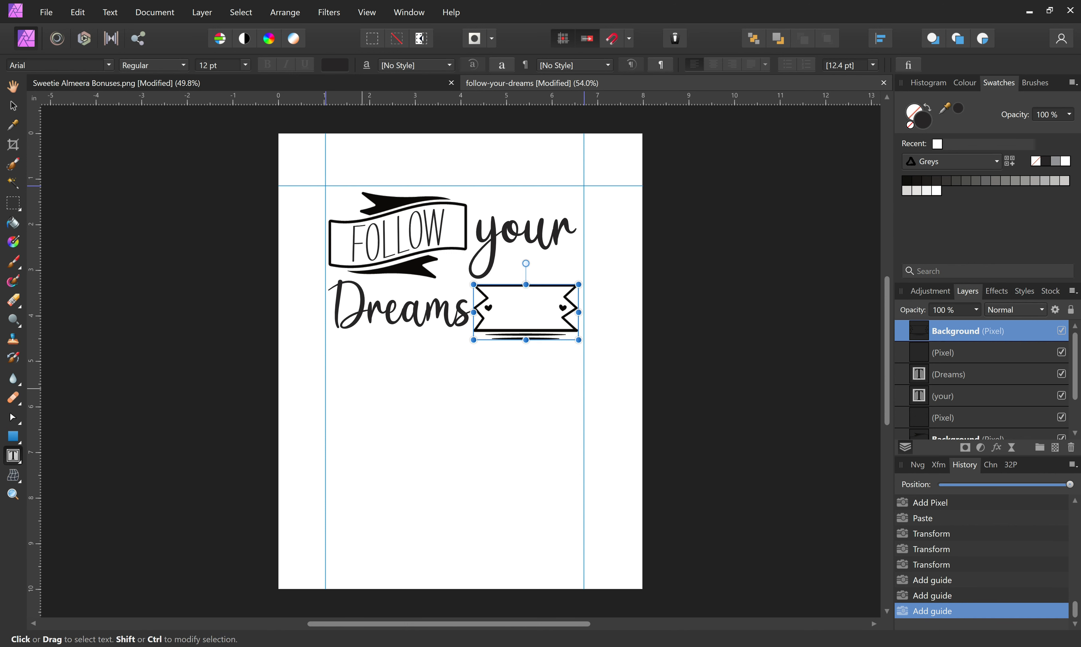
pyautogui.click(362, 388)
pyautogui.press('Escape')
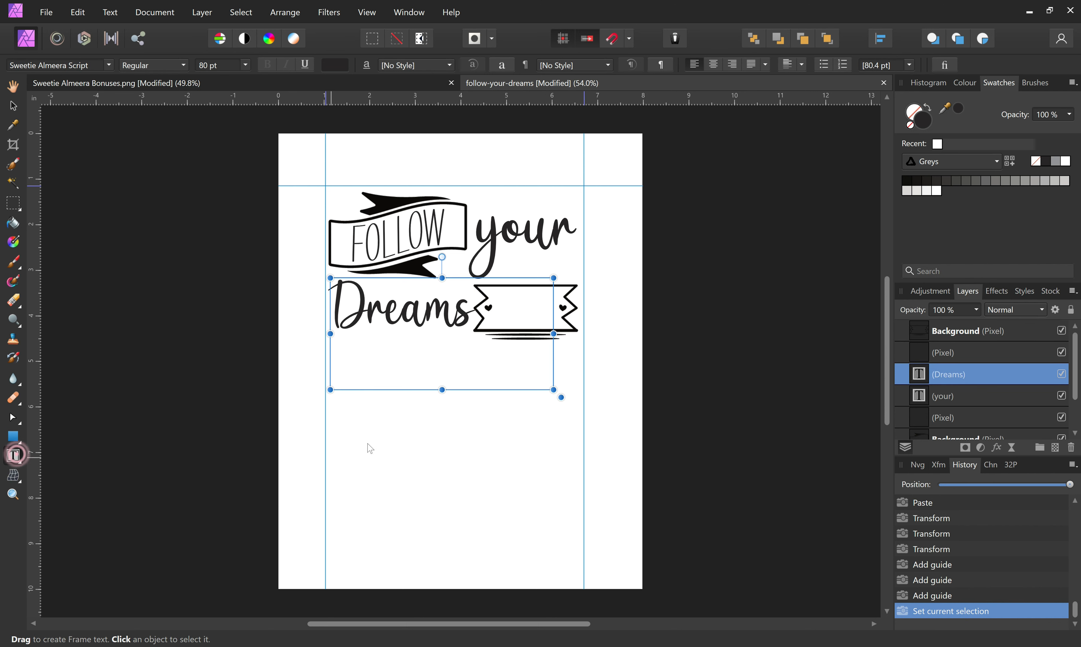
# Add a text frame about 4.2 by 2.3 inches below the design reading "YOUR" in Young Sans Light.
pyautogui.moveTo(371, 425); pyautogui.dragTo(561, 531)
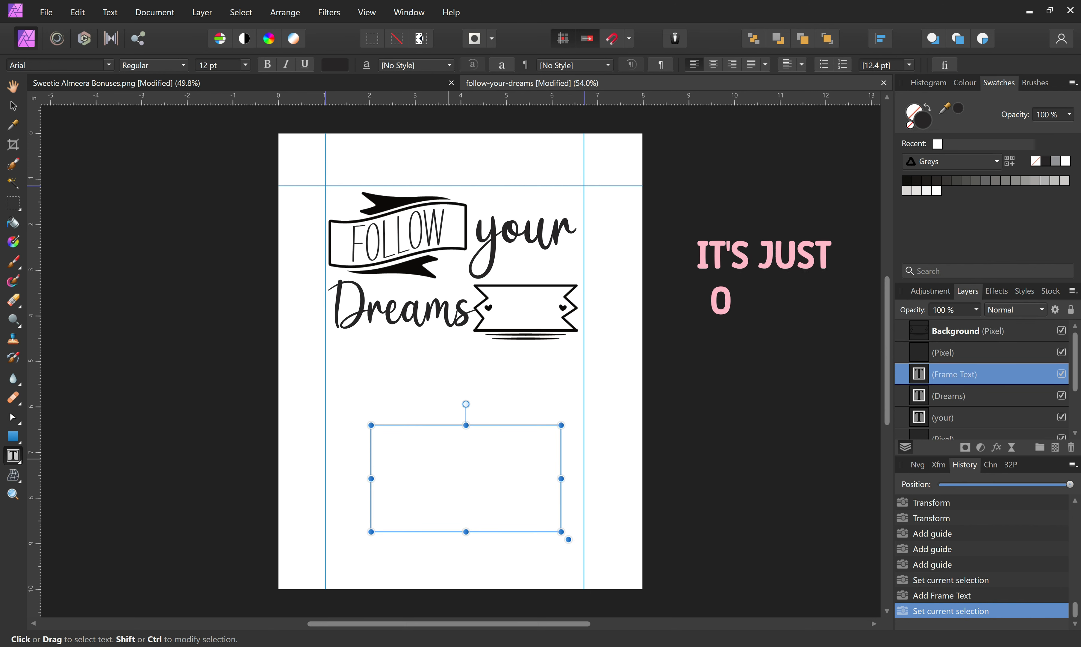
pyautogui.write('YOUR')
pyautogui.press('Escape')
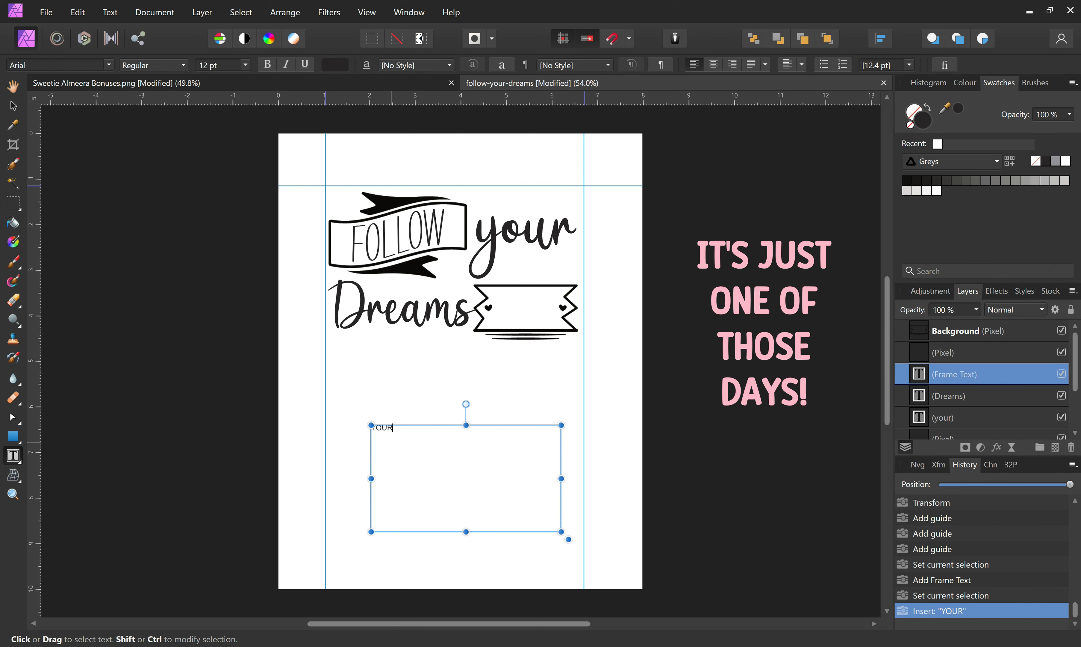
pyautogui.click(109, 65)
pyautogui.click(260, 83)
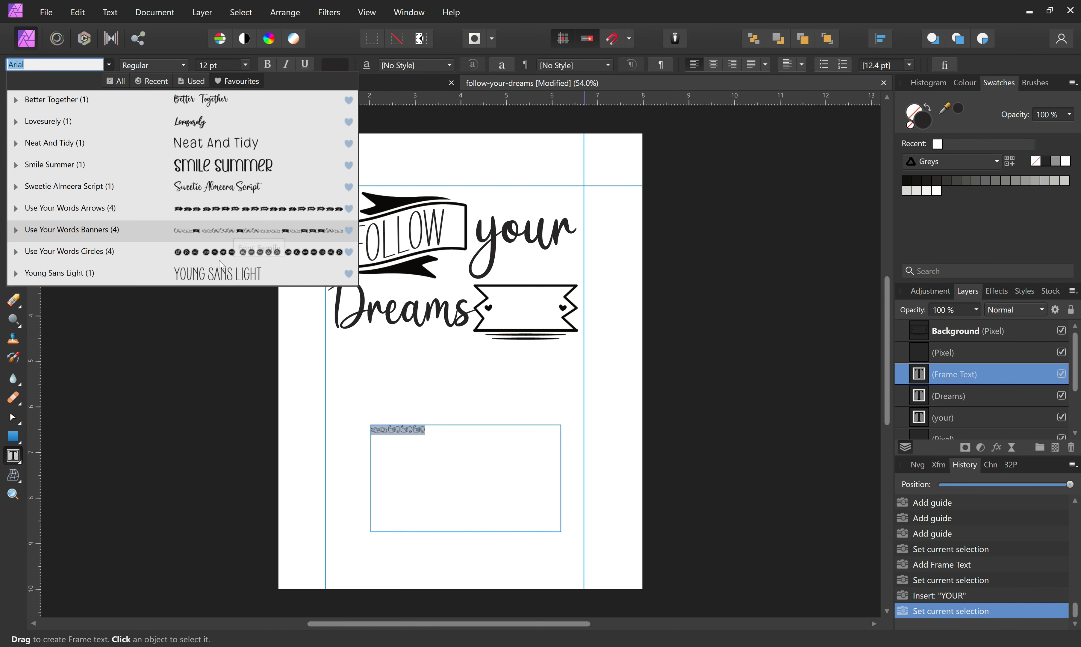
pyautogui.click(214, 271)
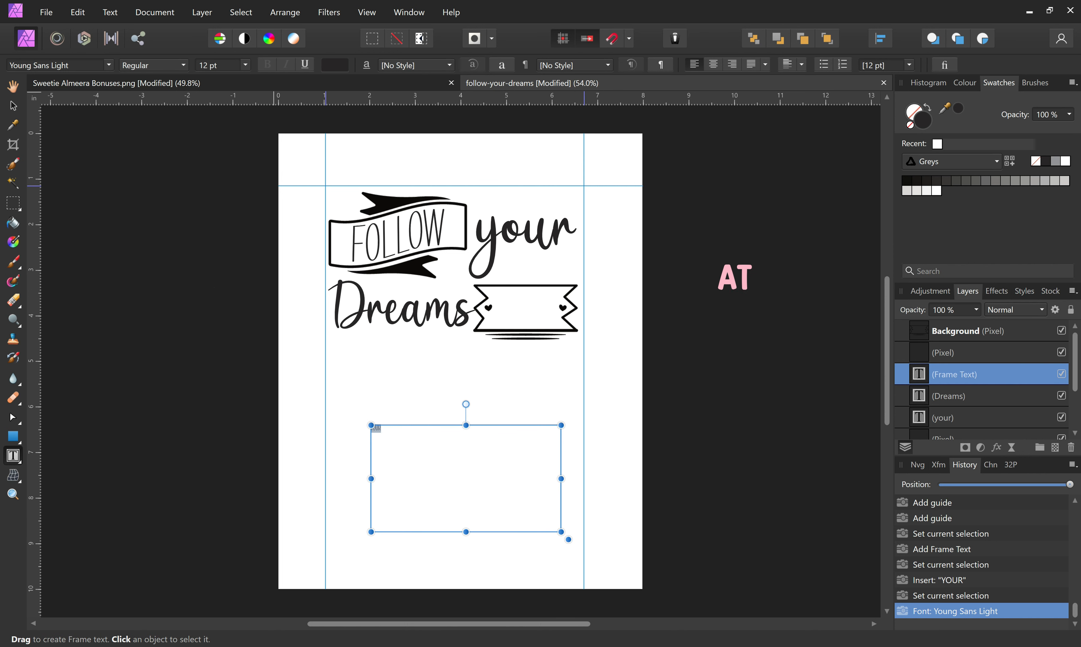
# Set the "YOUR" text to 72 pt and move it inside the heart banner.
pyautogui.click(245, 65)
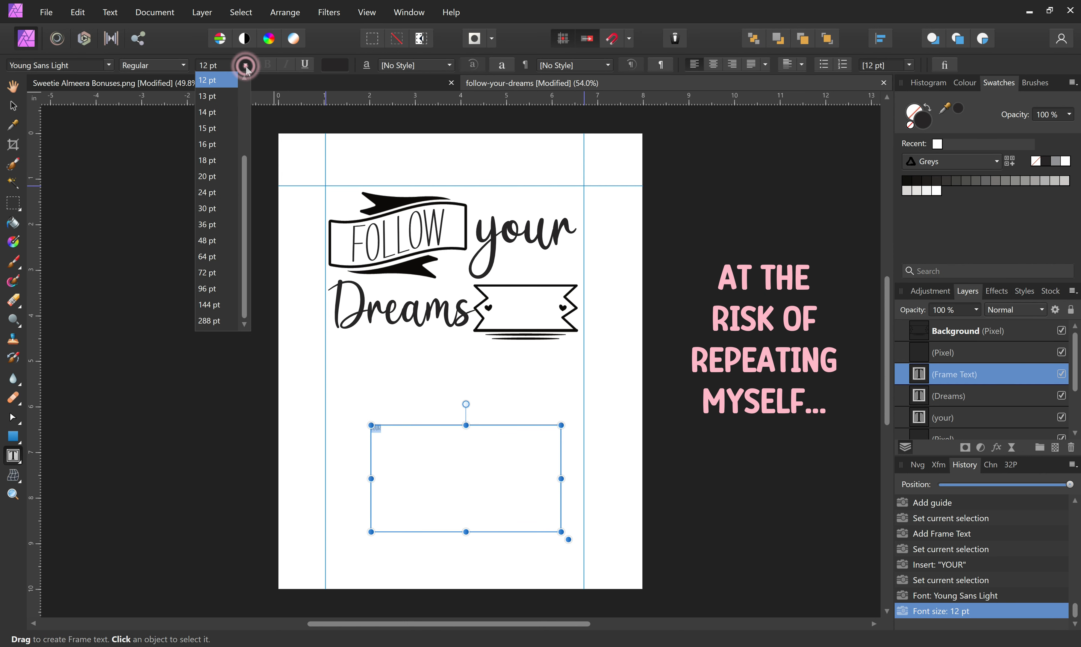
pyautogui.click(207, 272)
pyautogui.moveTo(460, 425); pyautogui.dragTo(583, 290)
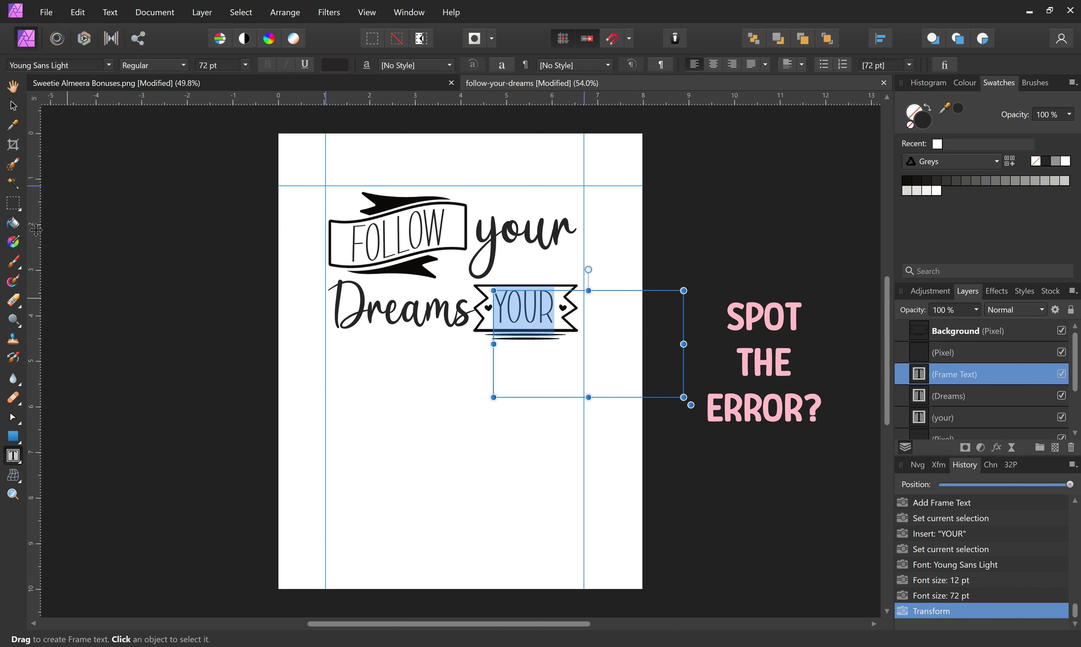
# Replace the word in the heart banner with "THEY".
pyautogui.click(13, 105)
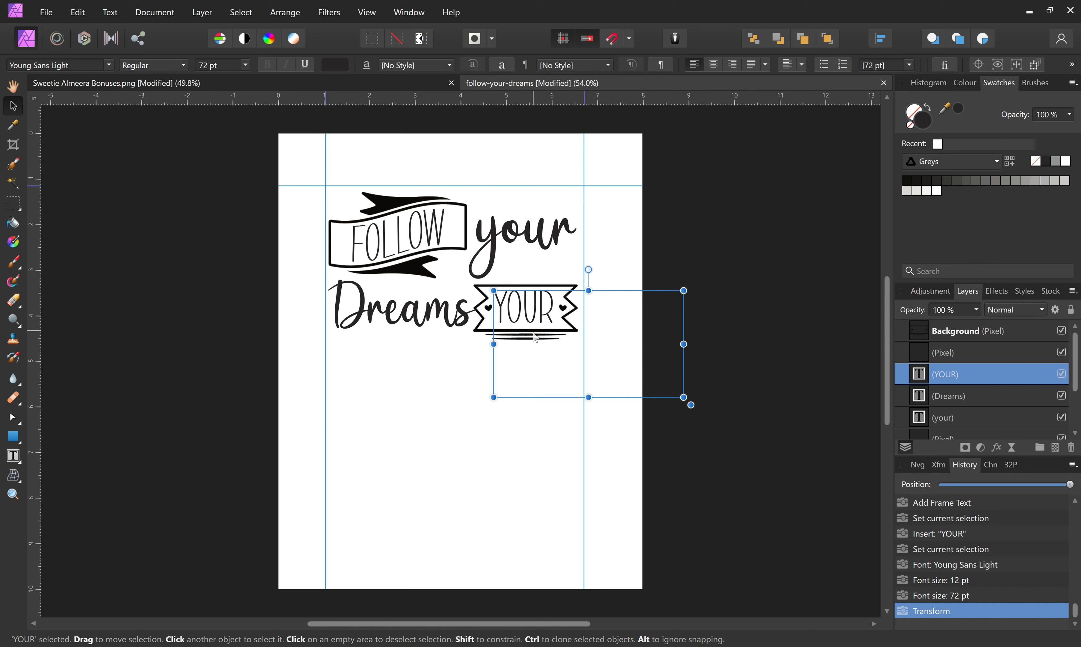
pyautogui.doubleClick(524, 306)
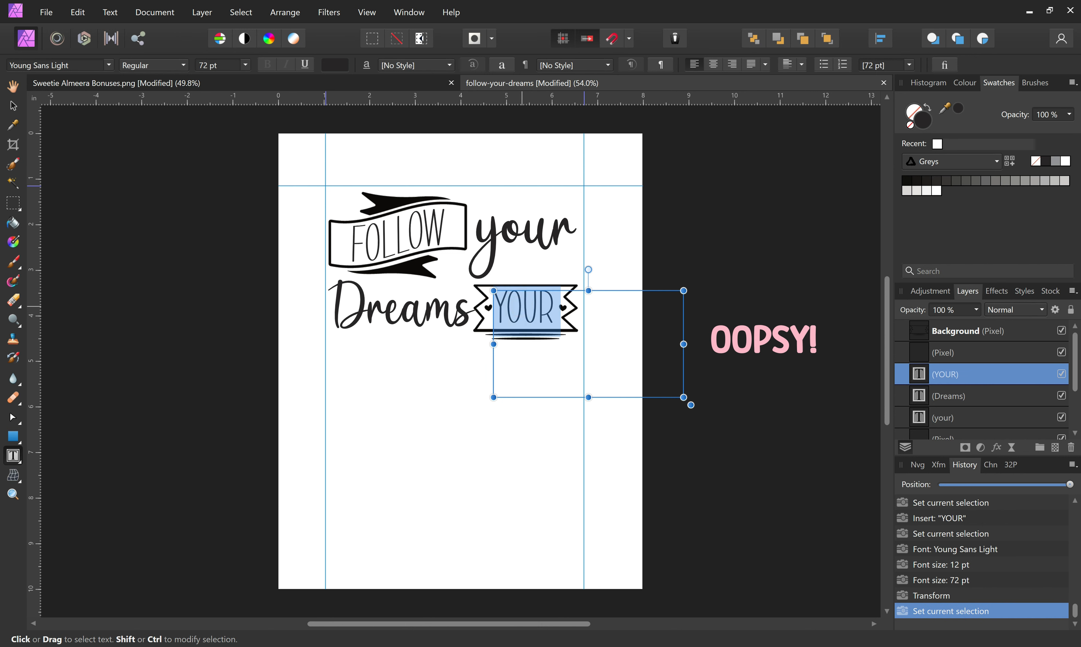
pyautogui.write('THEY')
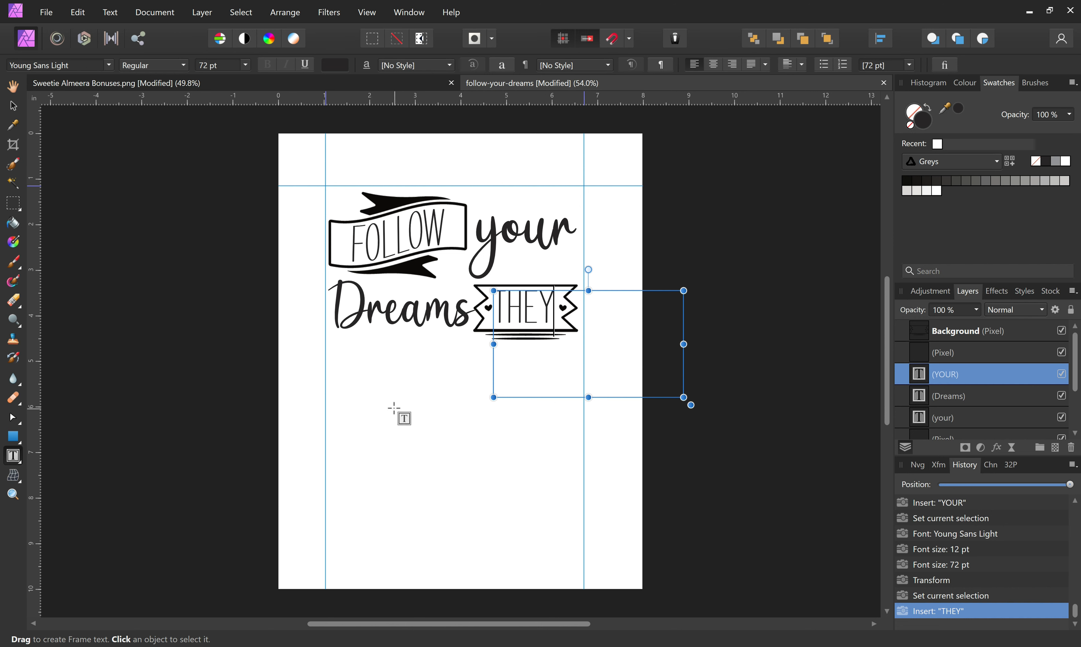
# Add a text frame about 3.9 by 1.9 inches below the design reading "know" in Sweetie Almeera Script.
pyautogui.moveTo(378, 412); pyautogui.dragTo(555, 496)
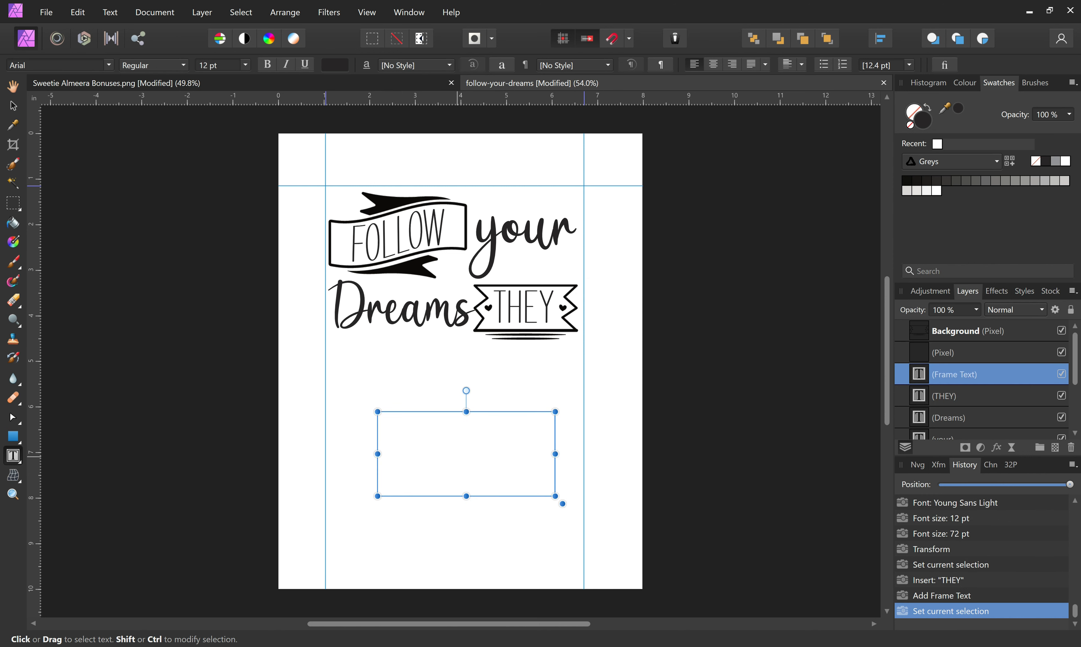
pyautogui.write('know')
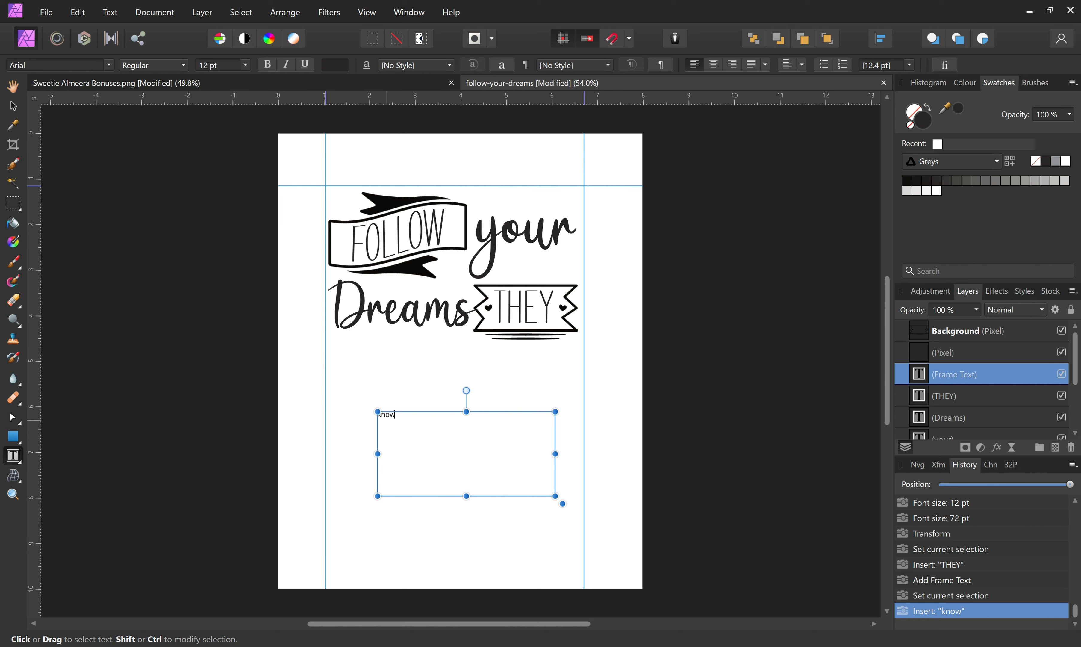
pyautogui.hotkey('ctrl', 'a')
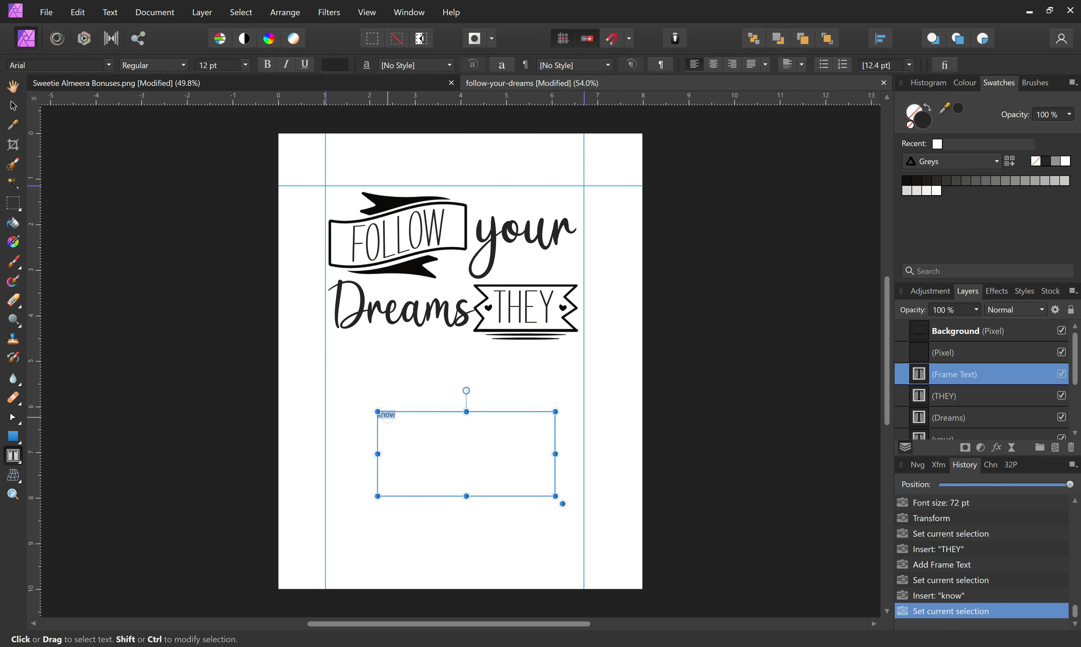
pyautogui.click(109, 65)
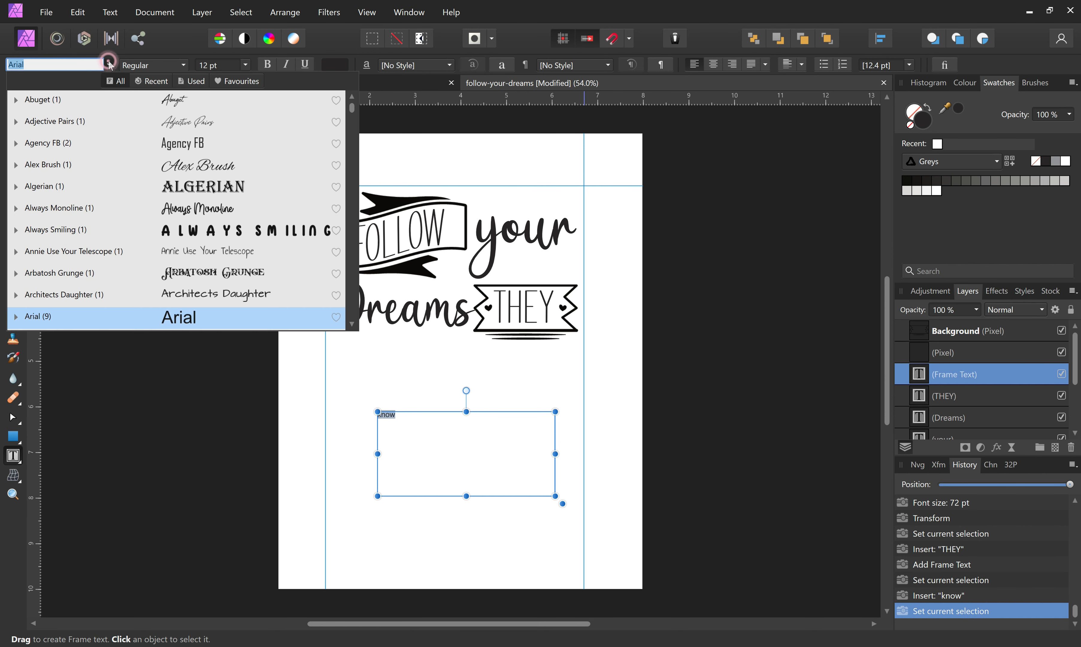
pyautogui.click(237, 81)
pyautogui.click(212, 195)
# Enlarge "know" to 96 pt and move it directly beneath the "THEY" banner.
pyautogui.click(242, 65)
pyautogui.click(244, 65)
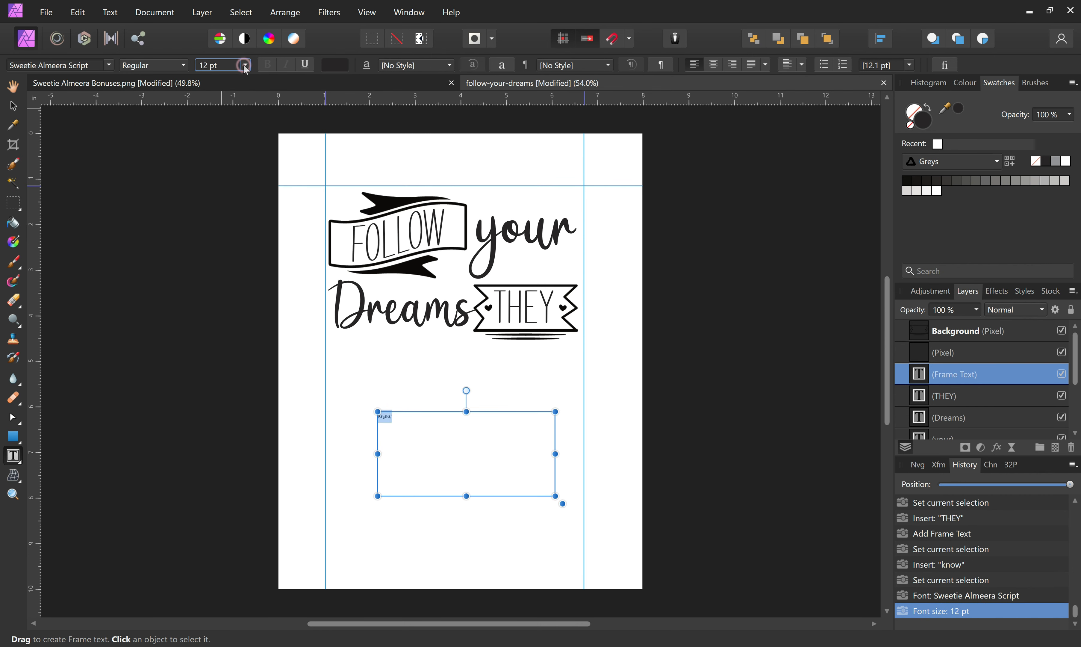
pyautogui.click(245, 66)
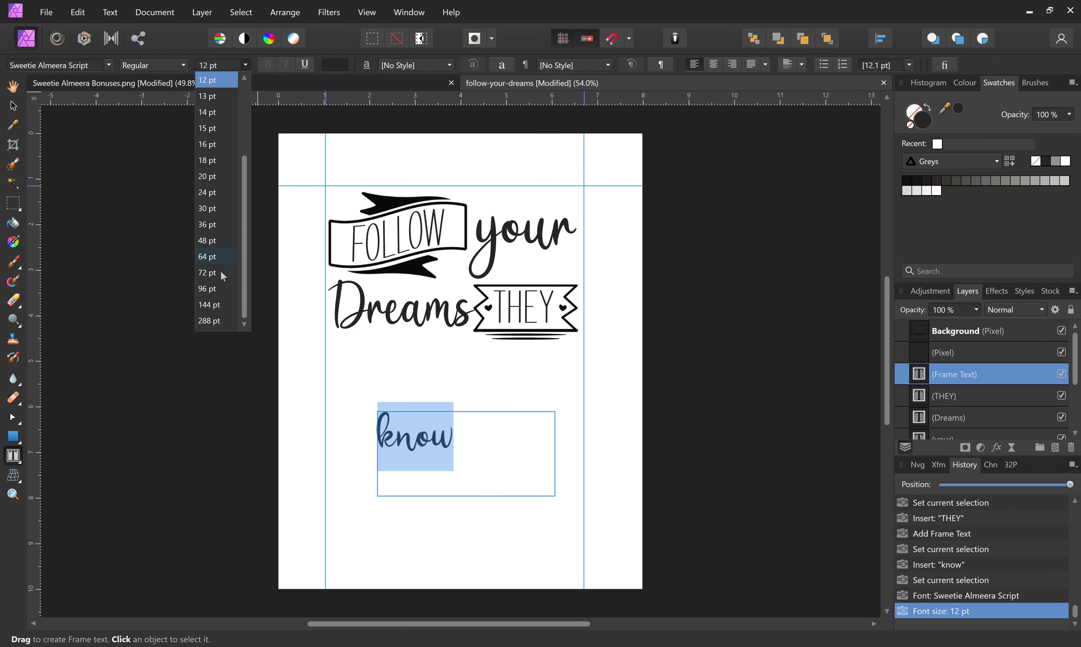
pyautogui.click(221, 286)
pyautogui.moveTo(433, 408); pyautogui.dragTo(515, 336)
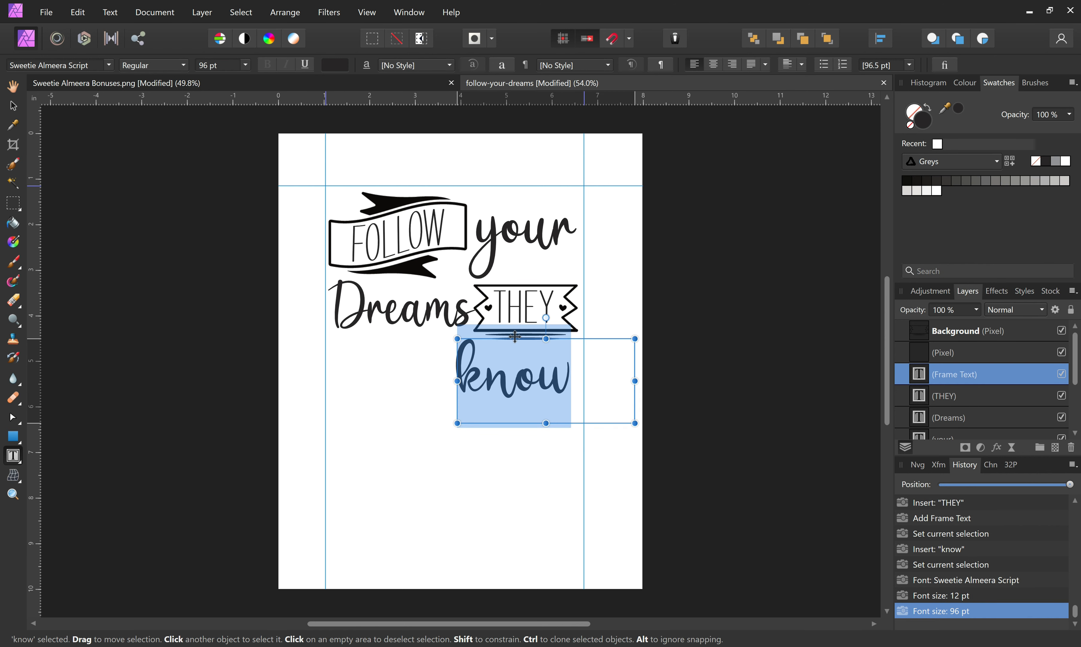
# Capitalize the word to "Know" and shift it about 0.2 inch to the left beneath the banner.
pyautogui.click(460, 374)
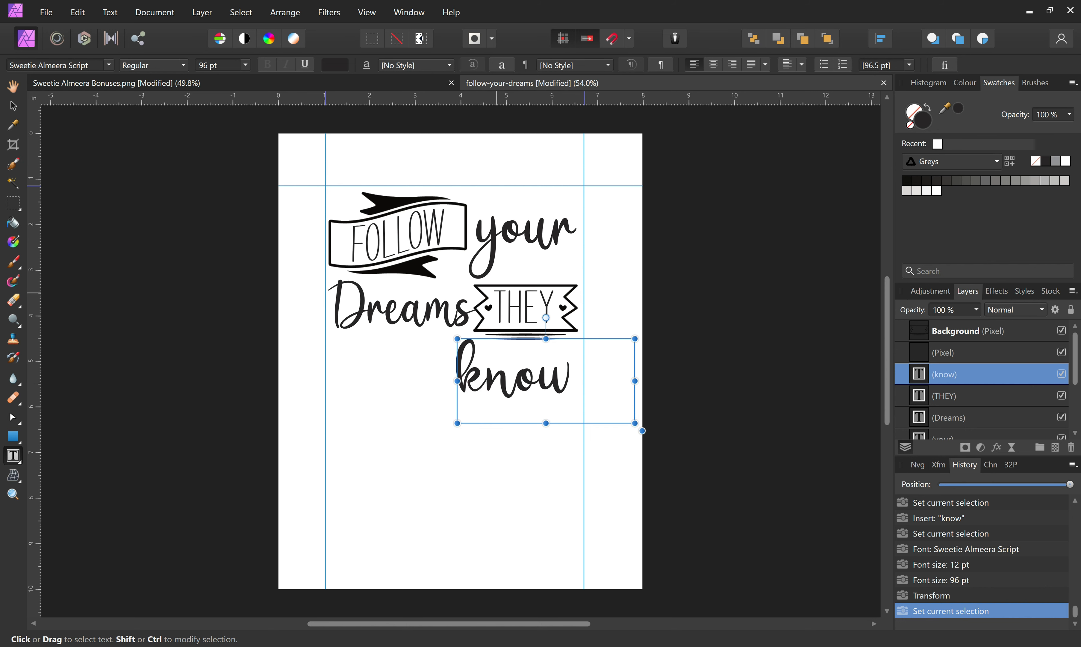
pyautogui.press('Delete')
pyautogui.write('K')
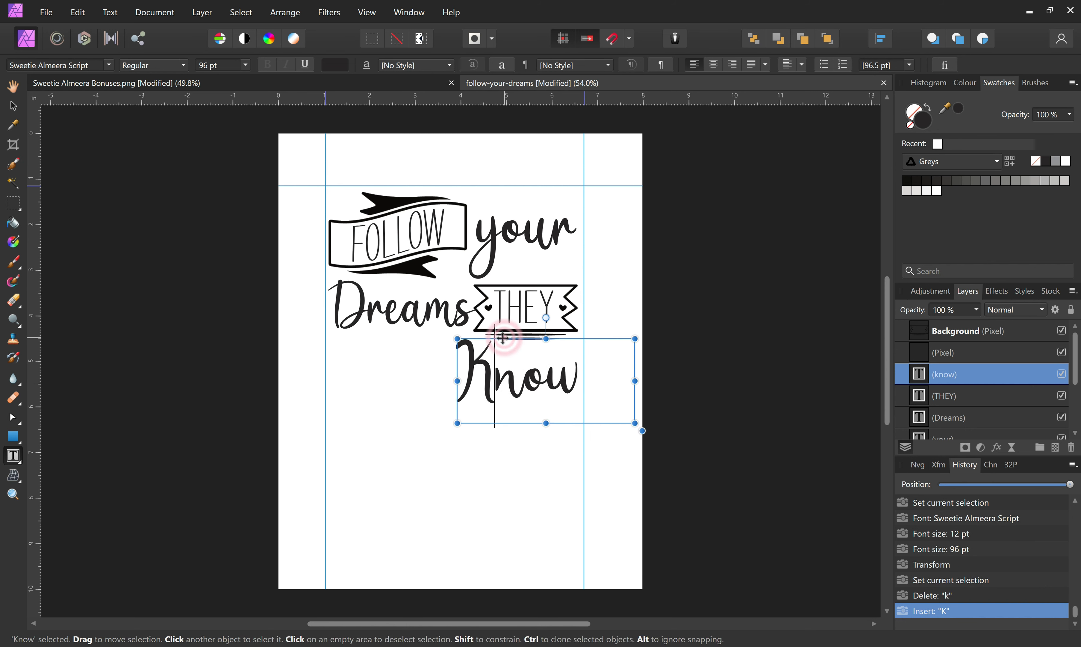
pyautogui.moveTo(505, 338); pyautogui.dragTo(503, 337)
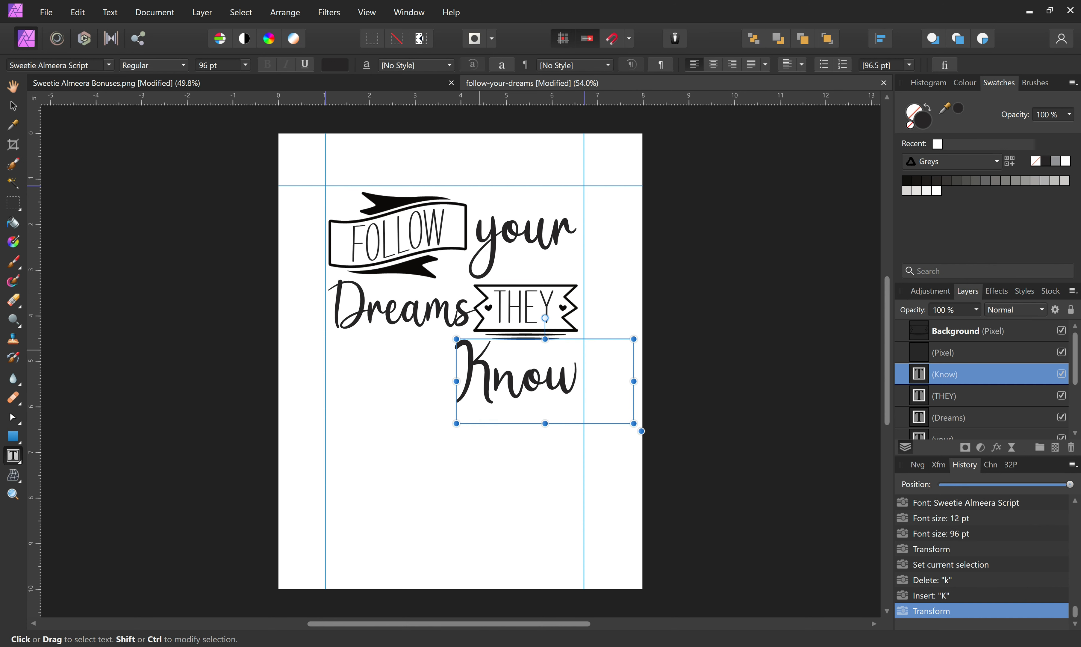
pyautogui.moveTo(488, 337); pyautogui.dragTo(479, 337)
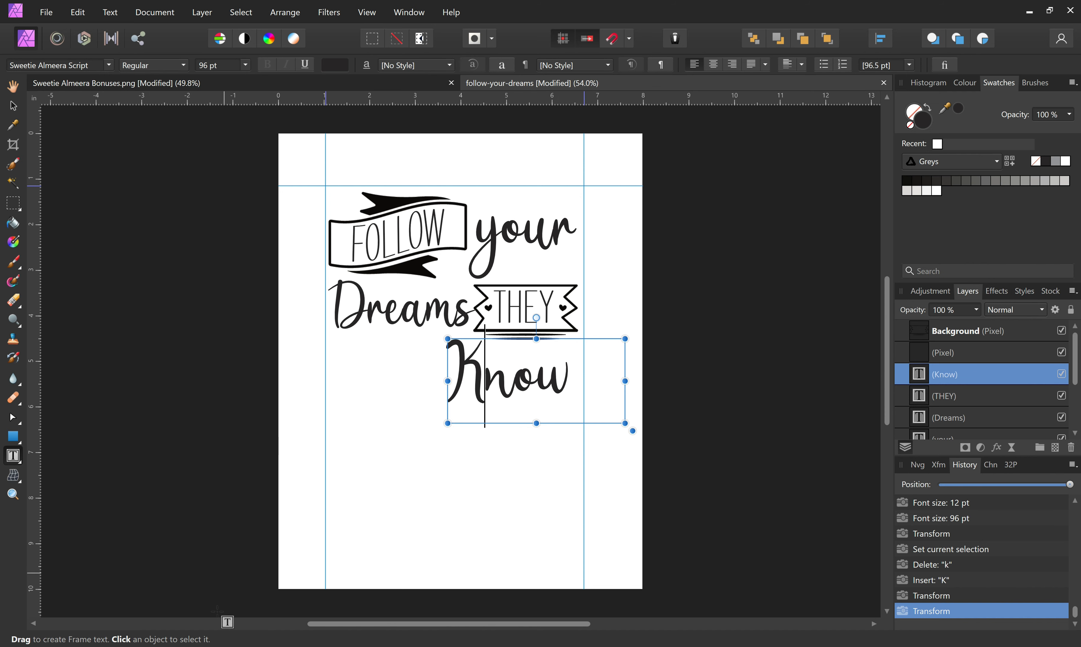
# Copy the striped bee doodle from the Extras Doodles sheet and return to the follow-your-dreams document.
pyautogui.click(108, 84)
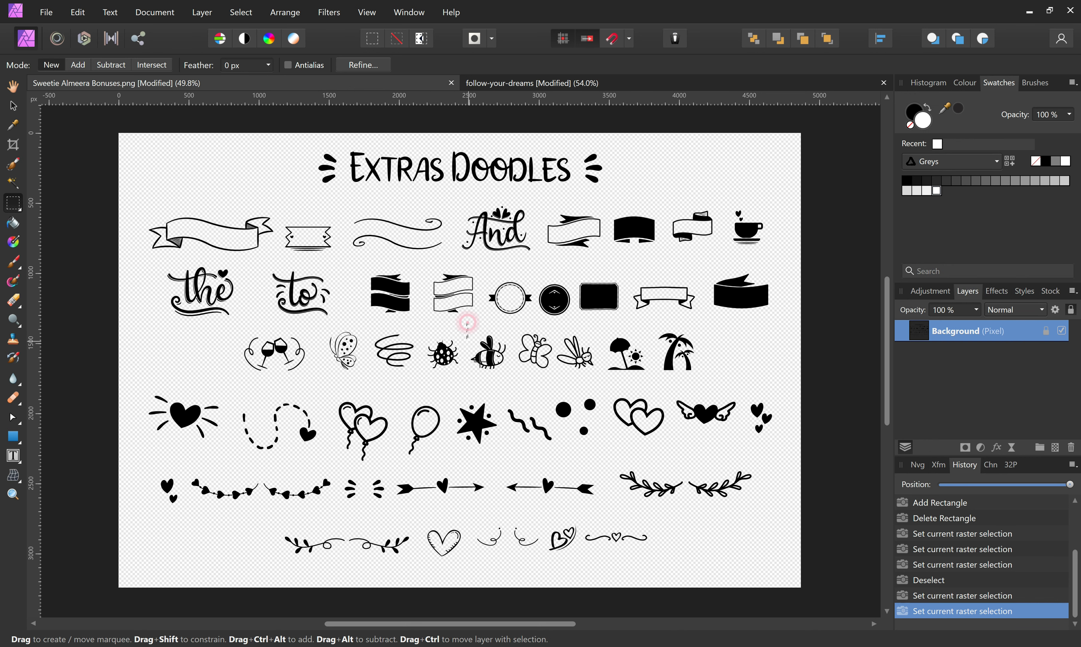
pyautogui.moveTo(467, 323); pyautogui.dragTo(510, 380)
pyautogui.hotkey('ctrl', 'c')
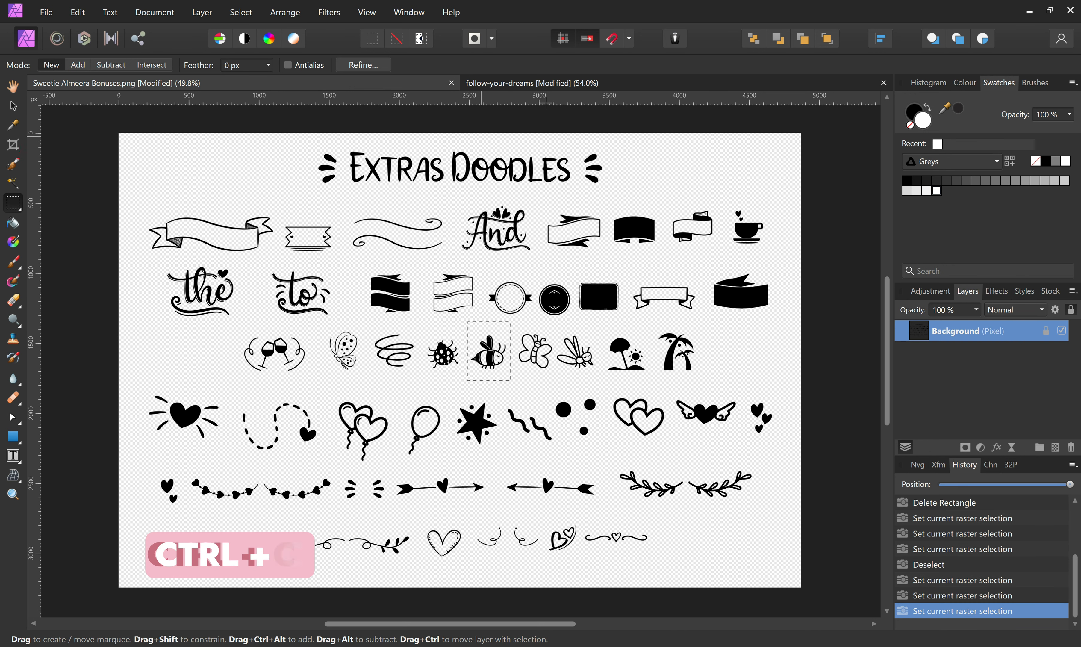
pyautogui.click(560, 82)
pyautogui.press('t')
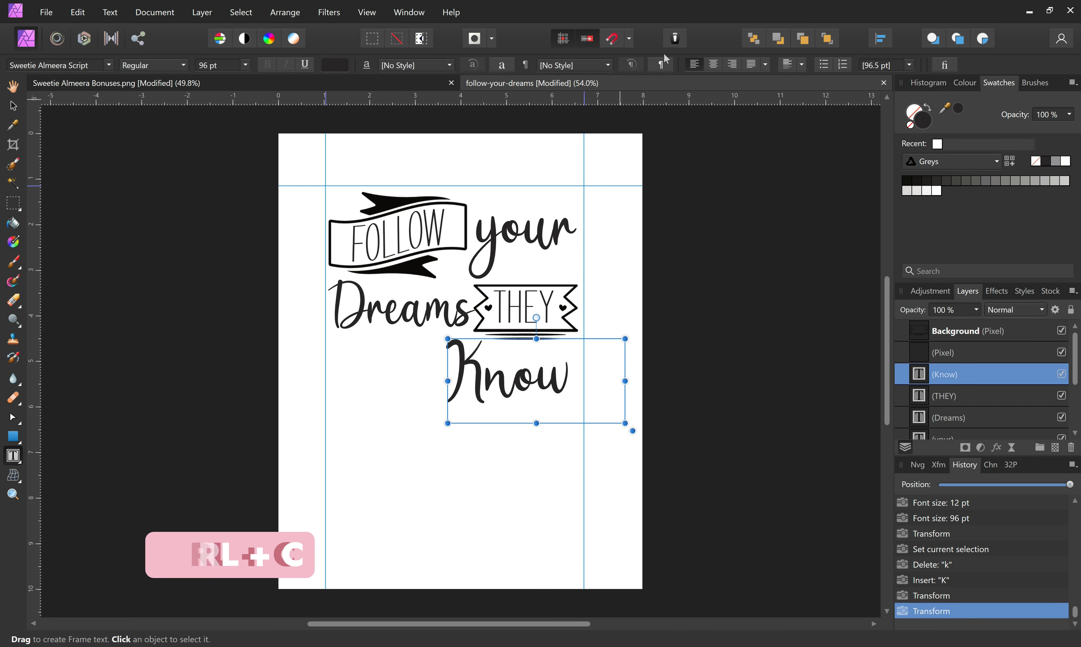
# Paste the bee above the white rectangle, try it at about 1.6 inches wide to the left of "Know", and delete it.
pyautogui.hotkey('ctrl', 'v')
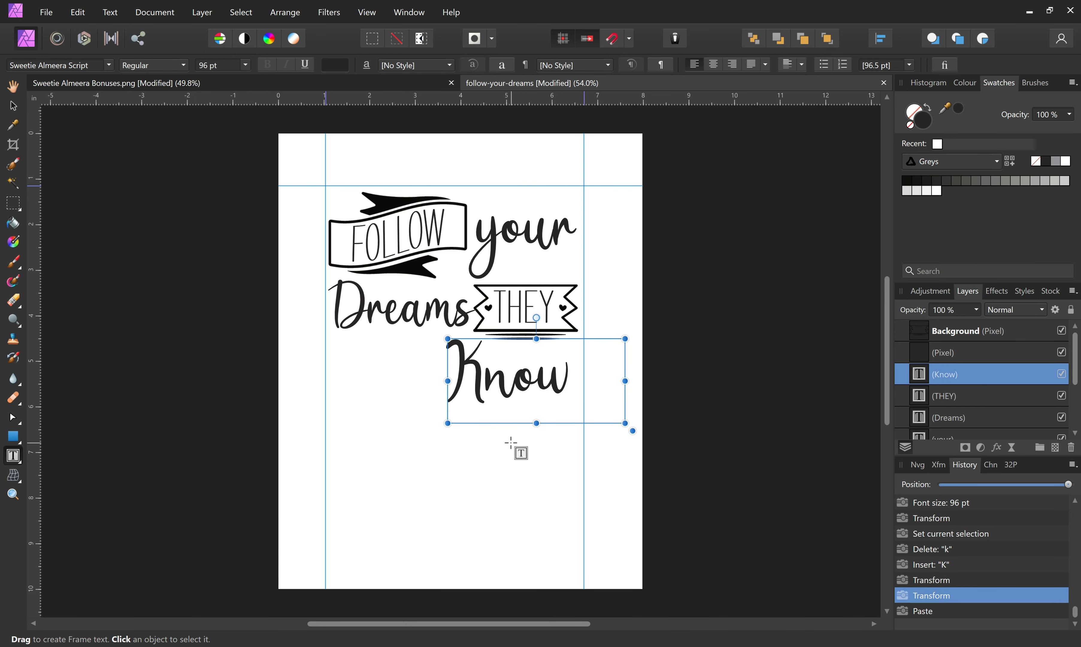
pyautogui.click(510, 442)
pyautogui.click(12, 106)
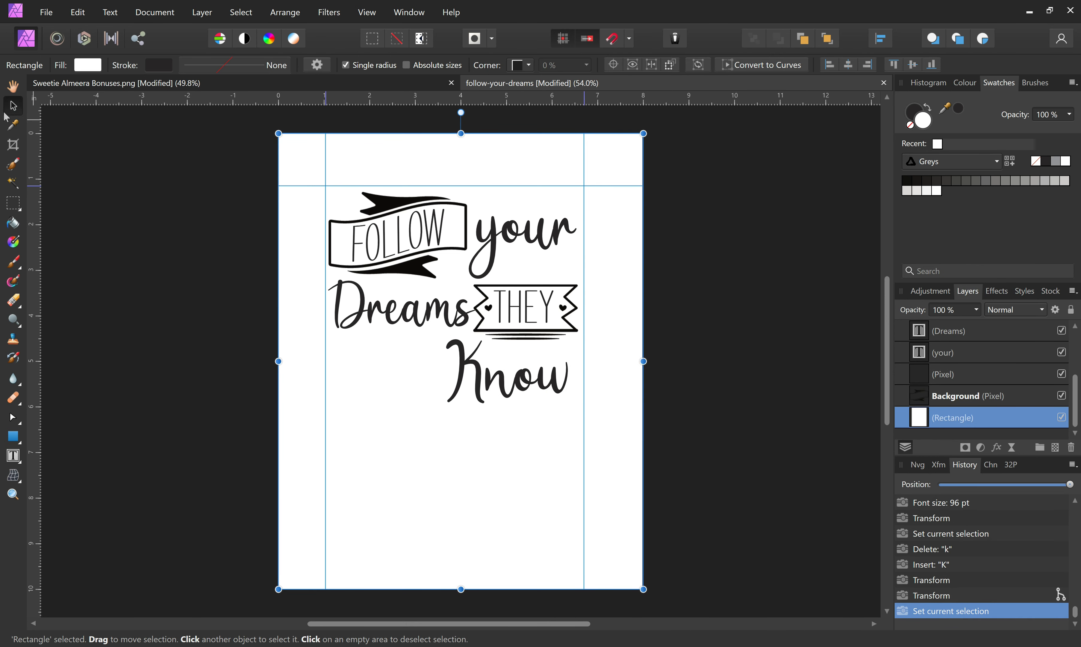
pyautogui.press('ctrl')
pyautogui.hotkey('ctrl', 'v')
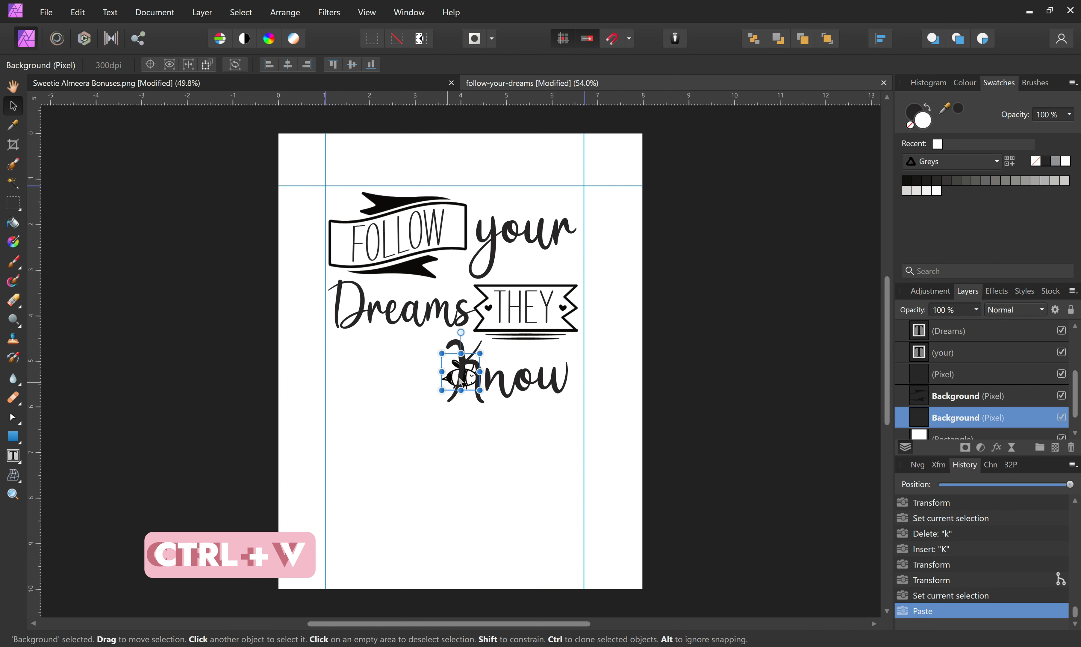
pyautogui.moveTo(460, 376); pyautogui.dragTo(425, 331)
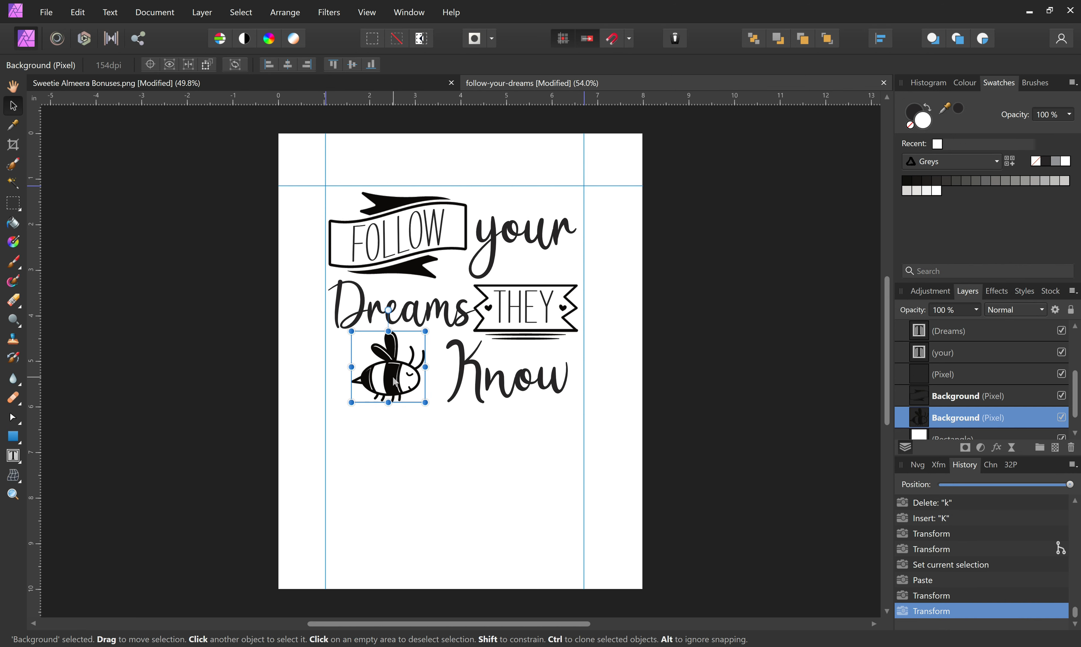
pyautogui.press('Delete')
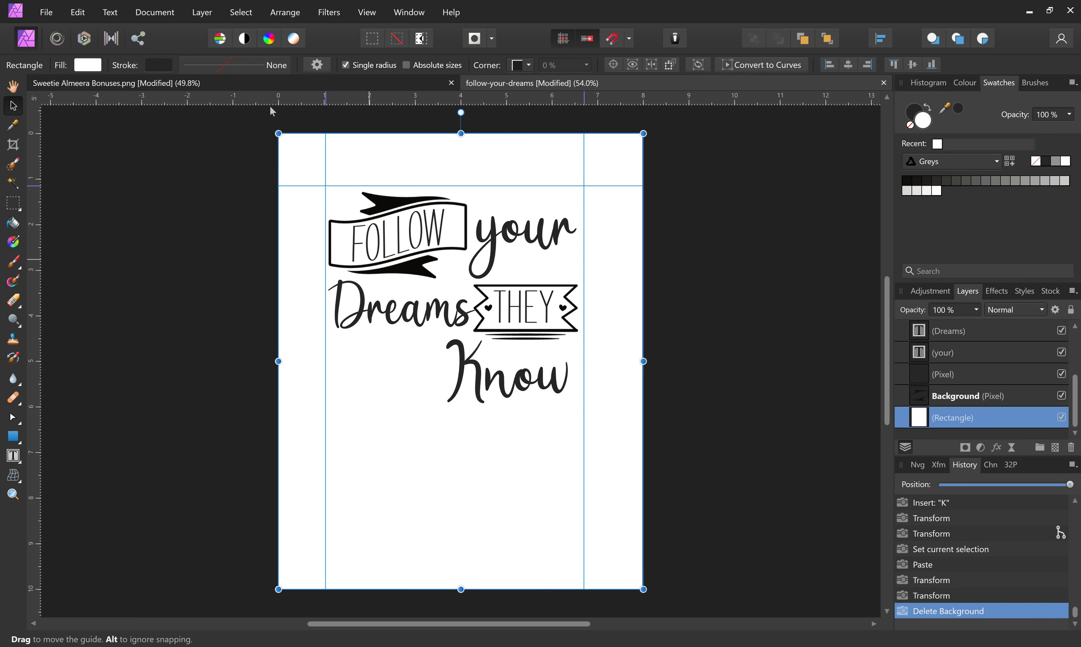
# Copy the spotted butterfly doodle from the Extras Doodles sheet and return to the follow-your-dreams document.
pyautogui.click(175, 83)
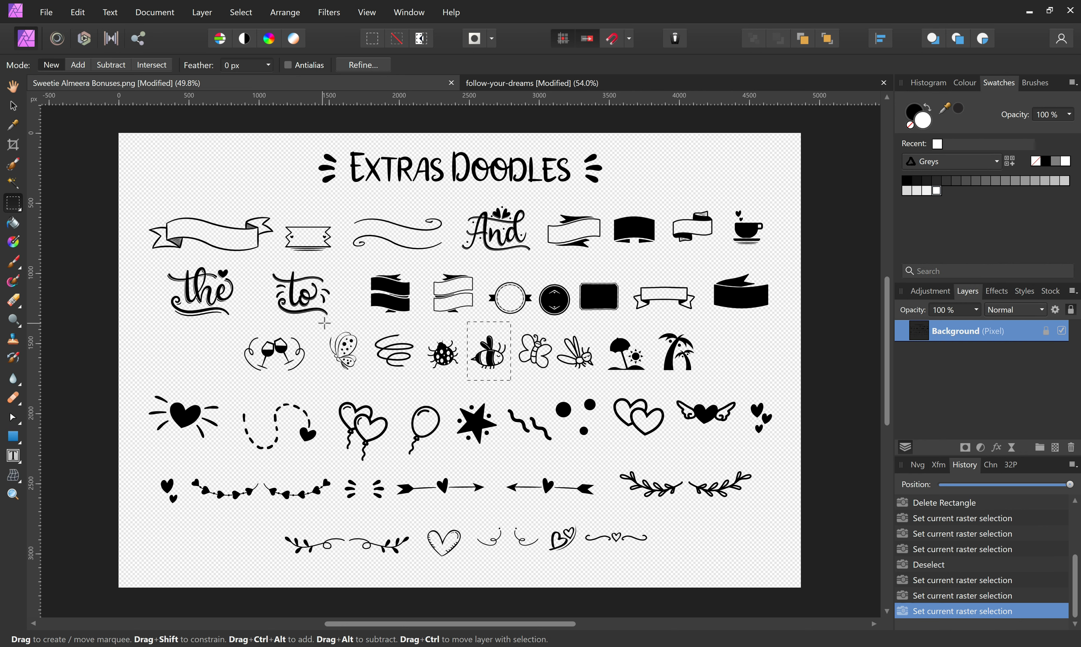
pyautogui.moveTo(319, 323); pyautogui.dragTo(361, 378)
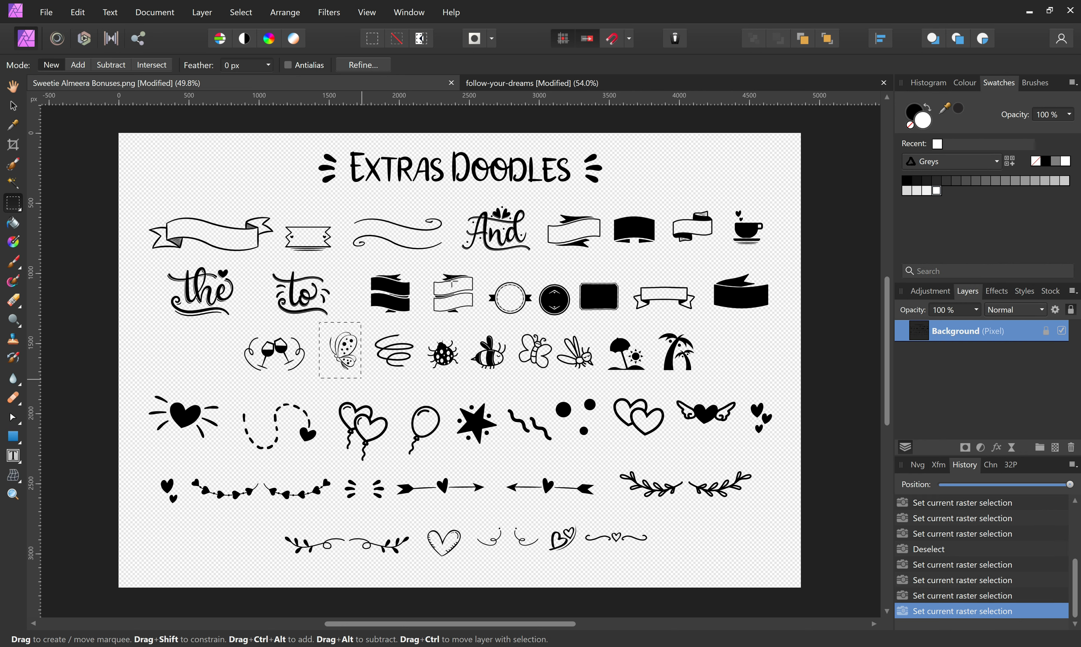
pyautogui.hotkey('ctrl', 'c')
pyautogui.click(581, 82)
# Paste the spotted butterfly, try it at about 1.3 by 1.8 inches to the left of "Know", and delete it.
pyautogui.hotkey('ctrl', 'v')
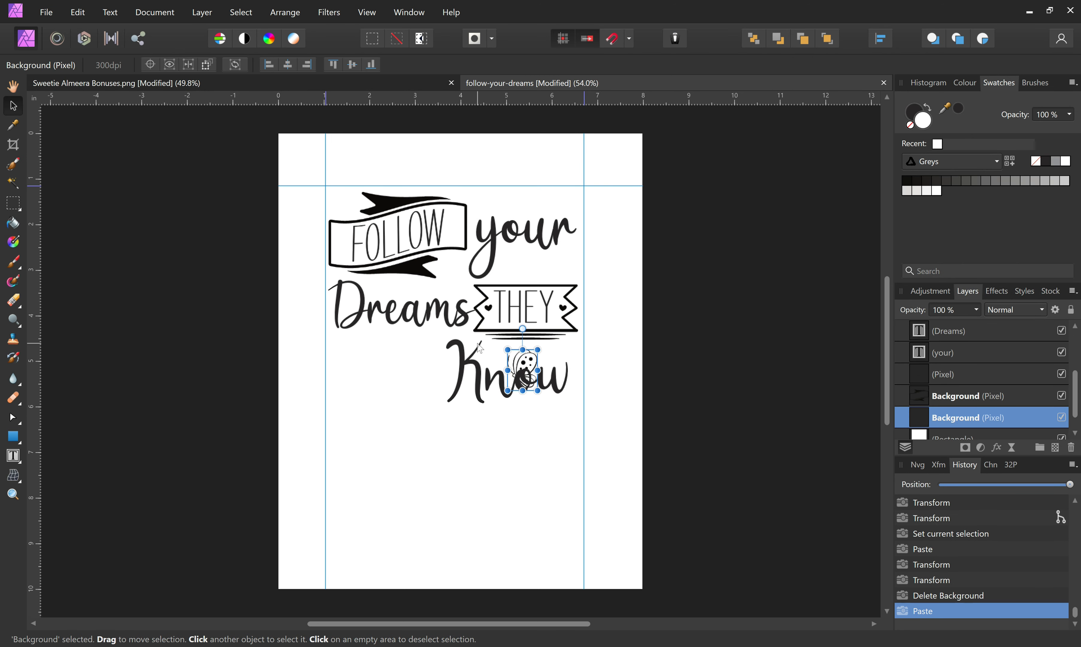
pyautogui.moveTo(508, 397); pyautogui.dragTo(369, 385)
pyautogui.moveTo(333, 428); pyautogui.dragTo(350, 408)
pyautogui.moveTo(387, 367); pyautogui.dragTo(400, 373)
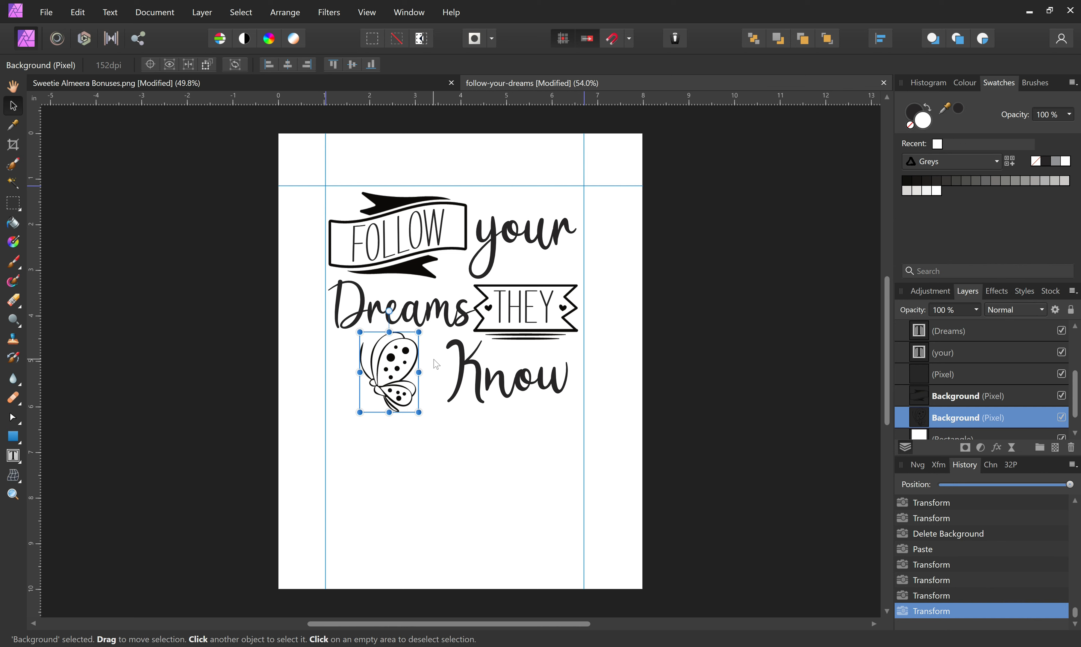
pyautogui.press('Delete')
# Copy the outlined butterfly between the bee and the dragonfly on the Extras Doodles sheet and return to the follow-your-dreams document.
pyautogui.click(209, 82)
pyautogui.press('m')
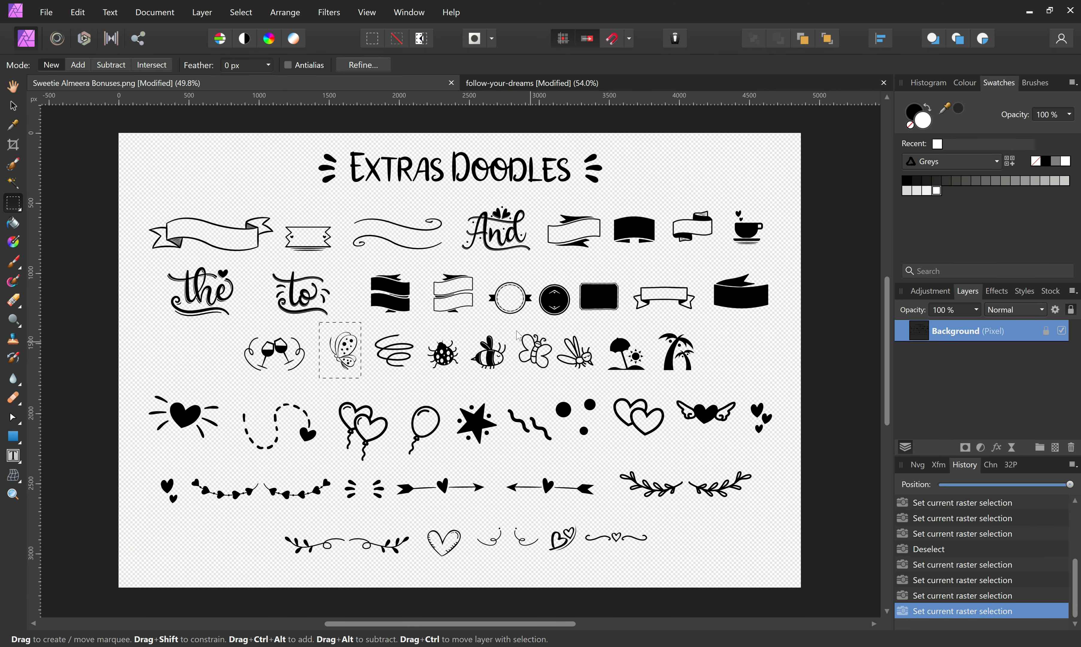
pyautogui.moveTo(511, 327); pyautogui.dragTo(546, 372)
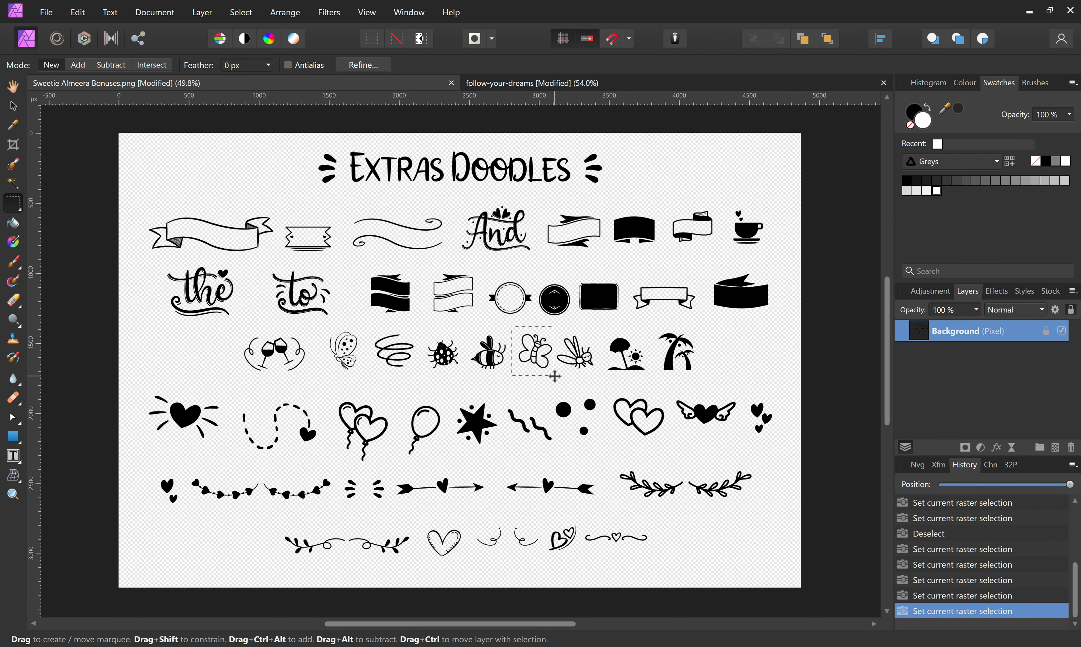
pyautogui.click(575, 79)
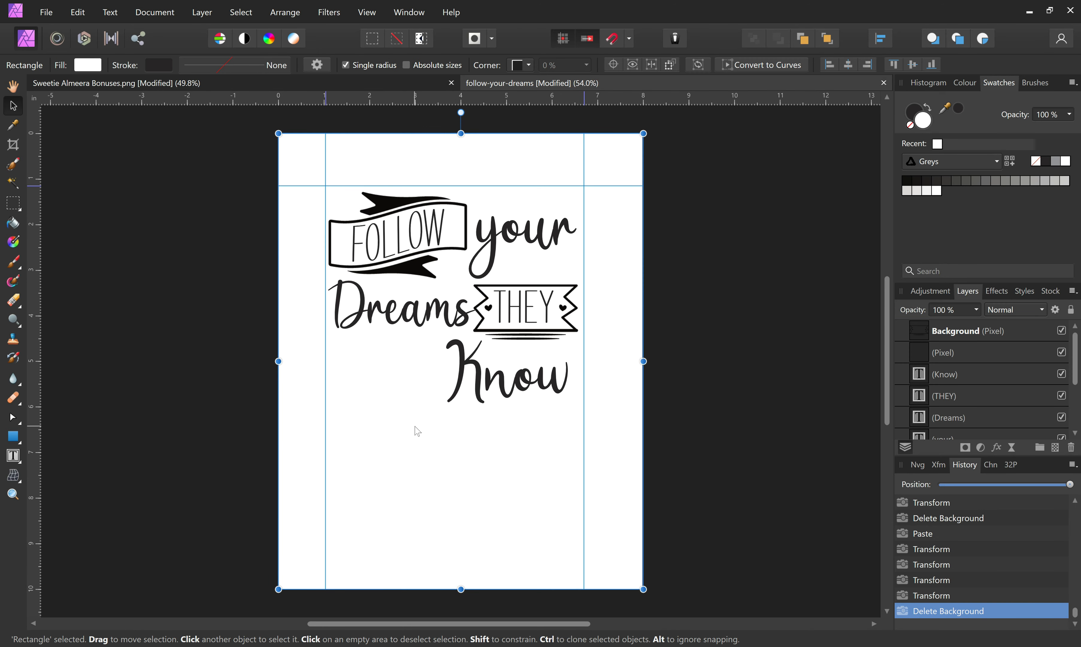
# Paste the outlined butterfly to the left of "Know" and shorten the "Dreams" text frame to about 1.5 inches high.
pyautogui.hotkey('ctrl', 'v')
pyautogui.moveTo(425, 365); pyautogui.dragTo(377, 377)
pyautogui.click(377, 375)
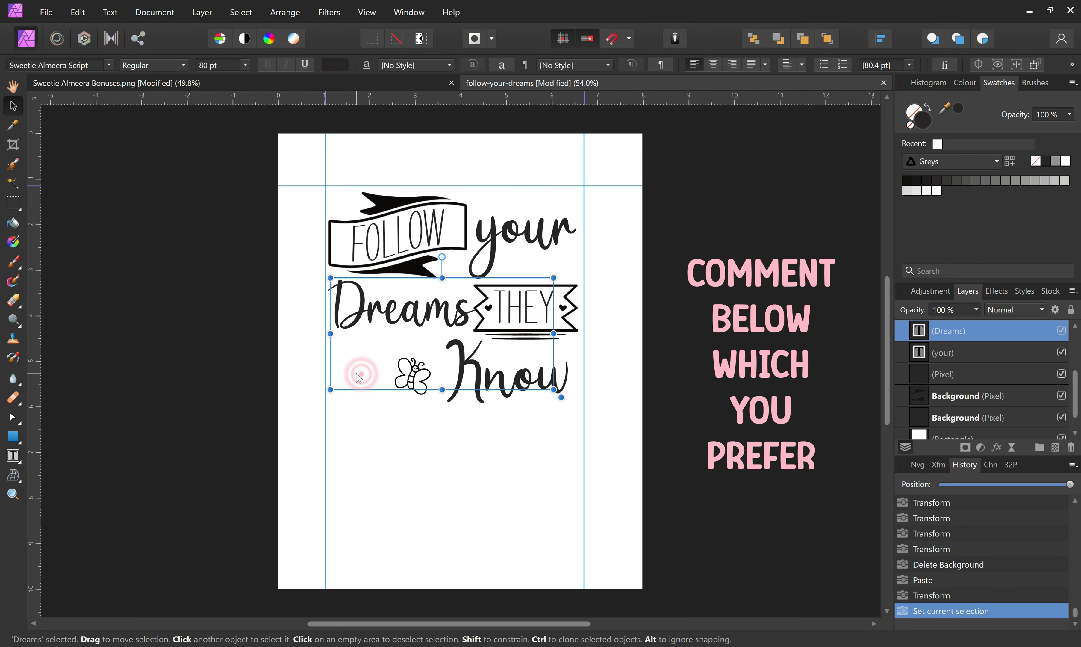
pyautogui.click(421, 397)
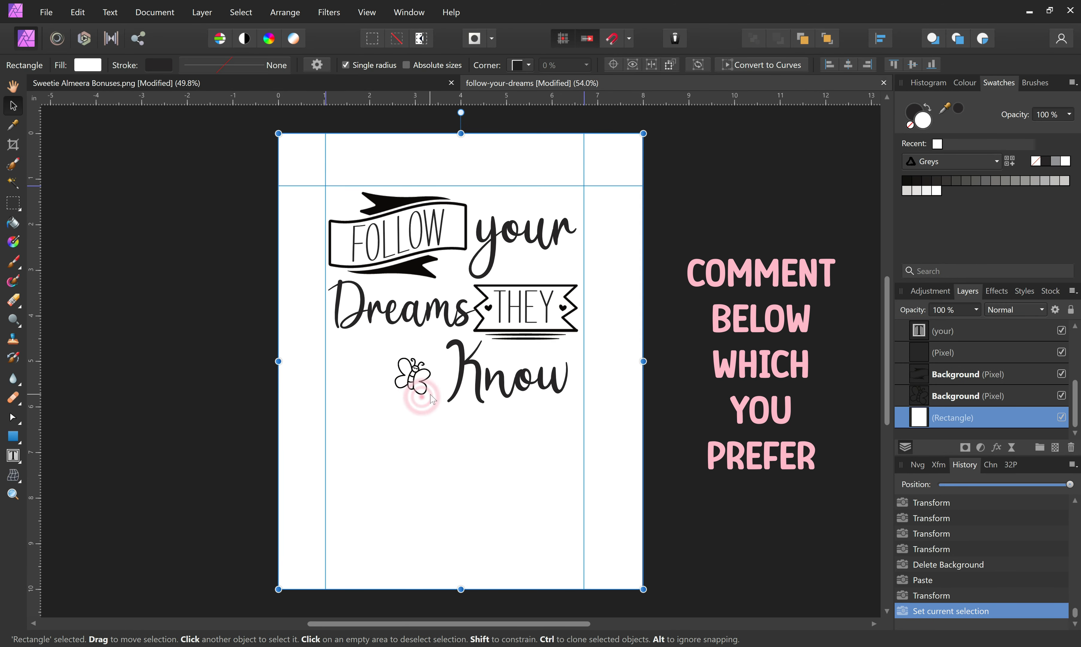
pyautogui.click(393, 337)
pyautogui.moveTo(441, 391); pyautogui.dragTo(446, 340)
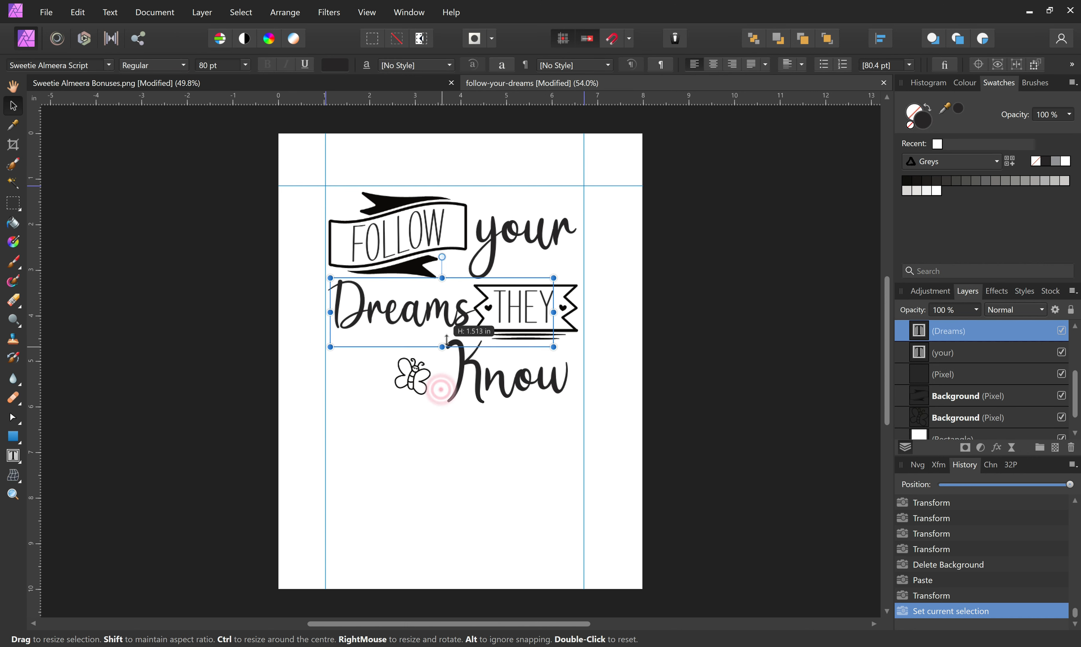
# Enlarge the outlined butterfly to about 1.4 by 1.5 inches and position it below "Dreams", beside "Know".
pyautogui.click(423, 377)
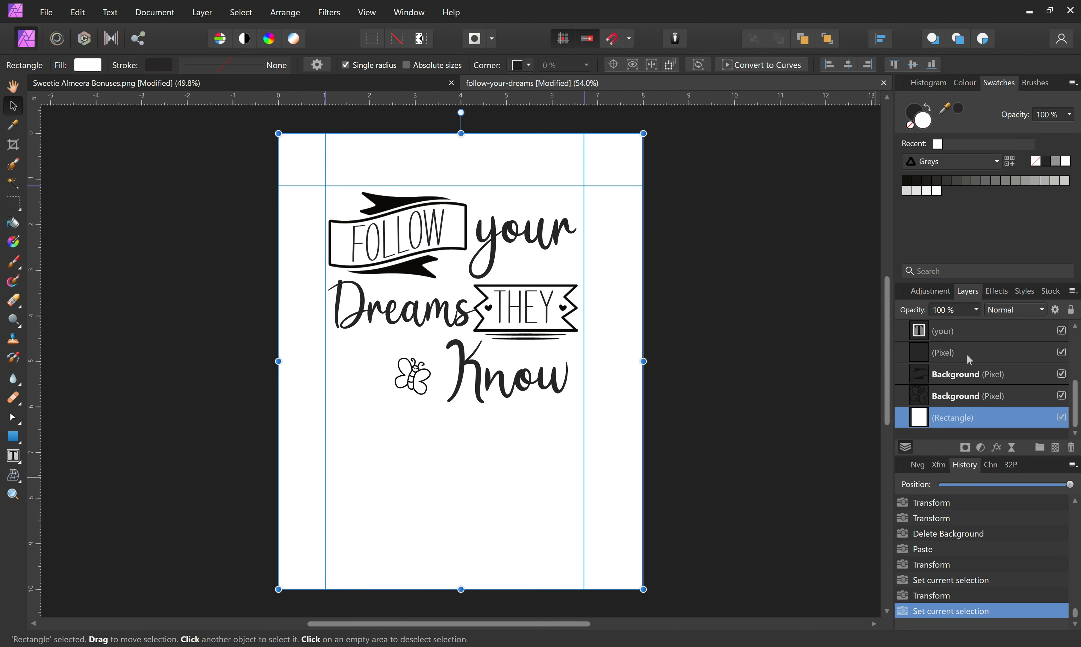
pyautogui.click(955, 398)
pyautogui.moveTo(395, 398); pyautogui.dragTo(350, 404)
pyautogui.moveTo(398, 377); pyautogui.dragTo(407, 375)
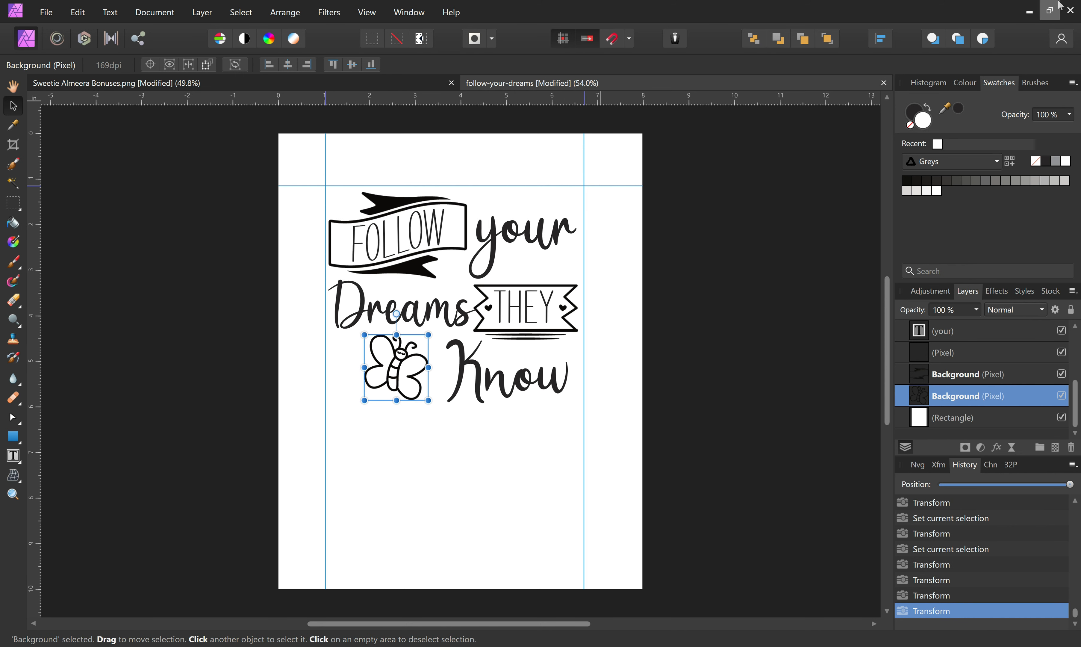
# Flip the butterfly horizontally and shift both it and the word "Know" slightly to the left.
pyautogui.click(191, 13)
pyautogui.click(190, 12)
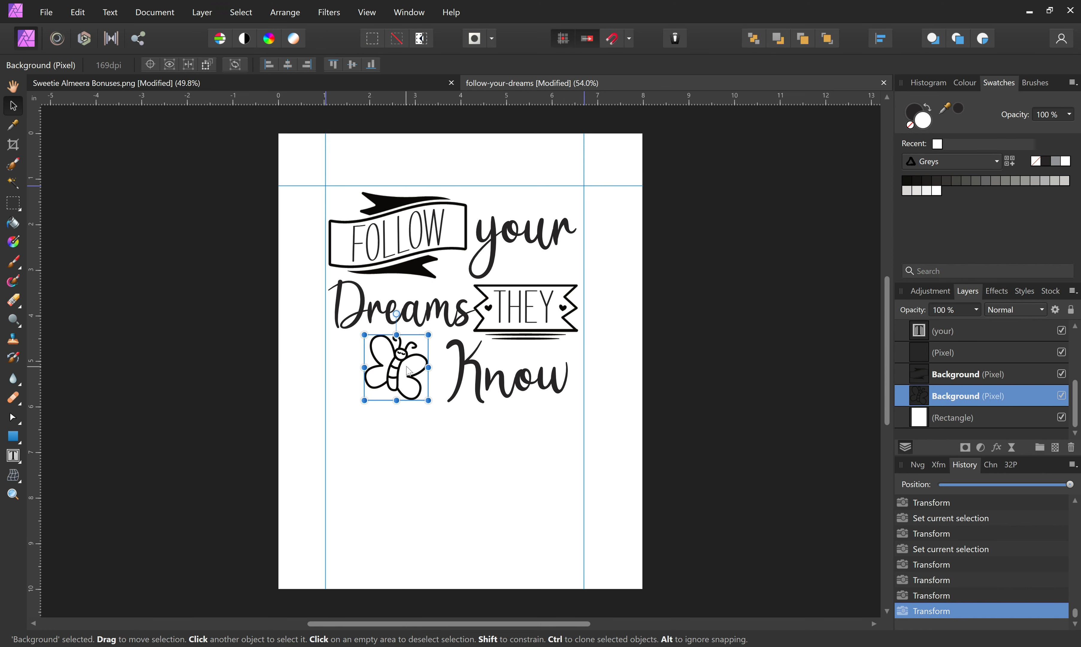
pyautogui.rightClick(395, 368)
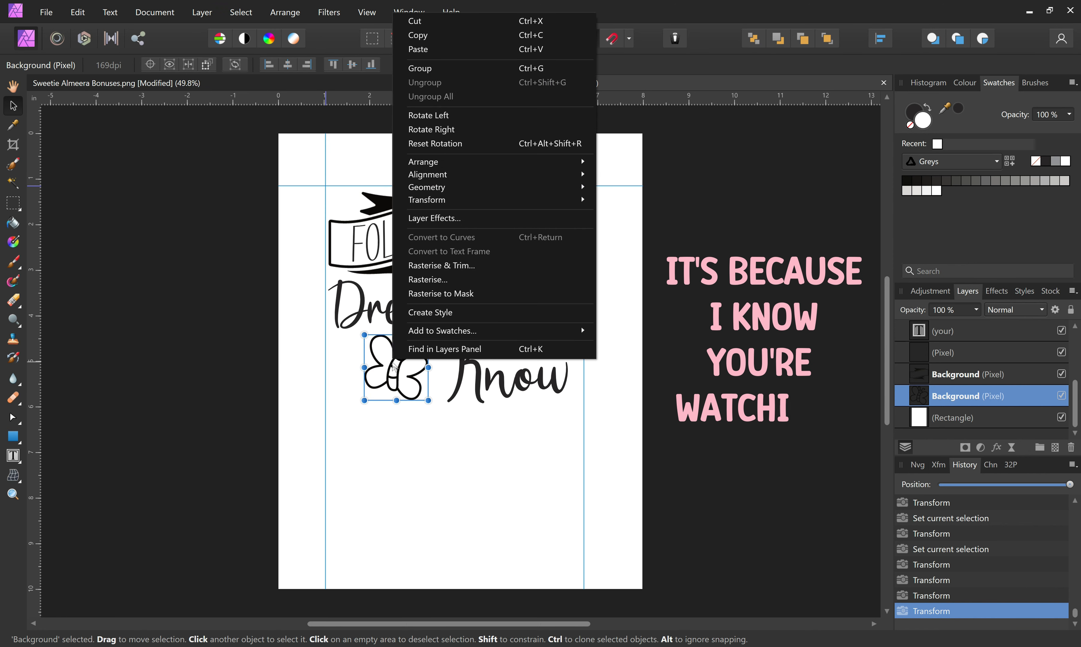
pyautogui.moveTo(452, 167)
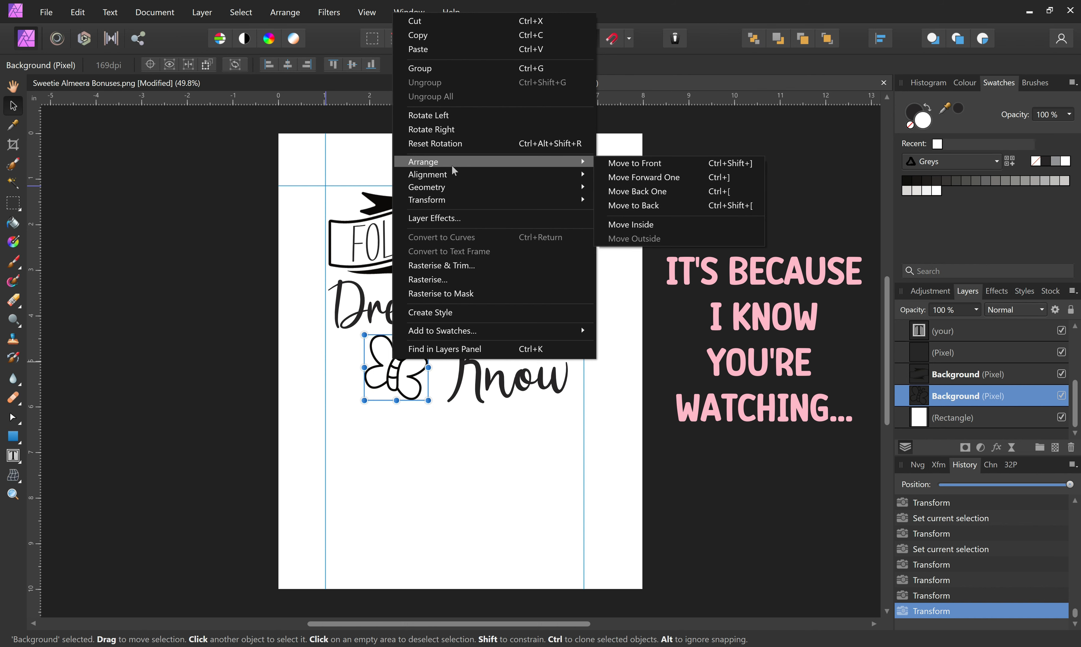
pyautogui.moveTo(446, 193)
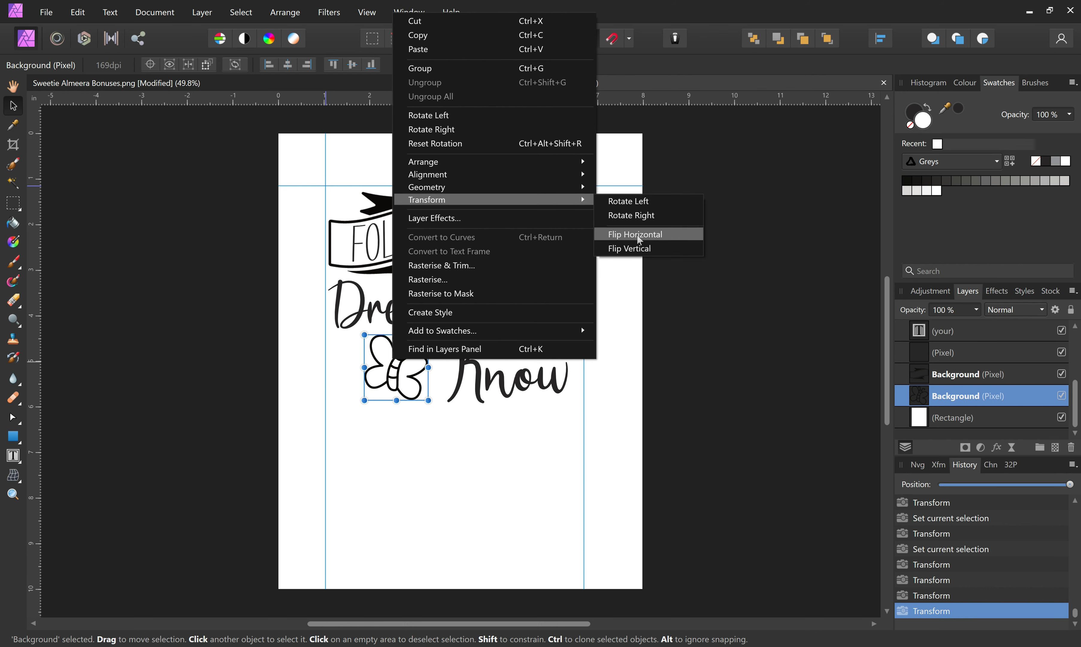
pyautogui.click(639, 237)
pyautogui.moveTo(397, 373); pyautogui.dragTo(390, 375)
pyautogui.moveTo(495, 373); pyautogui.dragTo(487, 370)
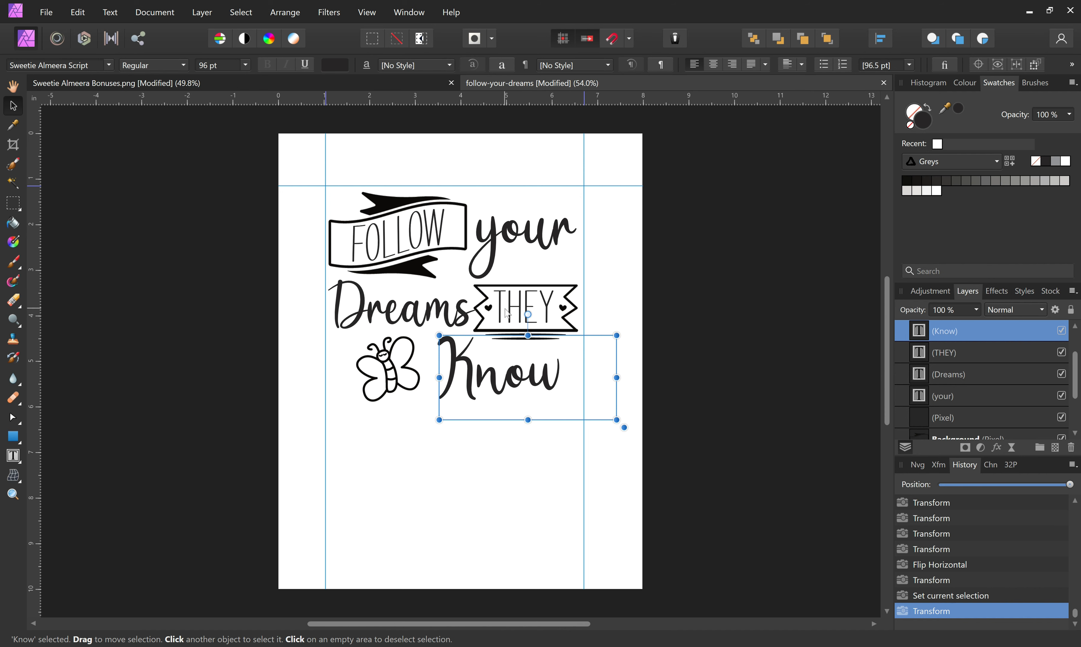
# Copy the decorative "the" lettering from the Extras Doodles sheet and return to the follow-your-dreams document.
pyautogui.click(213, 82)
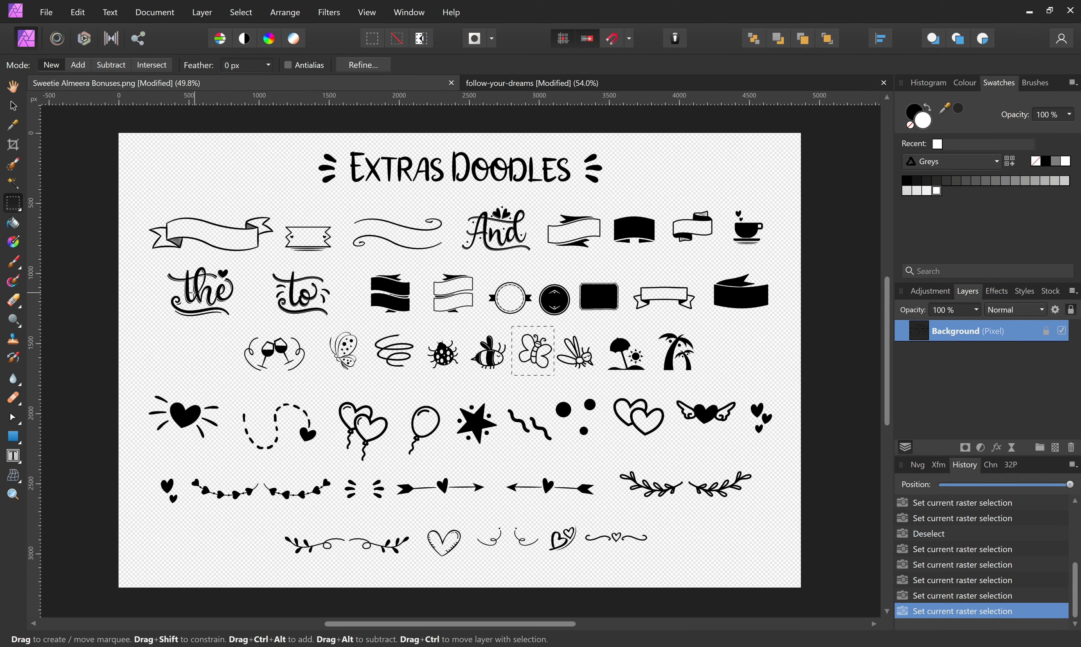
pyautogui.moveTo(154, 260); pyautogui.dragTo(241, 326)
pyautogui.hotkey('ctrl', 'c')
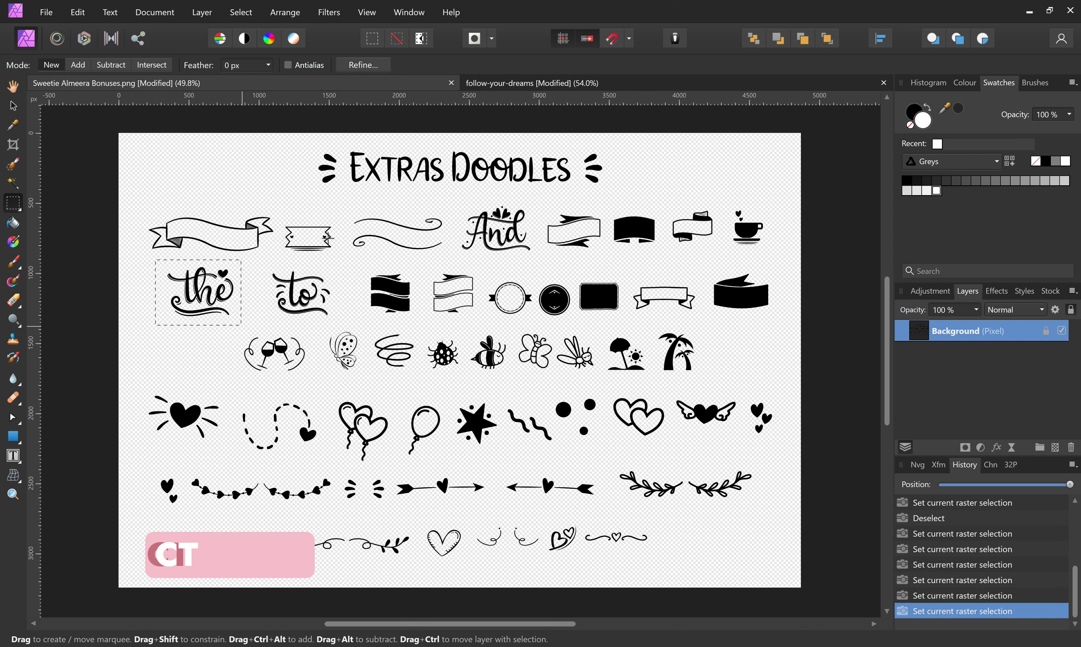
pyautogui.click(524, 86)
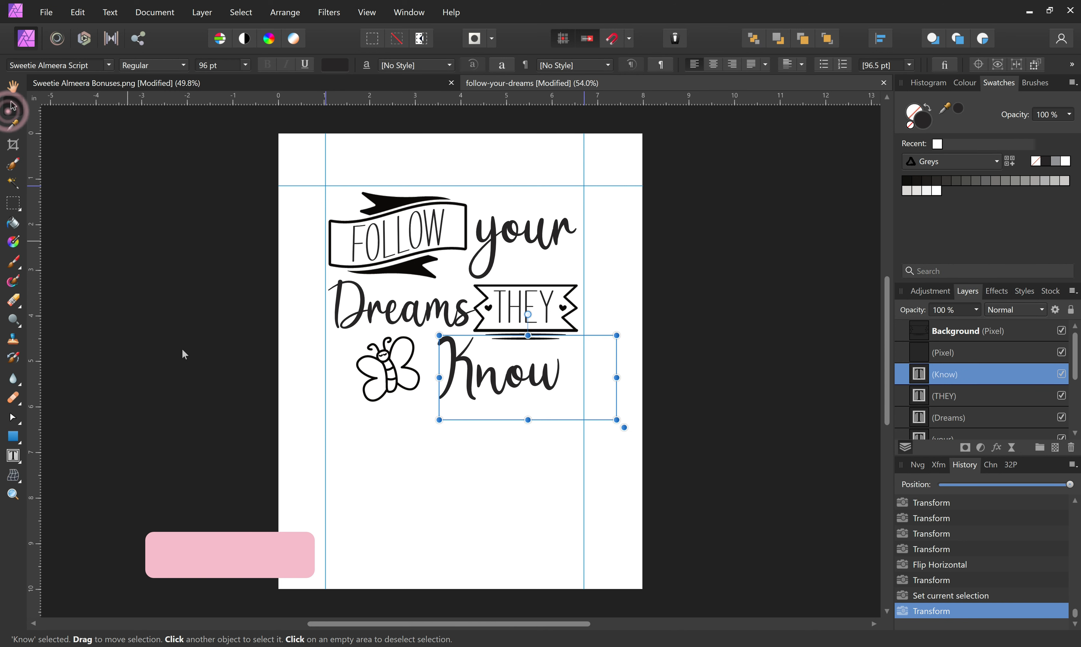
# Paste the decorative "the" above all layers and place it under the butterfly at about 2.1 by 1.5 inches.
pyautogui.click(164, 281)
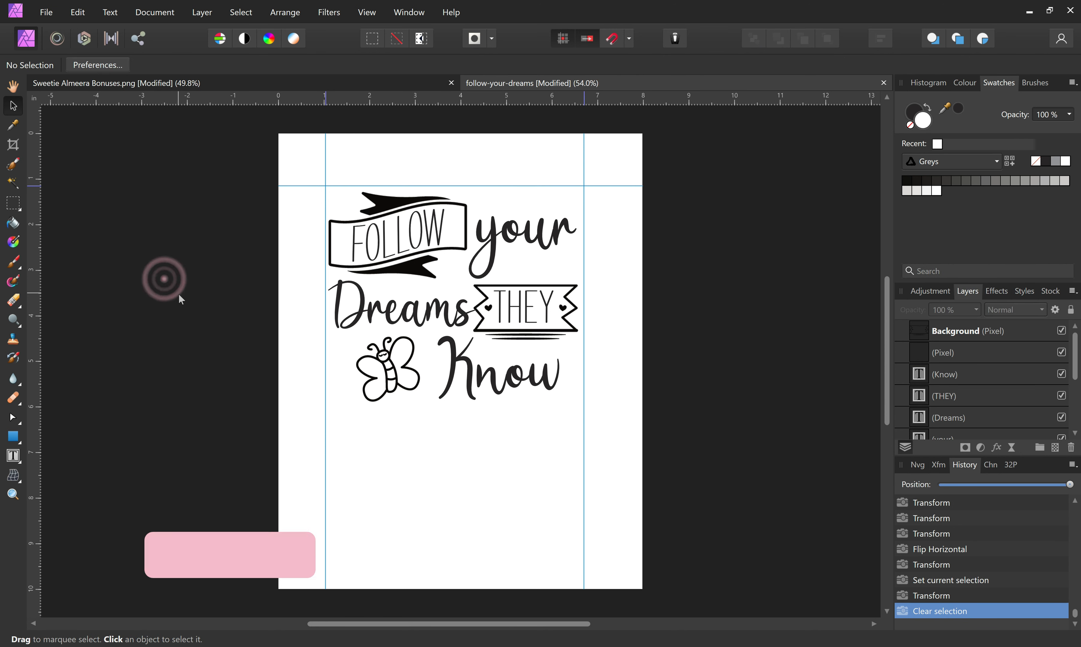
pyautogui.hotkey('ctrl', 'v')
pyautogui.moveTo(390, 313); pyautogui.dragTo(411, 426)
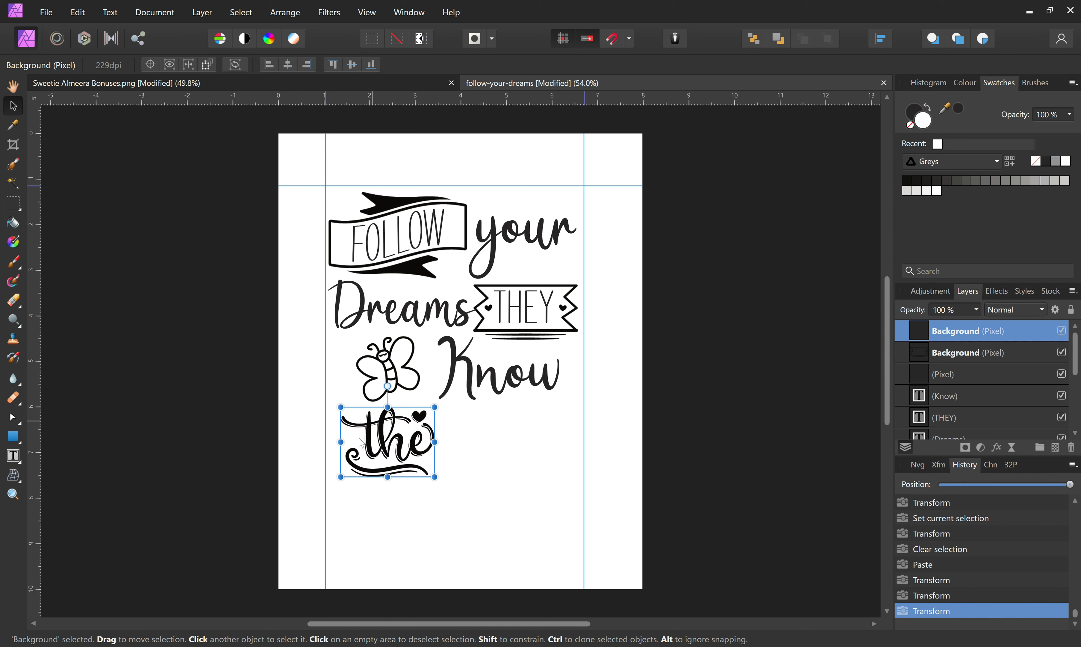
pyautogui.moveTo(405, 412); pyautogui.dragTo(394, 426)
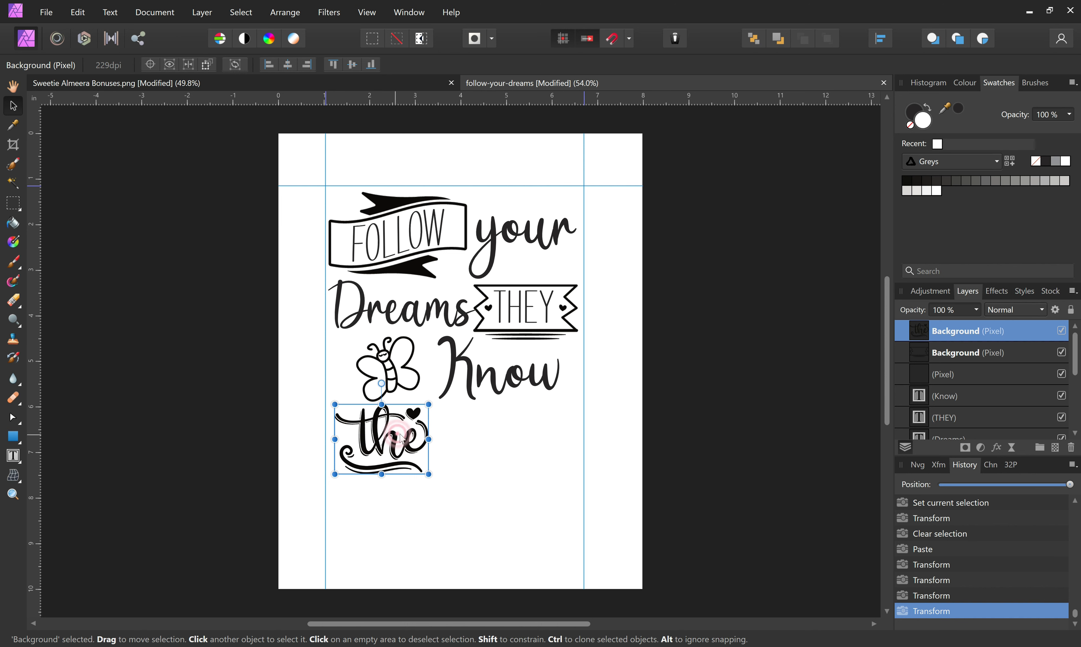
pyautogui.moveTo(398, 441); pyautogui.dragTo(403, 439)
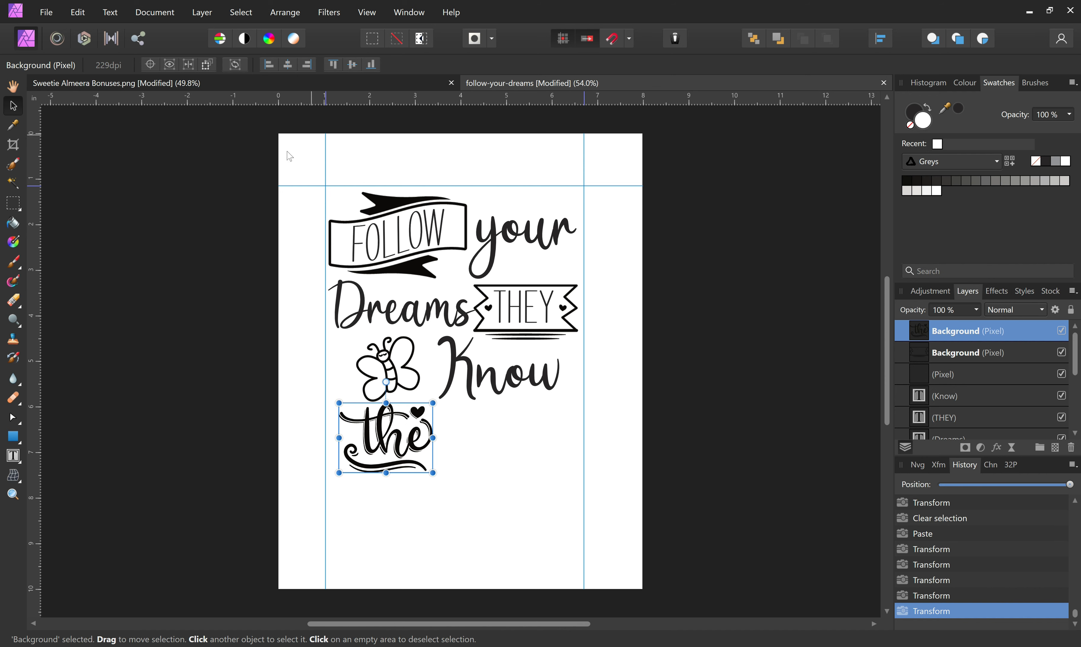
# Draw a text frame about 3.1 by 2.3 inches to the lower right of "the" and enter the letter "u".
pyautogui.click(250, 83)
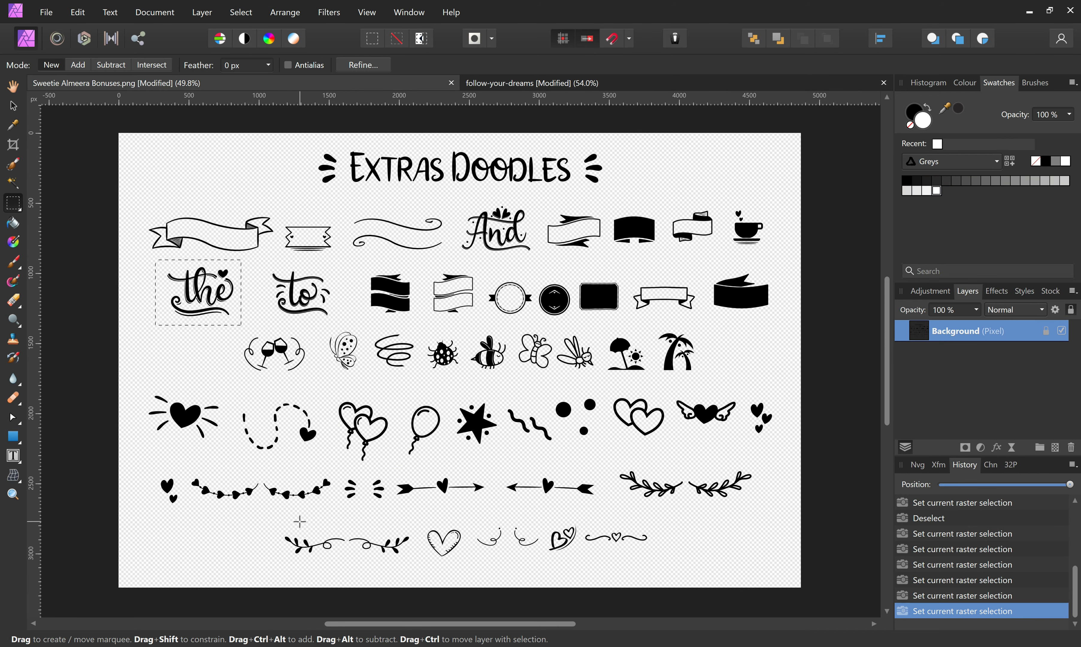
pyautogui.click(532, 83)
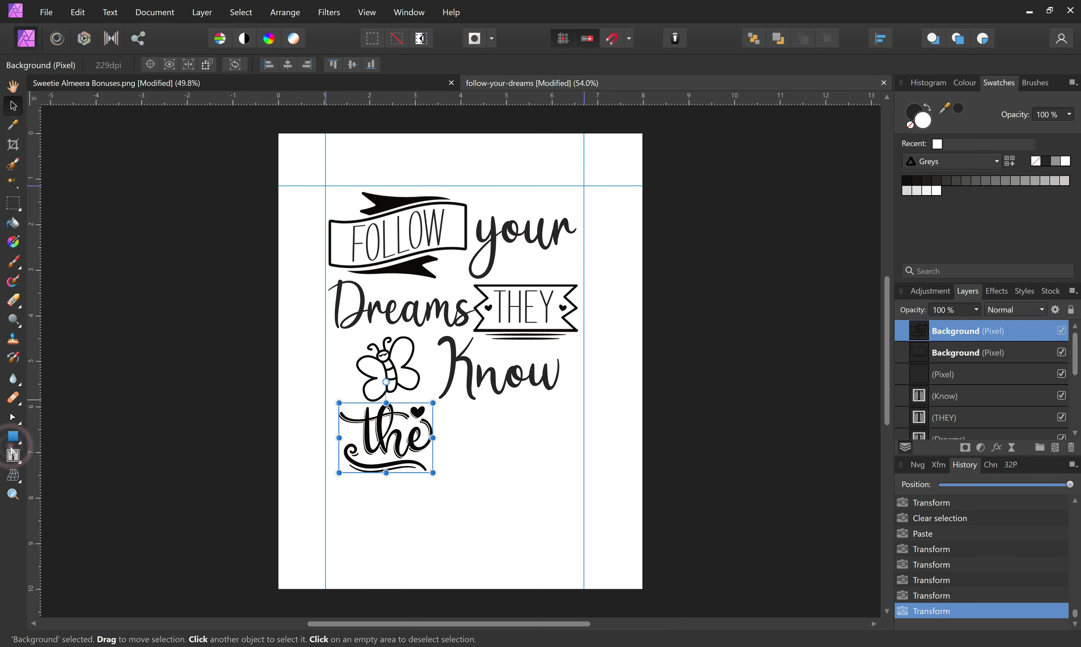
pyautogui.click(13, 456)
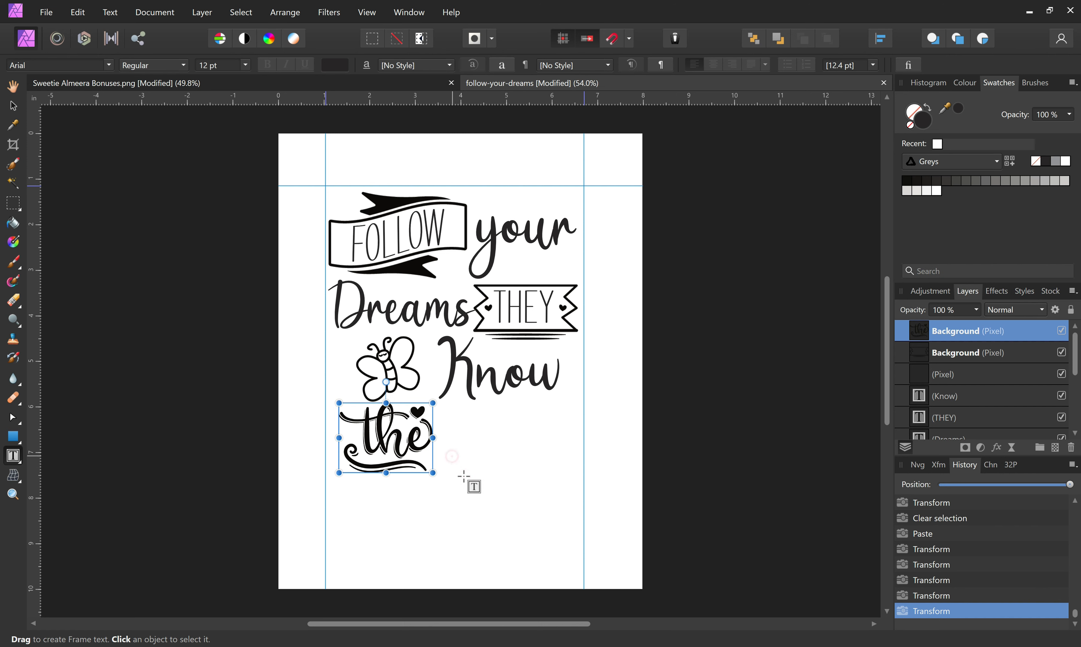
pyautogui.moveTo(453, 455); pyautogui.dragTo(596, 559)
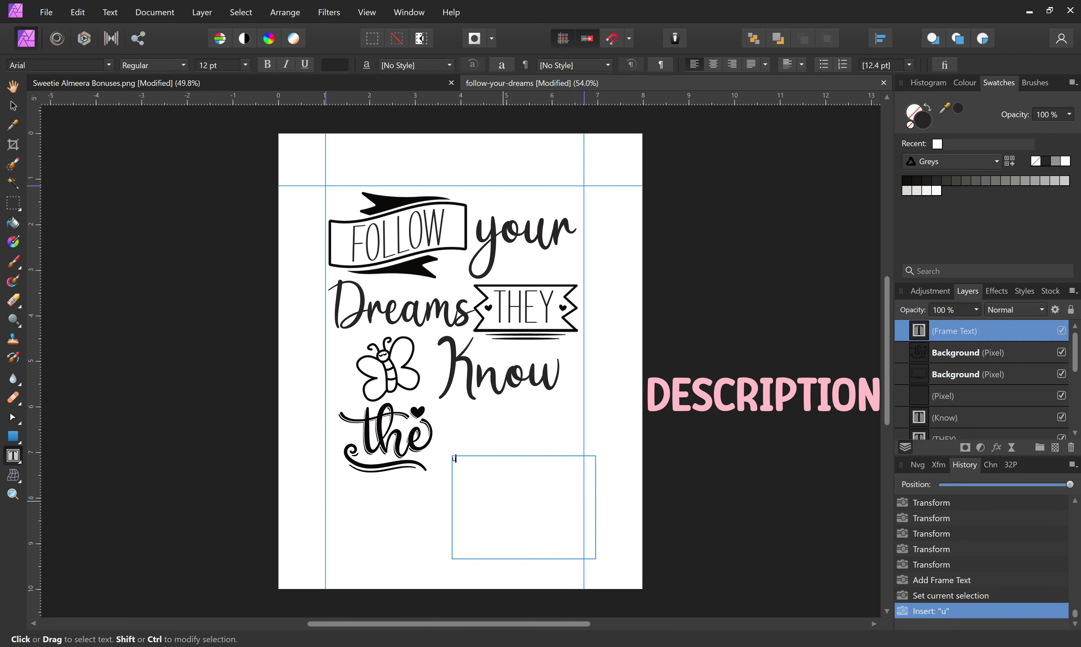
pyautogui.write('u')
pyautogui.press('Escape')
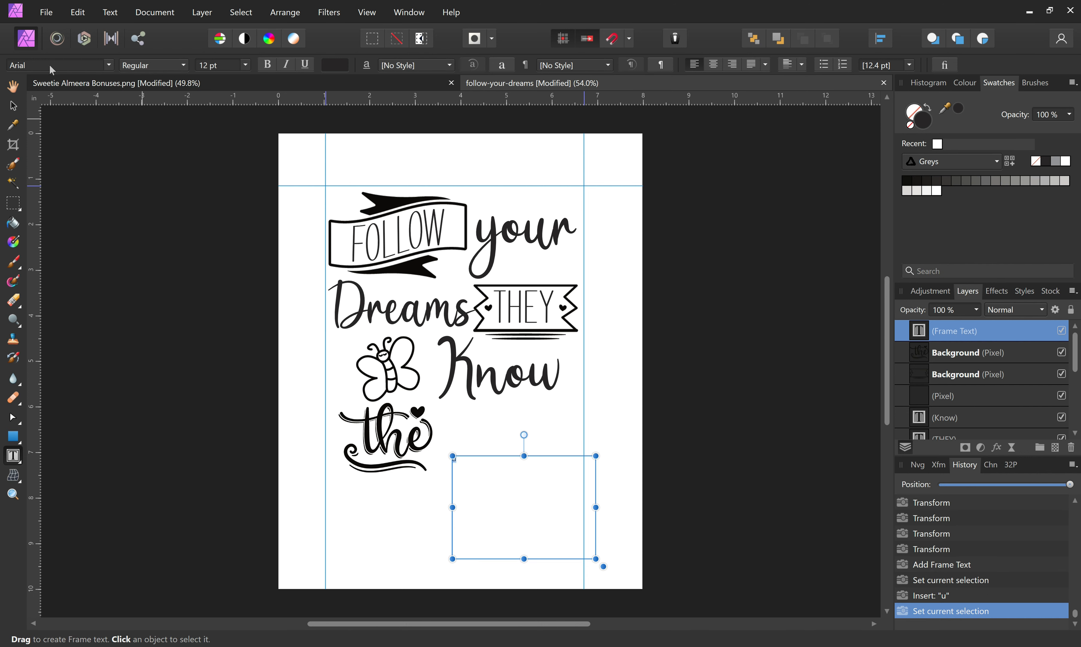
# Set the "u" in Use Your Words Arrows at 96 pt and move its frame up beside "the".
pyautogui.click(109, 65)
pyautogui.click(225, 82)
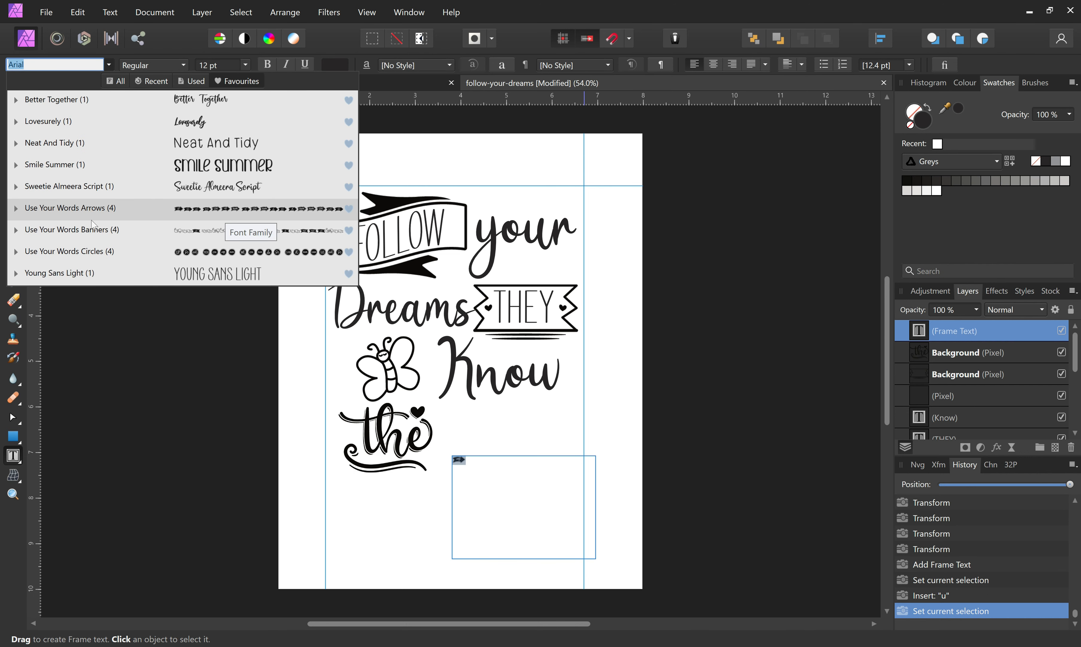
pyautogui.click(225, 212)
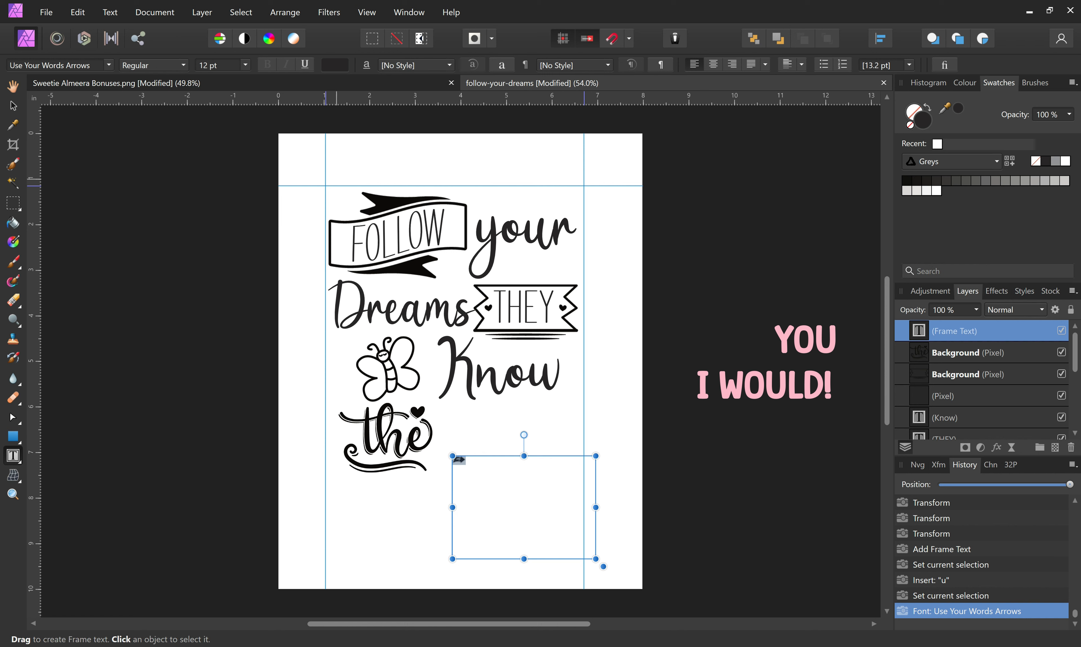
pyautogui.click(246, 65)
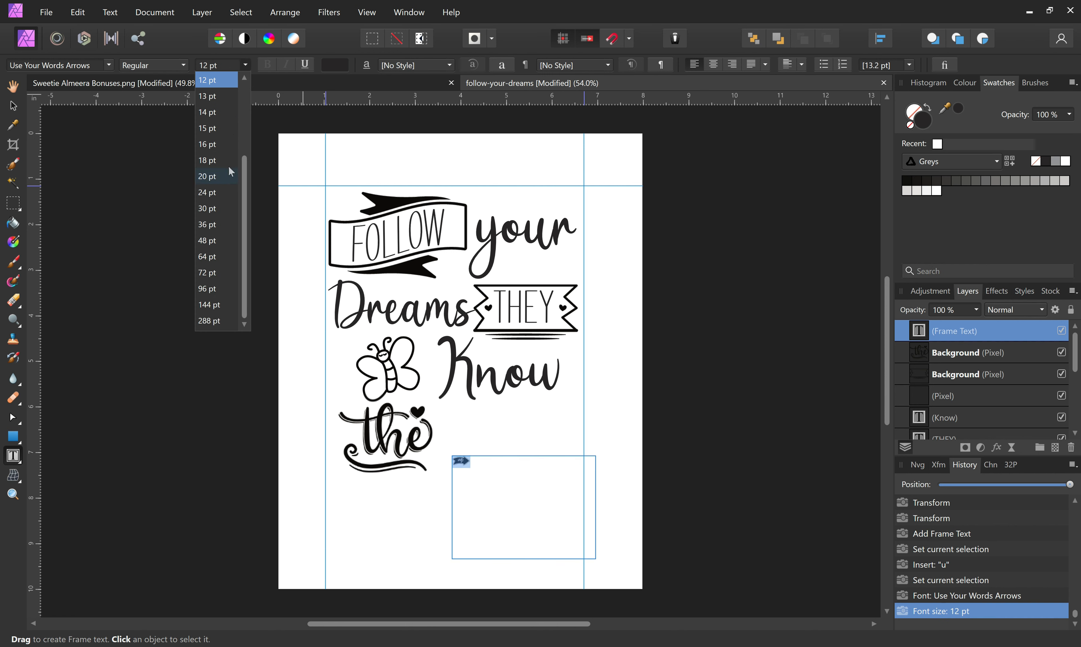
pyautogui.click(212, 290)
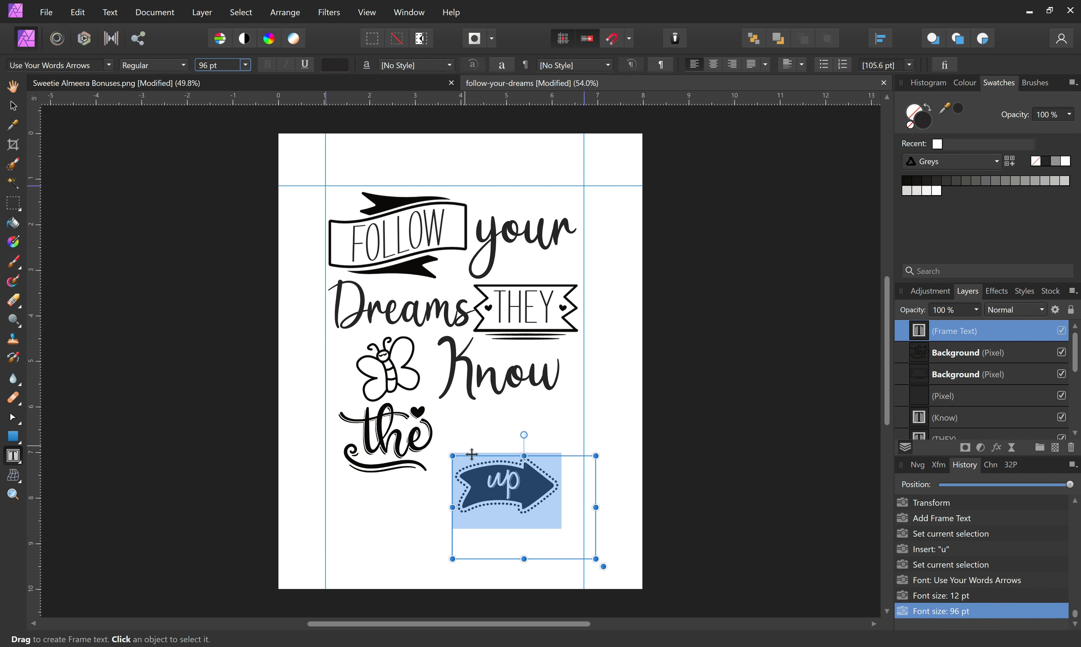
pyautogui.moveTo(484, 455); pyautogui.dragTo(478, 407)
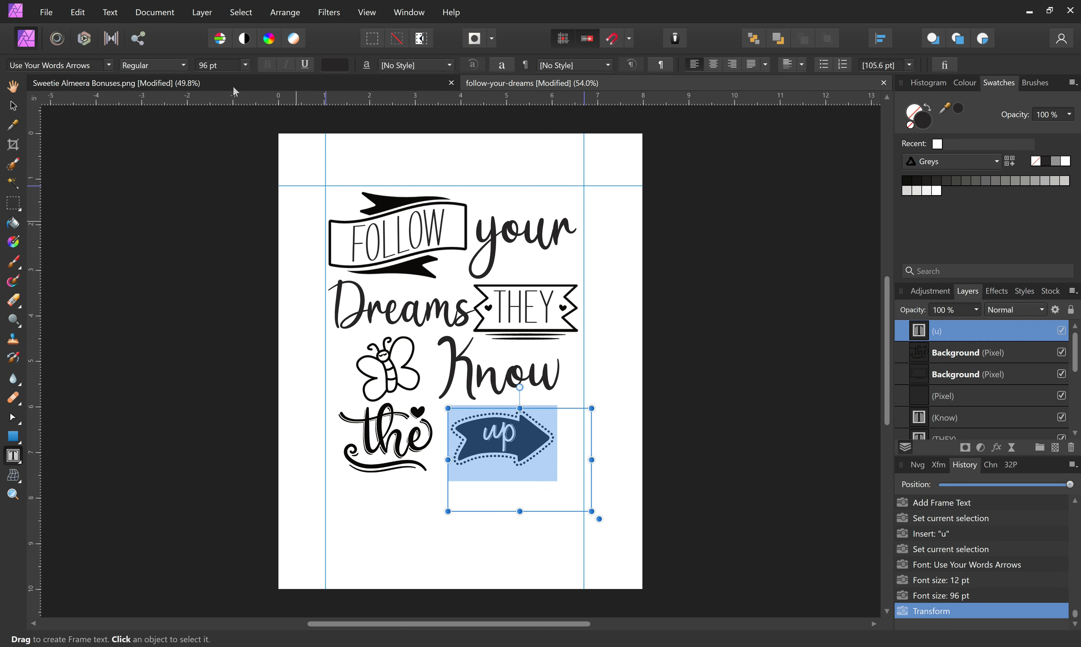
# Try the "up" arrow at font sizes of 100 pt and 110 pt.
pyautogui.click(246, 66)
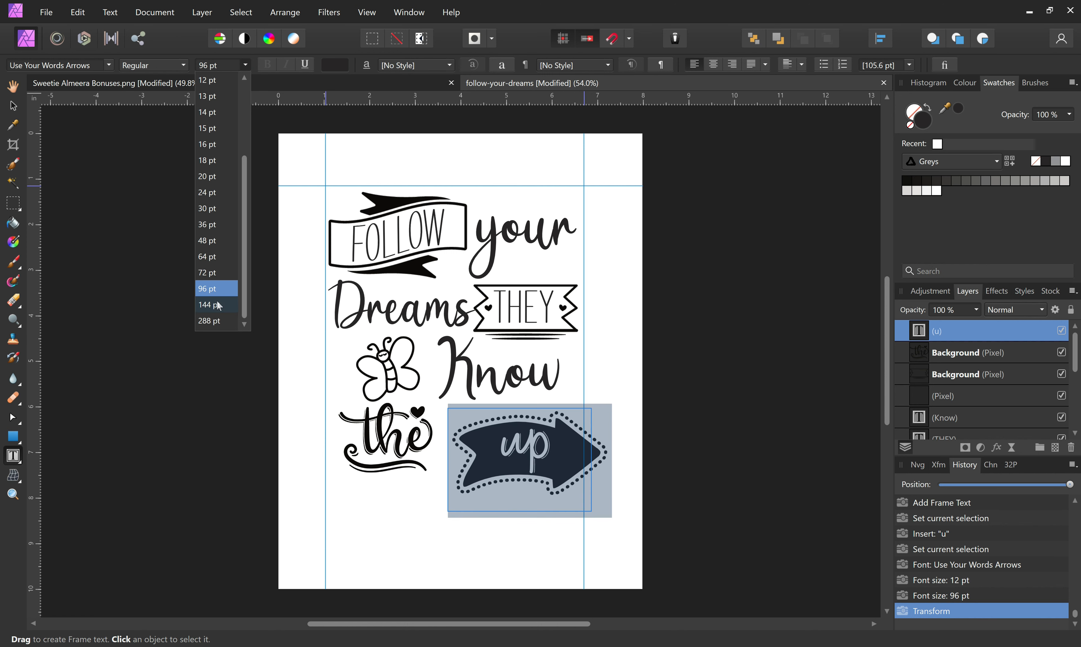
pyautogui.click(217, 287)
pyautogui.click(217, 65)
pyautogui.write('100')
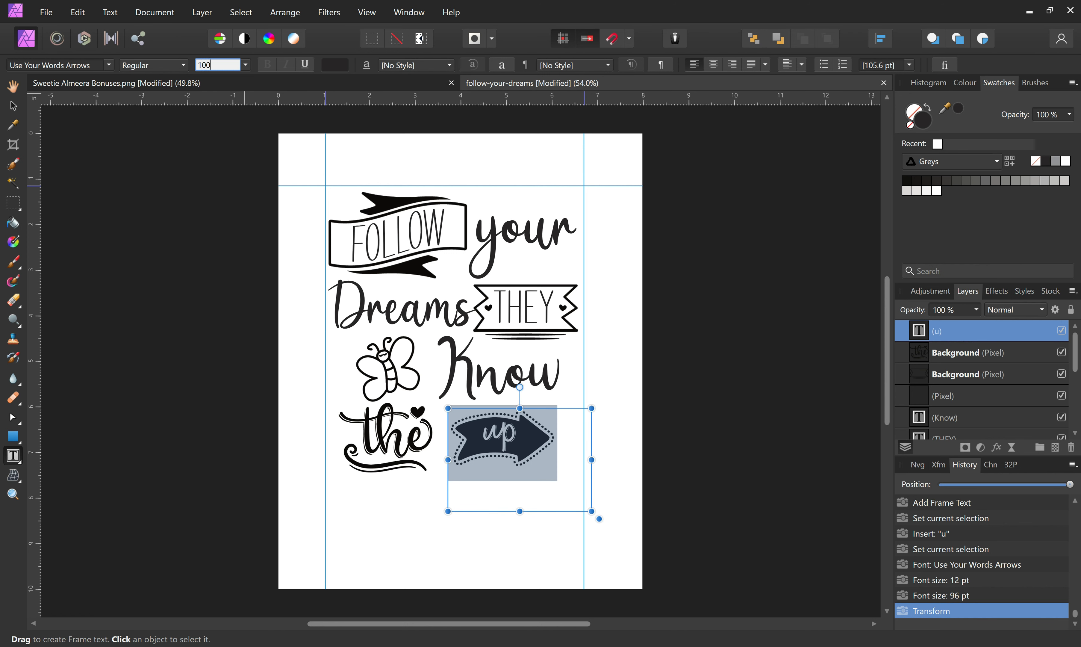
pyautogui.press('Return')
pyautogui.click(217, 65)
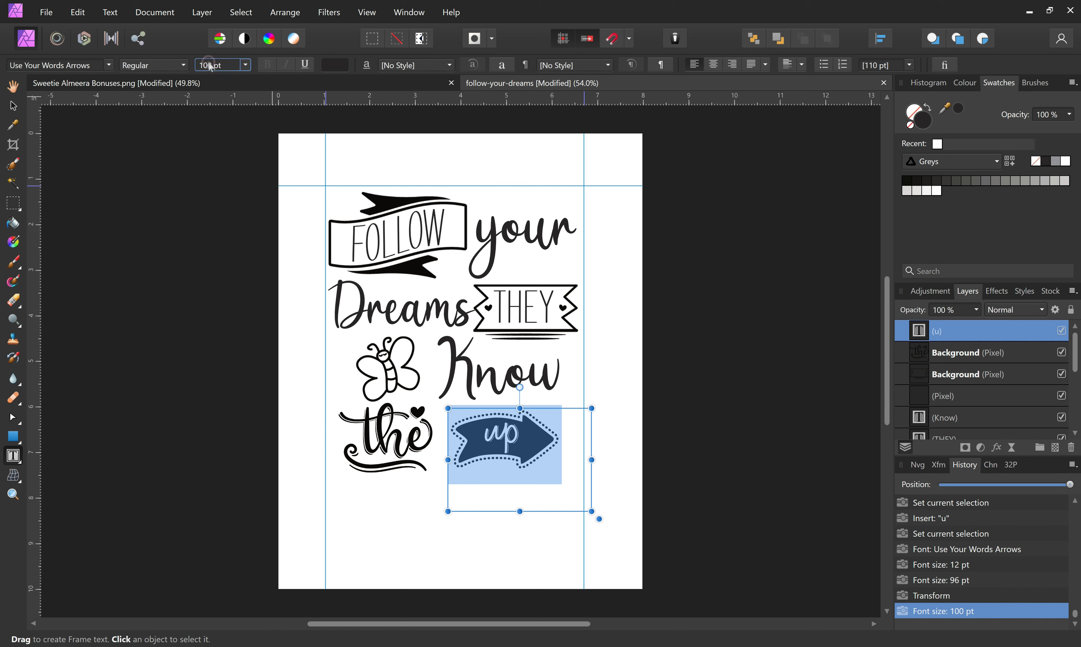
pyautogui.write('110')
pyautogui.press('Return')
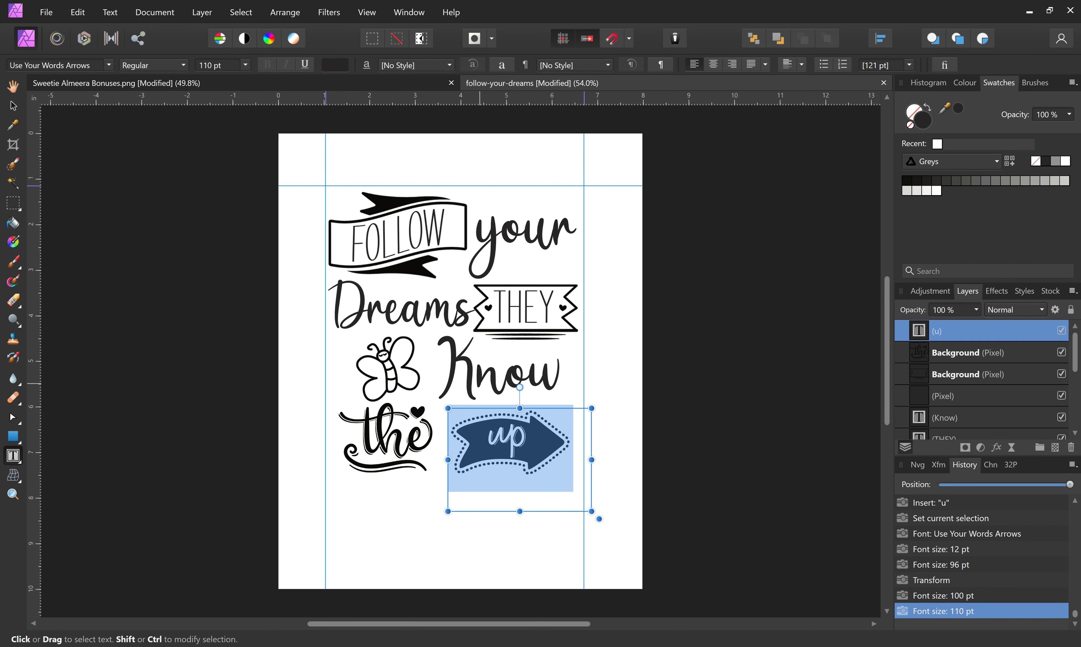
# Nudge the "up" arrow's frame slightly up and left, and set its font size to 115 pt.
pyautogui.moveTo(491, 405); pyautogui.dragTo(487, 401)
pyautogui.click(218, 65)
pyautogui.write('115')
pyautogui.press('Return')
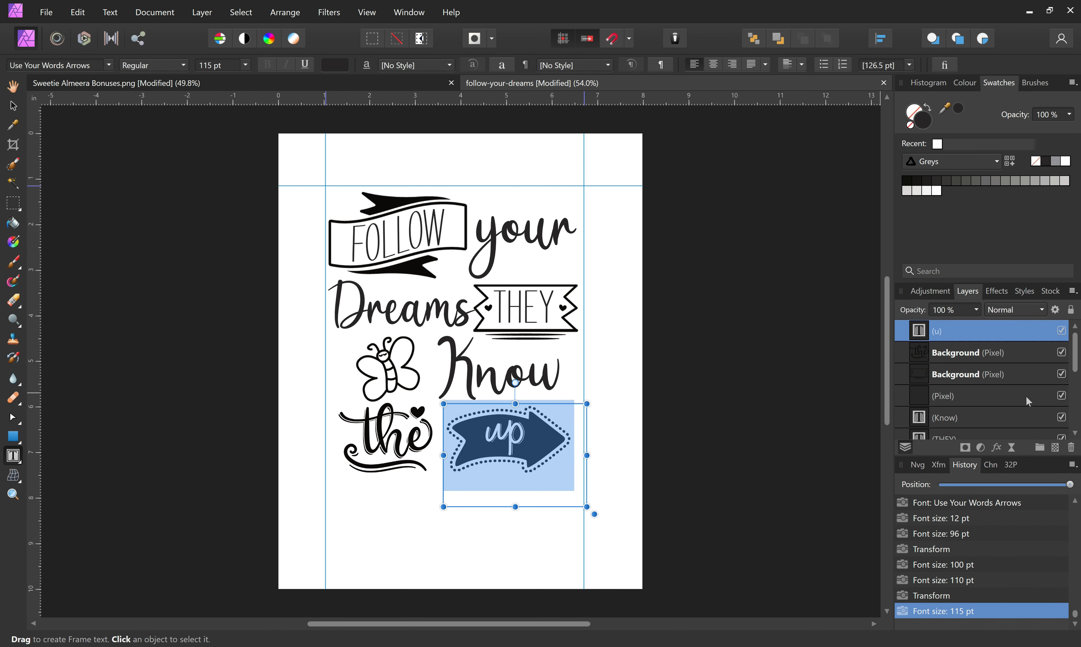
# Add a pixel layer above the "up" arrow and choose the 32 px basic round brush for painting.
pyautogui.click(1055, 447)
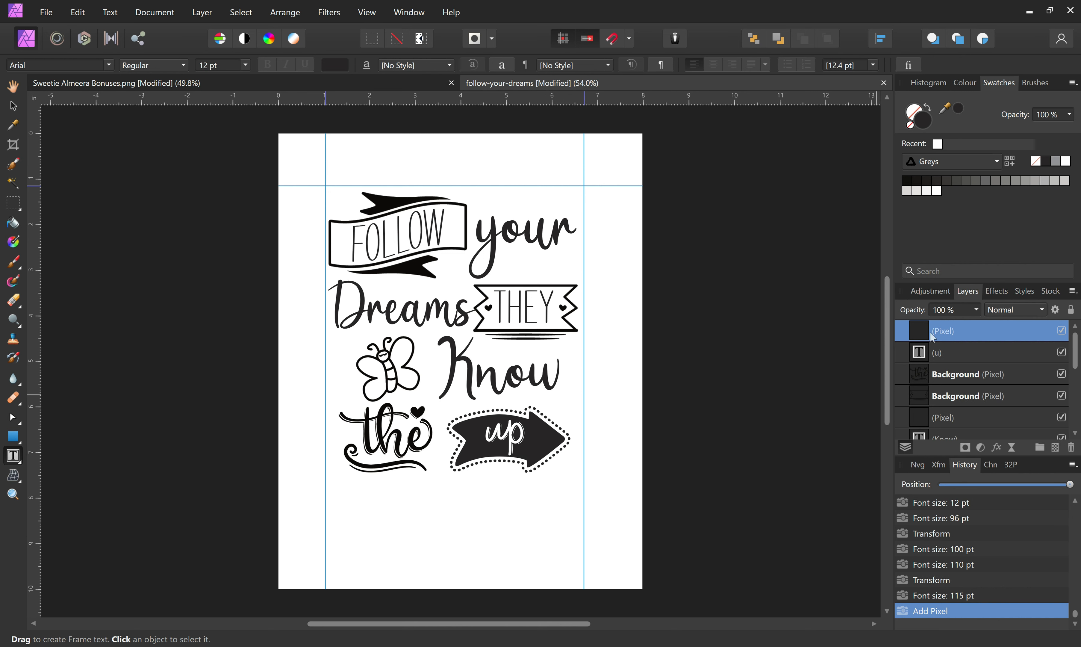
pyautogui.click(13, 262)
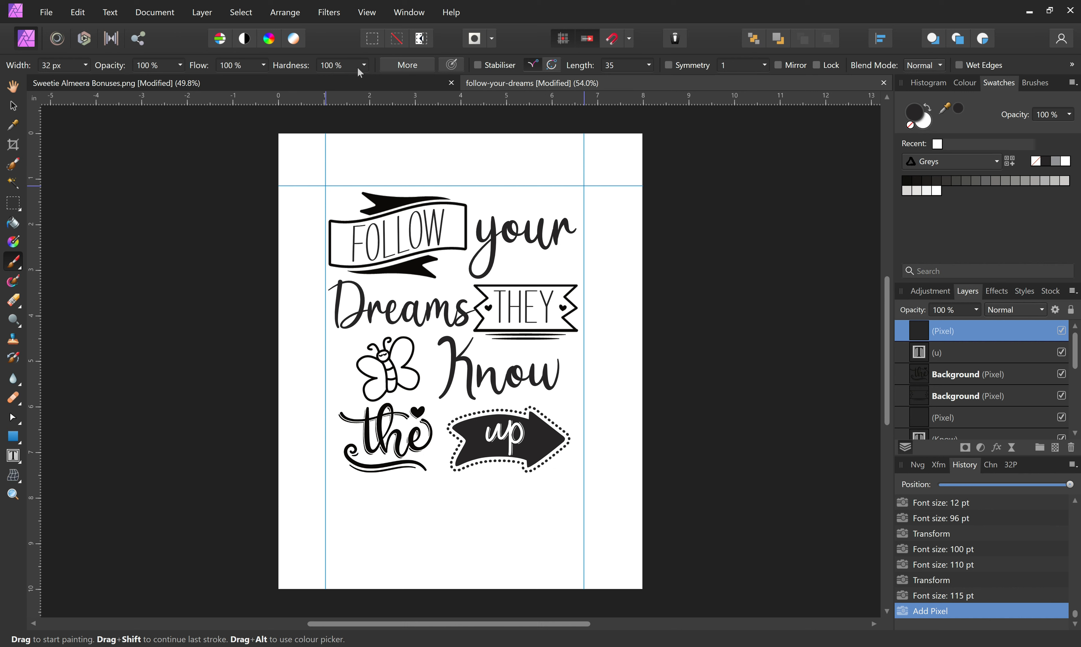
pyautogui.click(1035, 83)
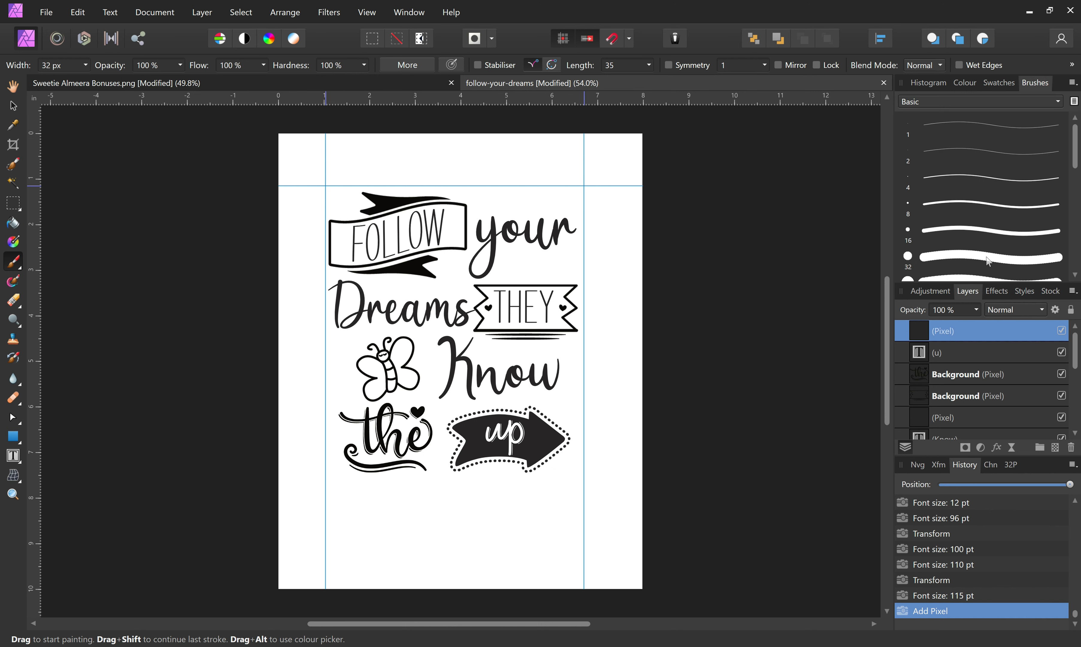
pyautogui.click(935, 255)
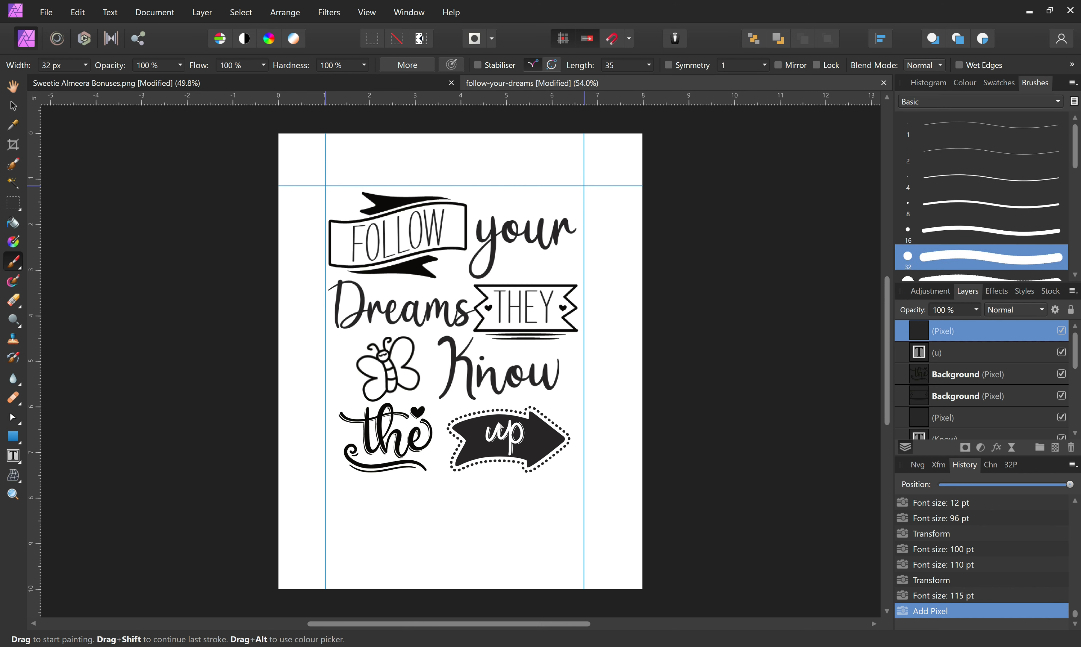
# Paint over the white "up" lettering in the arrow's dark colour, leaving a plain solid arrow.
pyautogui.hotkey('ctrl', '+')
pyautogui.hotkey('ctrl', '+')
pyautogui.hotkey('ctrl', '+')
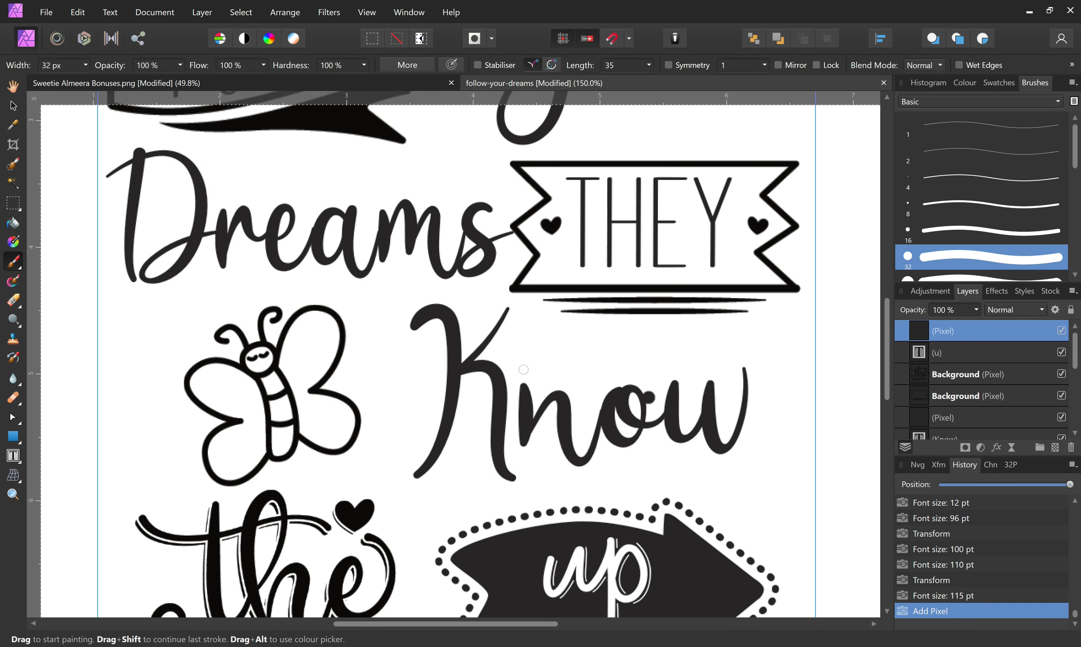
pyautogui.scroll(-4, 524, 370)
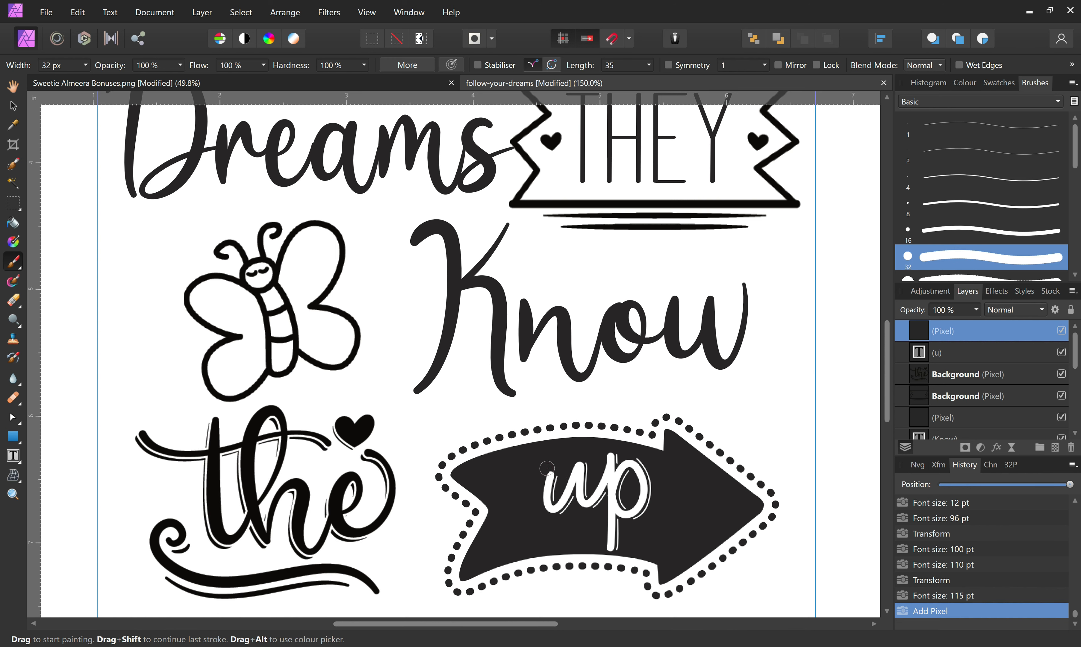
pyautogui.moveTo(547, 468)
pyautogui.mouseDown()
pyautogui.moveTo(541, 496)
pyautogui.moveTo(551, 472)
pyautogui.mouseUp()
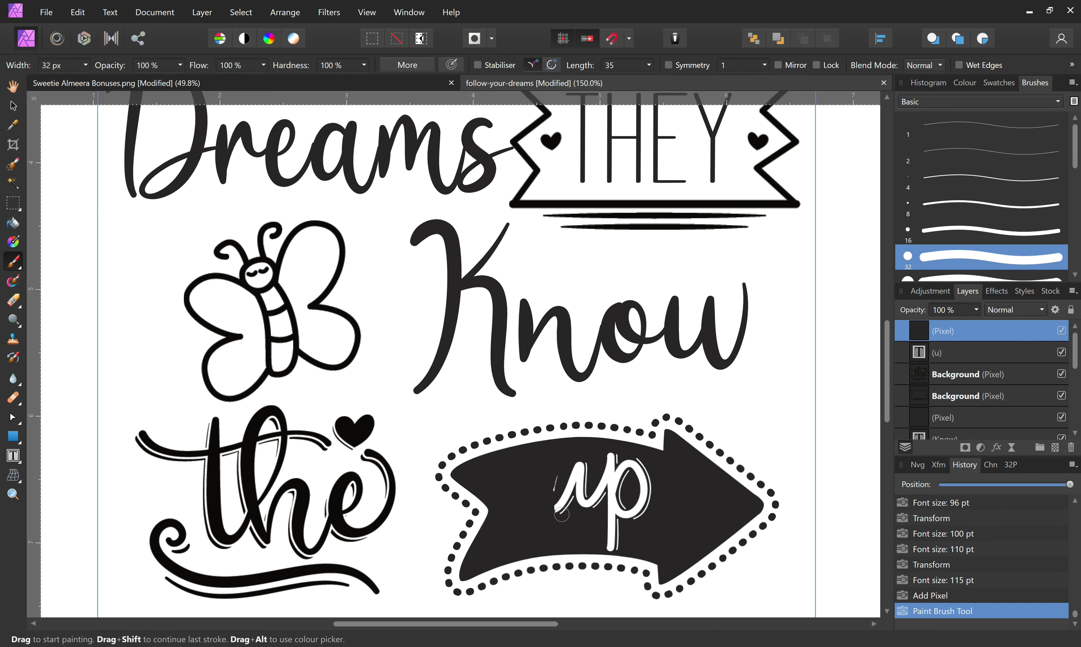
pyautogui.moveTo(561, 514)
pyautogui.mouseDown()
pyautogui.moveTo(571, 494)
pyautogui.moveTo(561, 507)
pyautogui.moveTo(559, 491)
pyautogui.moveTo(554, 515)
pyautogui.moveTo(556, 477)
pyautogui.moveTo(582, 459)
pyautogui.moveTo(572, 478)
pyautogui.moveTo(585, 467)
pyautogui.moveTo(577, 504)
pyautogui.moveTo(592, 504)
pyautogui.moveTo(596, 487)
pyautogui.moveTo(584, 498)
pyautogui.moveTo(614, 451)
pyautogui.moveTo(611, 467)
pyautogui.moveTo(642, 464)
pyautogui.moveTo(650, 494)
pyautogui.moveTo(608, 546)
pyautogui.moveTo(623, 530)
pyautogui.moveTo(622, 505)
pyautogui.moveTo(609, 535)
pyautogui.moveTo(607, 477)
pyautogui.moveTo(598, 516)
pyautogui.moveTo(618, 467)
pyautogui.moveTo(615, 502)
pyautogui.moveTo(624, 476)
pyautogui.moveTo(638, 474)
pyautogui.moveTo(624, 519)
pyautogui.mouseUp()
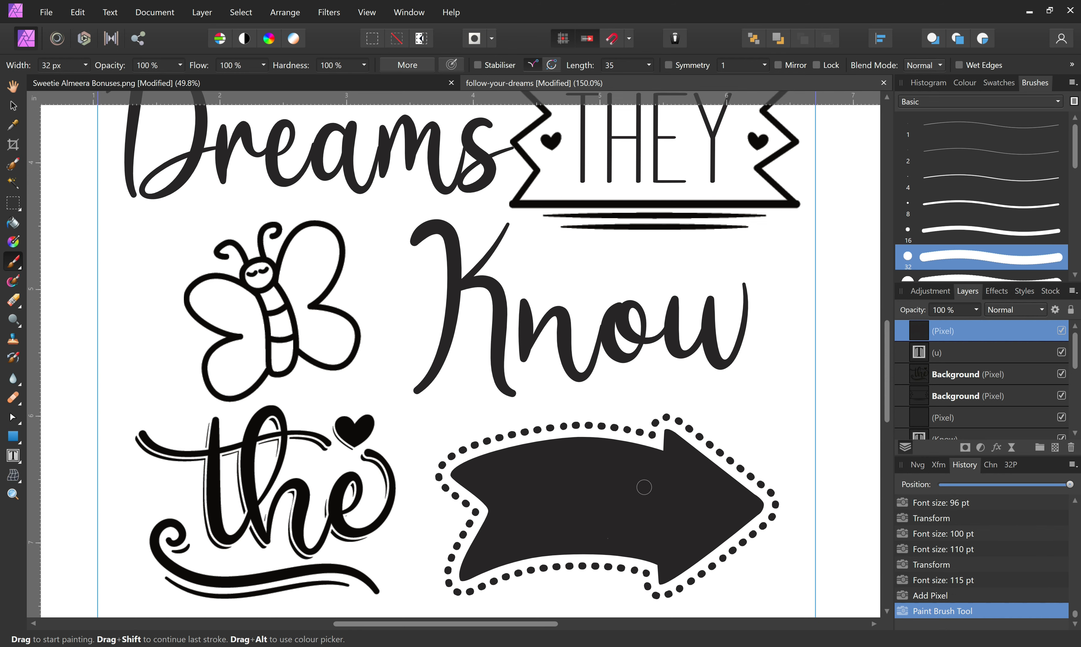
pyautogui.hotkey('ctrl', '-')
pyautogui.hotkey('ctrl', '-')
pyautogui.hotkey('ctrl', '-')
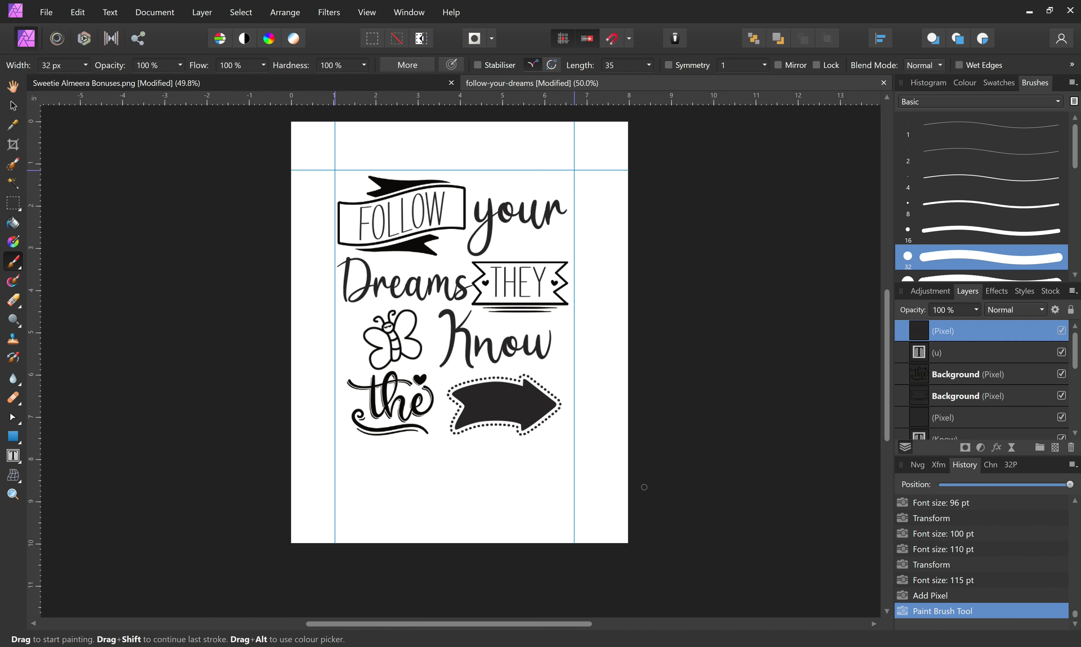
# Draw a text frame about 3.6 by 1.6 inches below the arrow and enter "WAY".
pyautogui.click(13, 456)
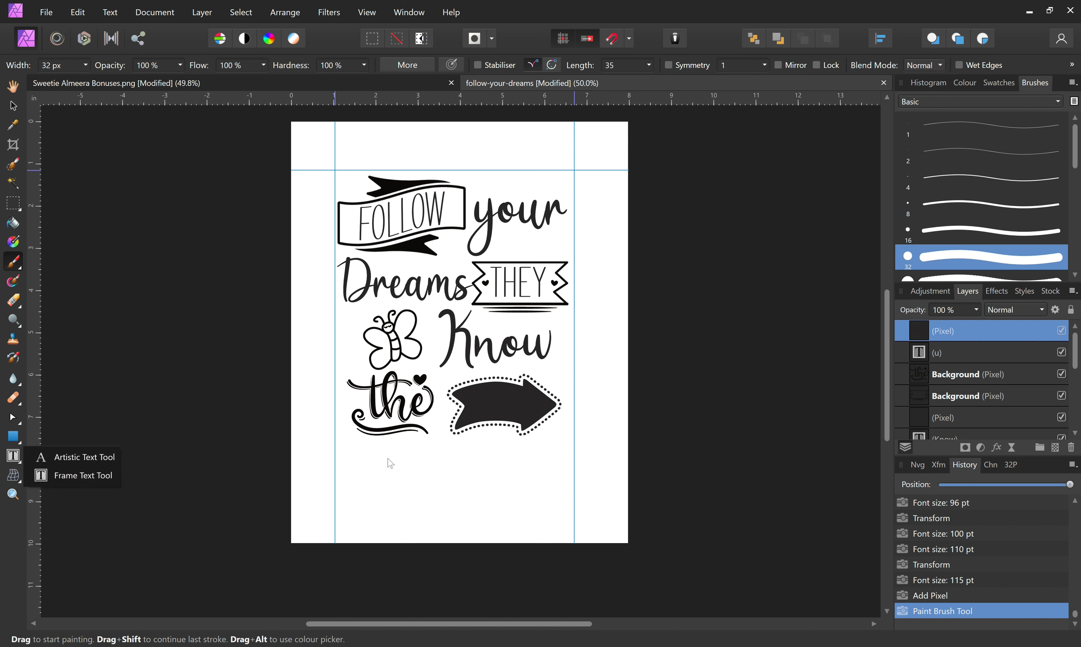
pyautogui.click(15, 456)
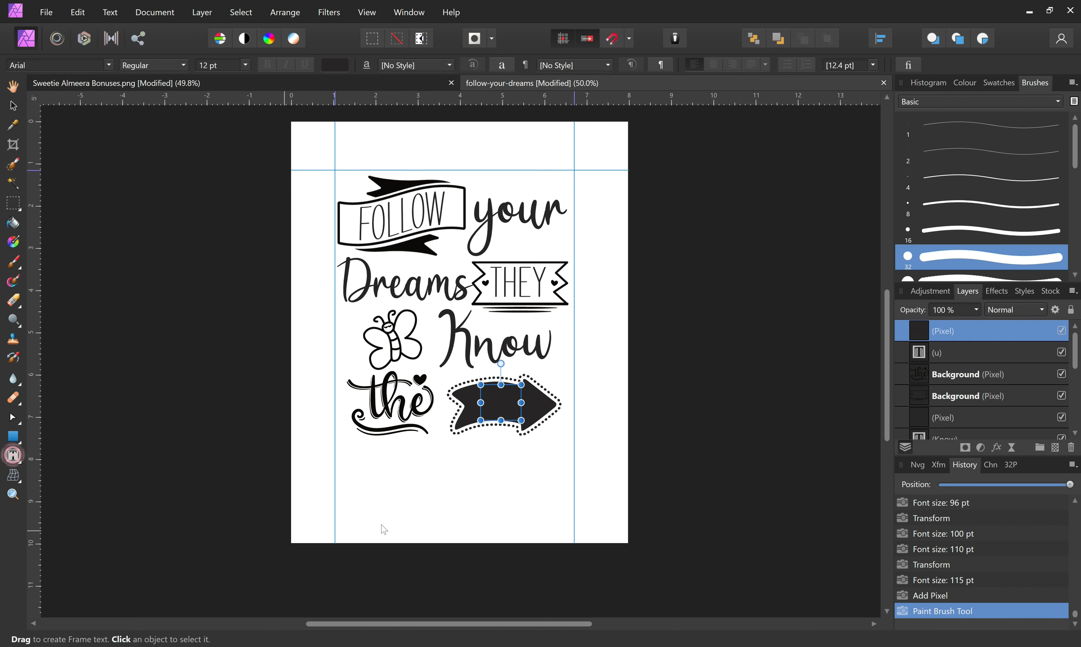
pyautogui.moveTo(393, 470); pyautogui.dragTo(545, 538)
pyautogui.click(452, 509)
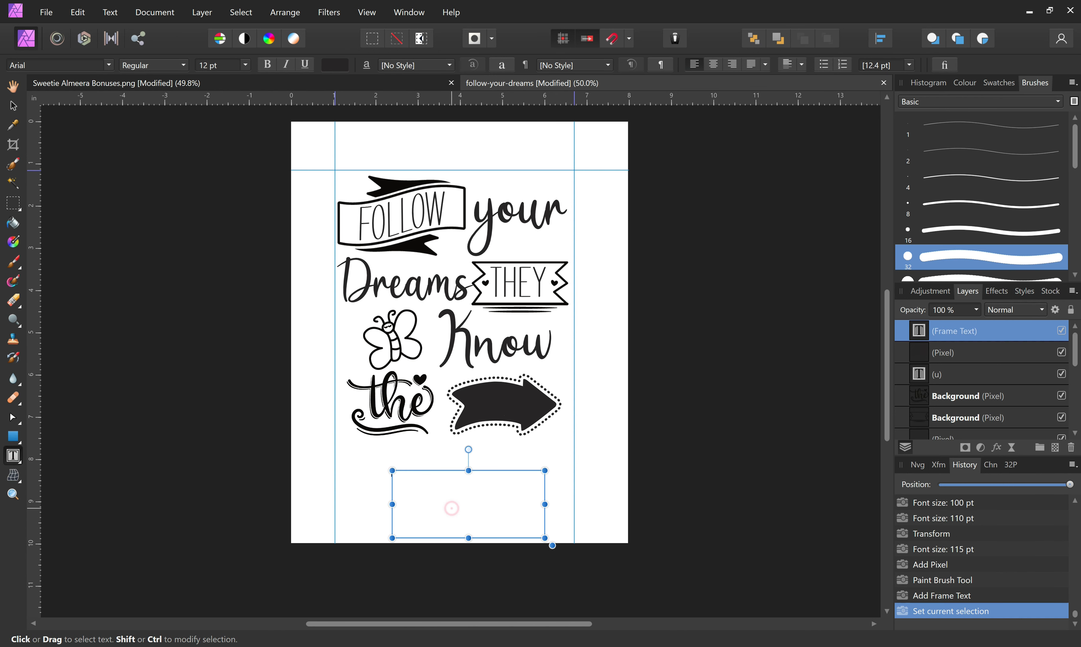
pyautogui.write('WAY')
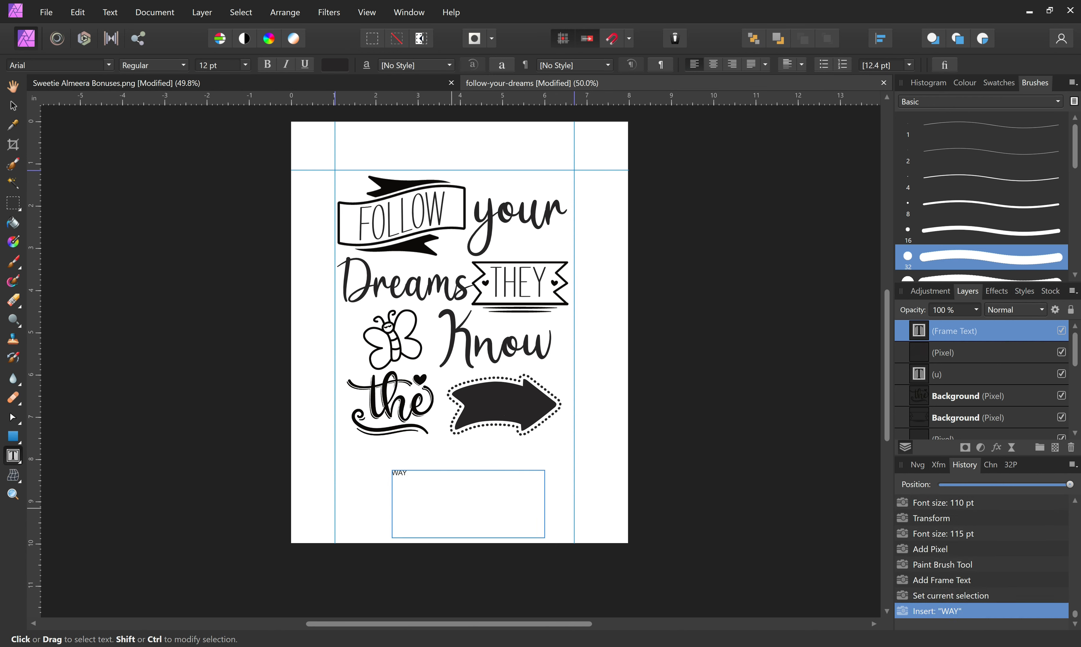
# Set the "WAY" text in Young Sans Light at 96 pt.
pyautogui.hotkey('ctrl', 'a')
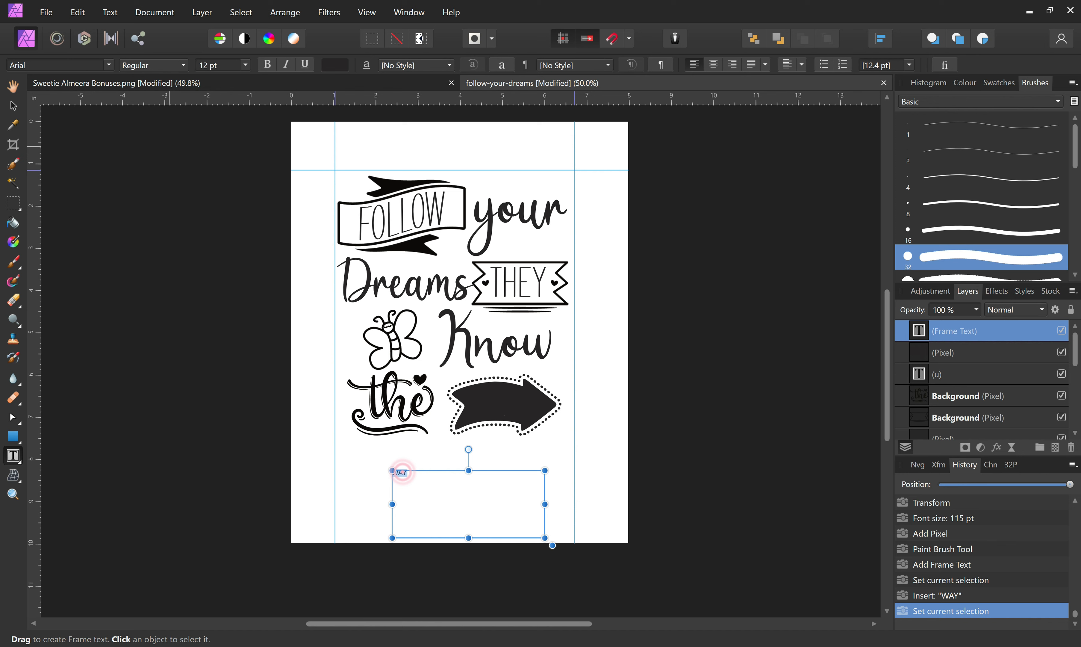
pyautogui.click(109, 65)
pyautogui.click(239, 80)
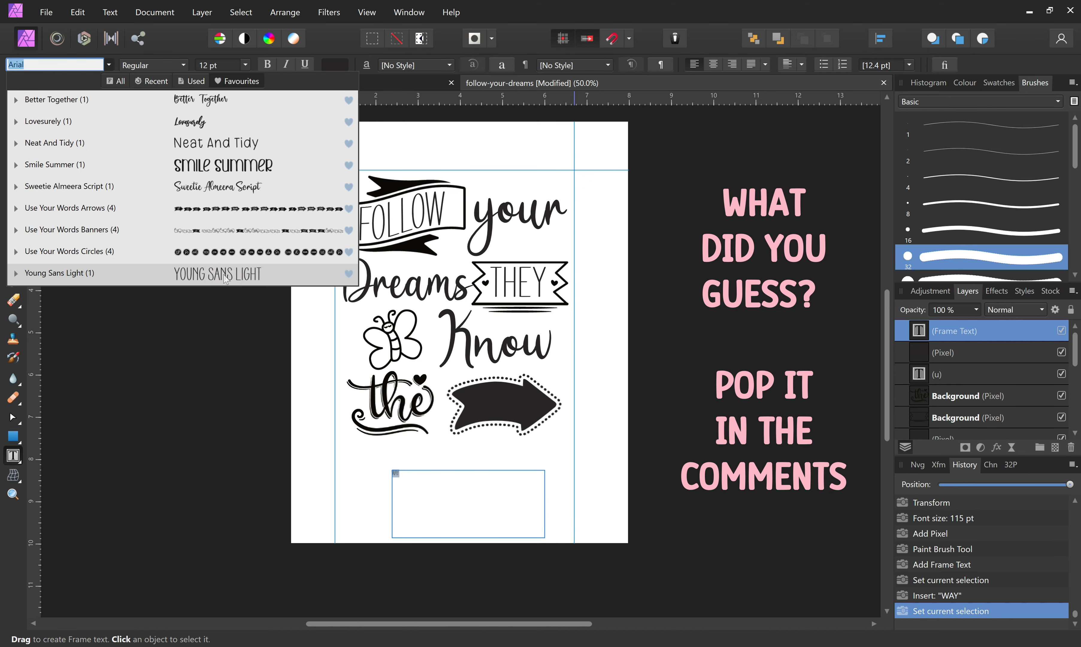
pyautogui.click(225, 273)
pyautogui.click(245, 65)
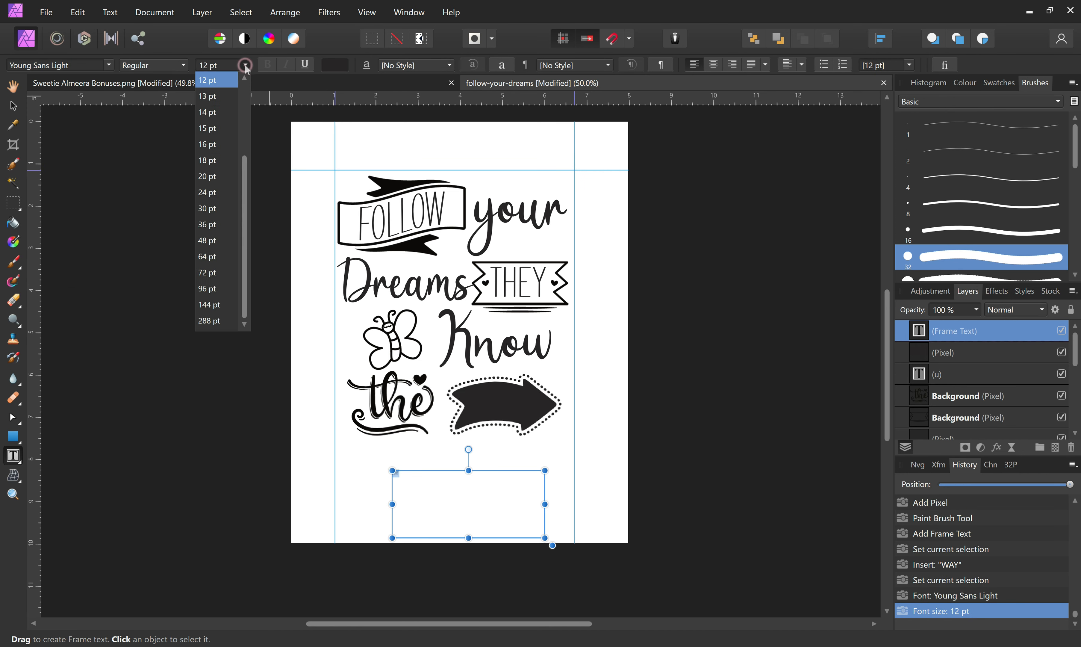
pyautogui.click(208, 288)
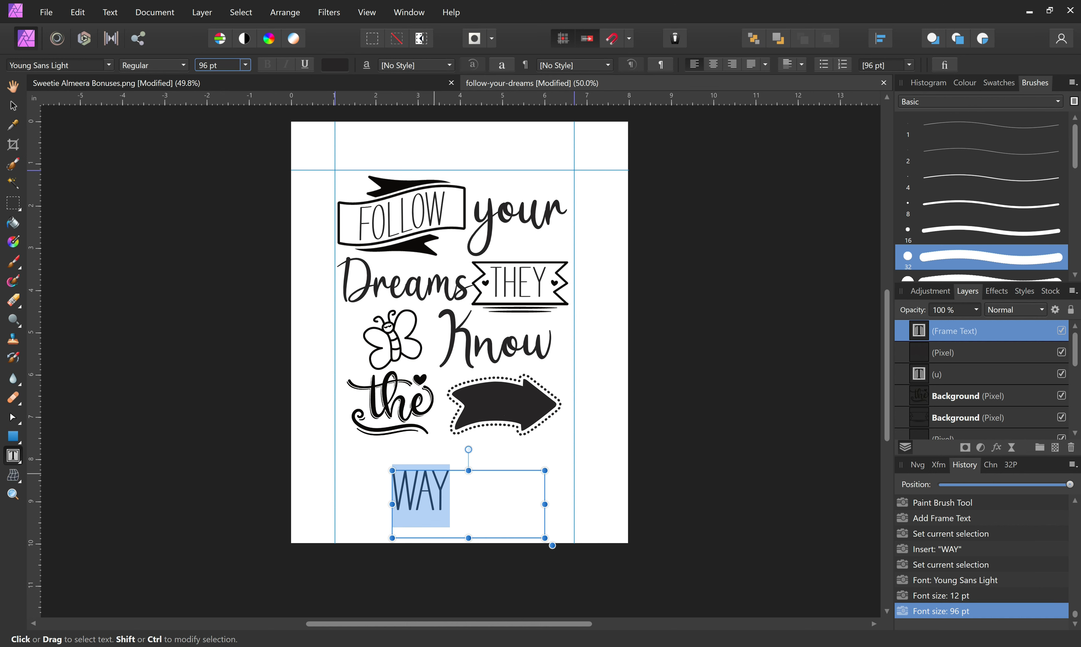
# Move the "WAY" frame onto the dark arrow and fill the text with white.
pyautogui.moveTo(506, 378); pyautogui.dragTo(512, 375)
pyautogui.click(1006, 84)
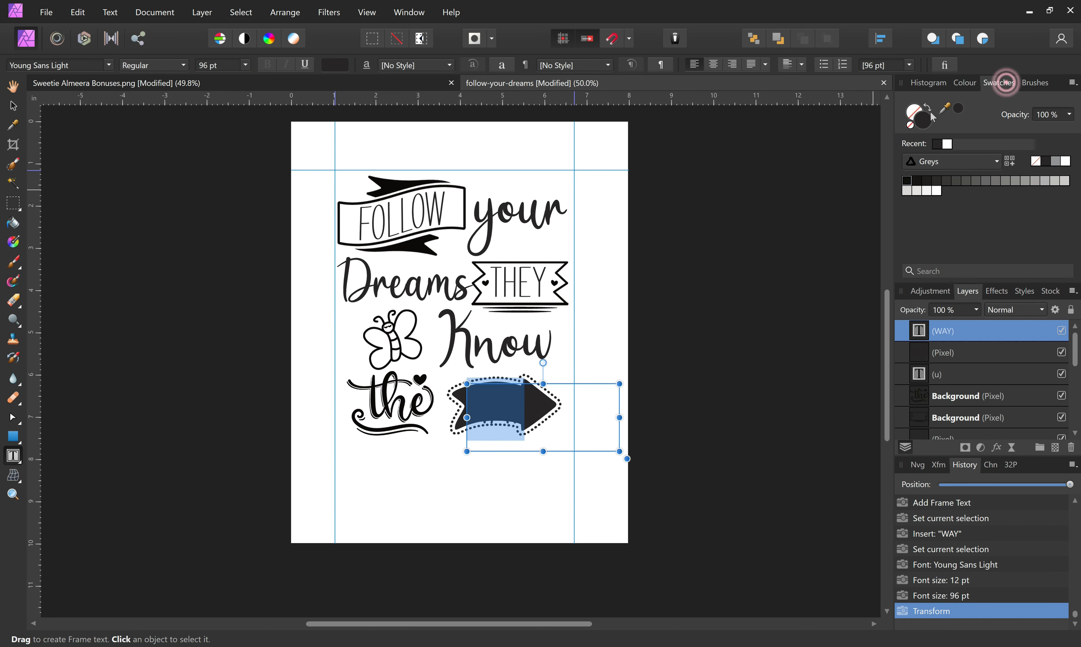
pyautogui.click(947, 144)
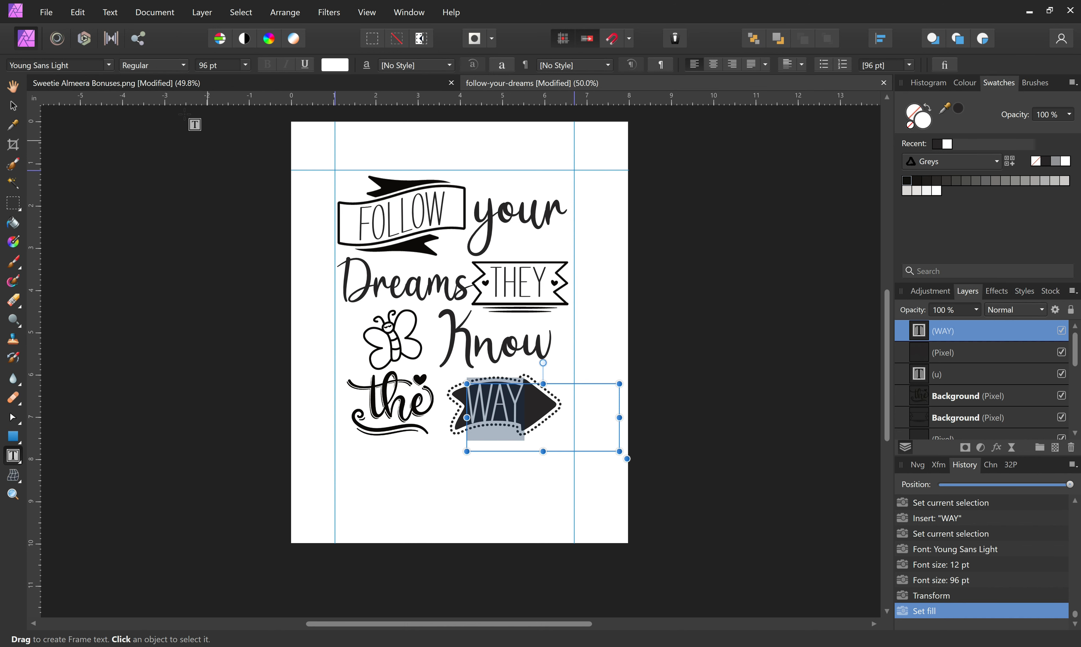
# Reduce "WAY" to 72 pt and nudge its frame slightly right and down within the arrow.
pyautogui.click(246, 66)
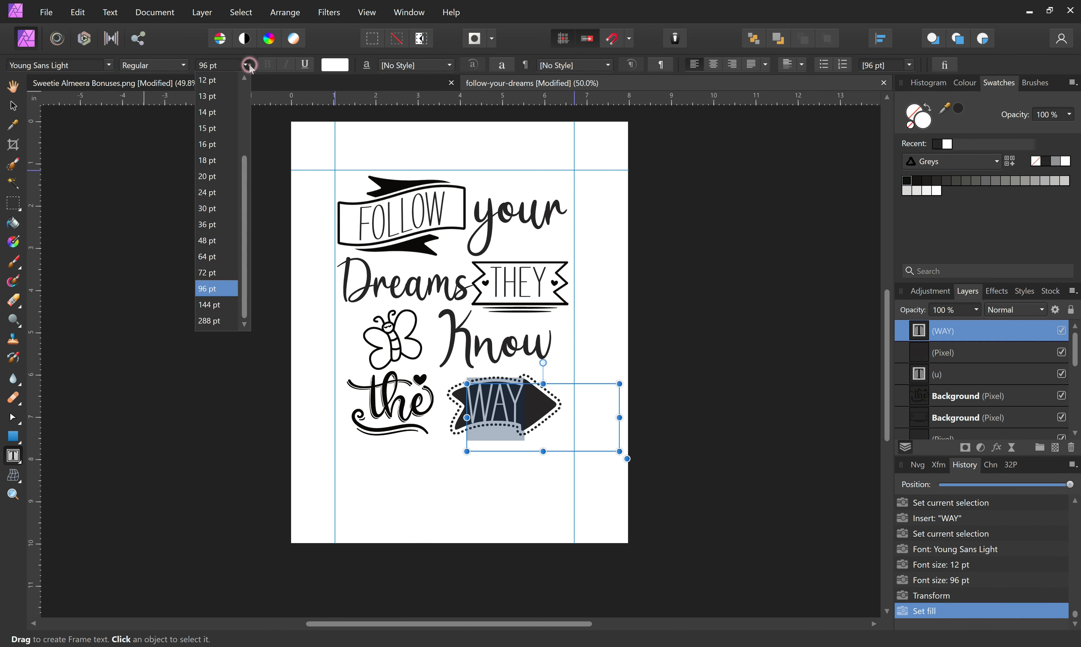
pyautogui.click(216, 271)
pyautogui.moveTo(493, 452); pyautogui.dragTo(501, 455)
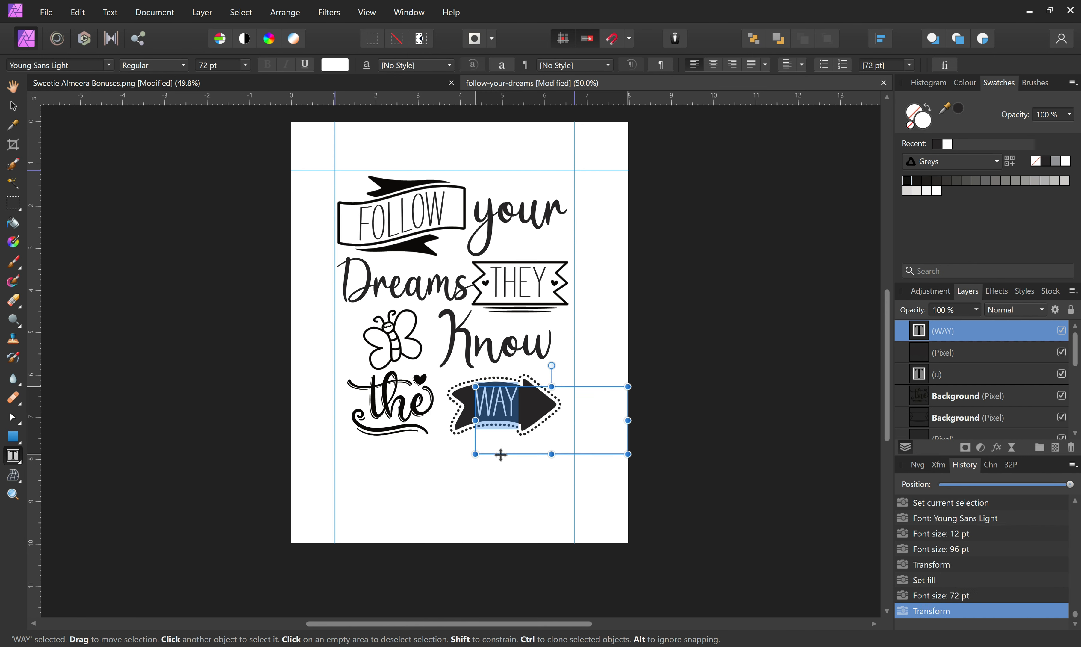
pyautogui.click(17, 108)
pyautogui.click(422, 481)
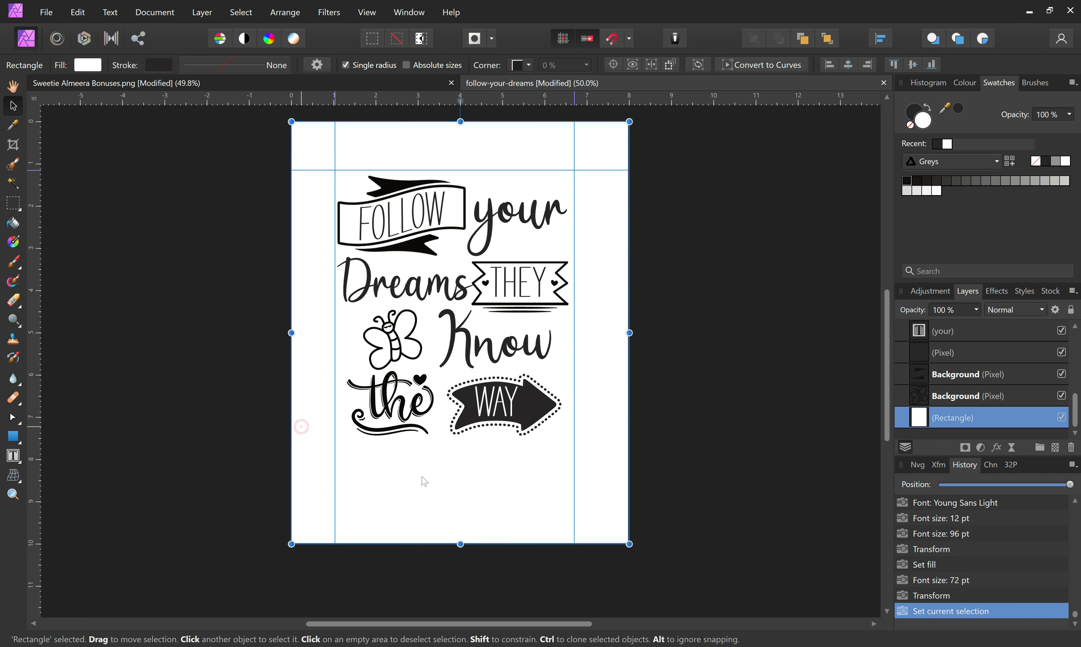
# Duplicate the "WAY" text layer and hide the original beneath the copy.
pyautogui.click(492, 410)
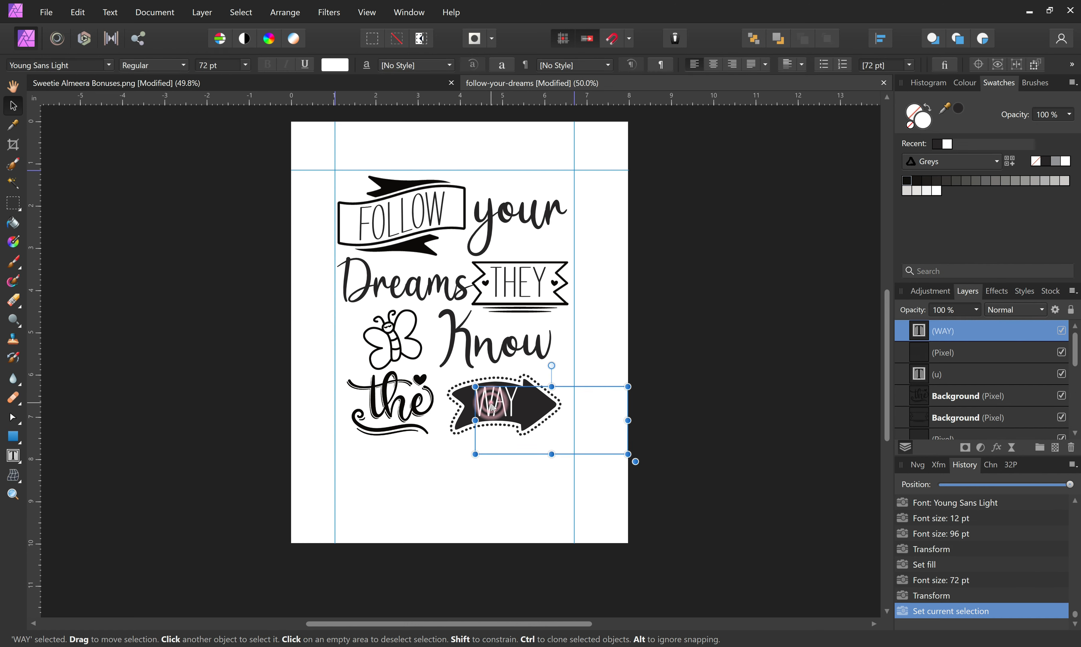
pyautogui.rightClick(948, 331)
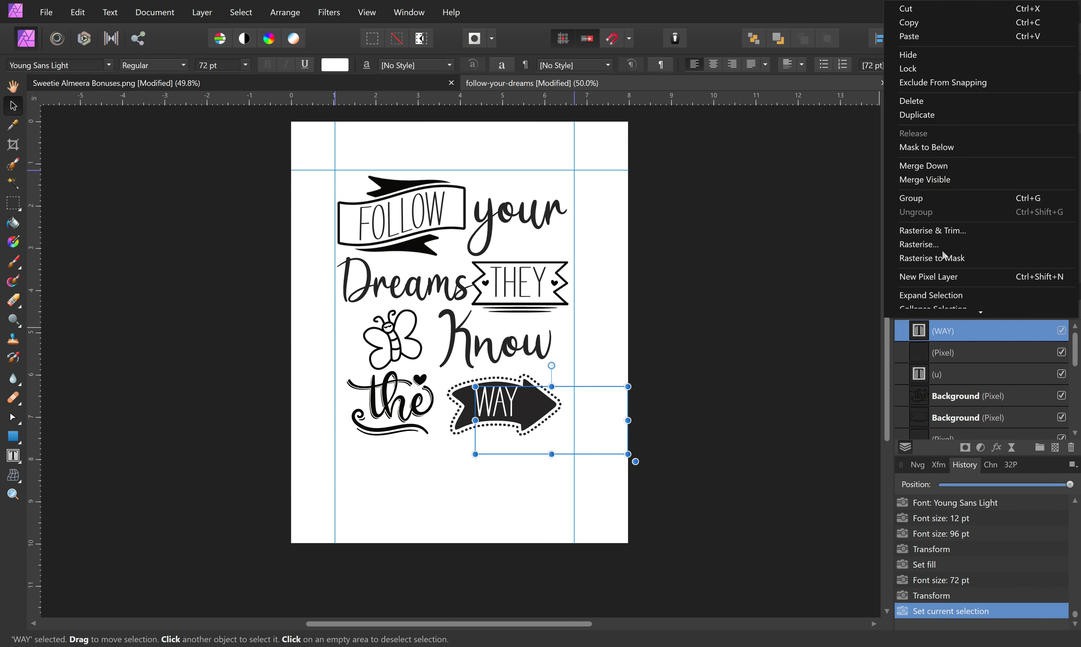
pyautogui.click(943, 116)
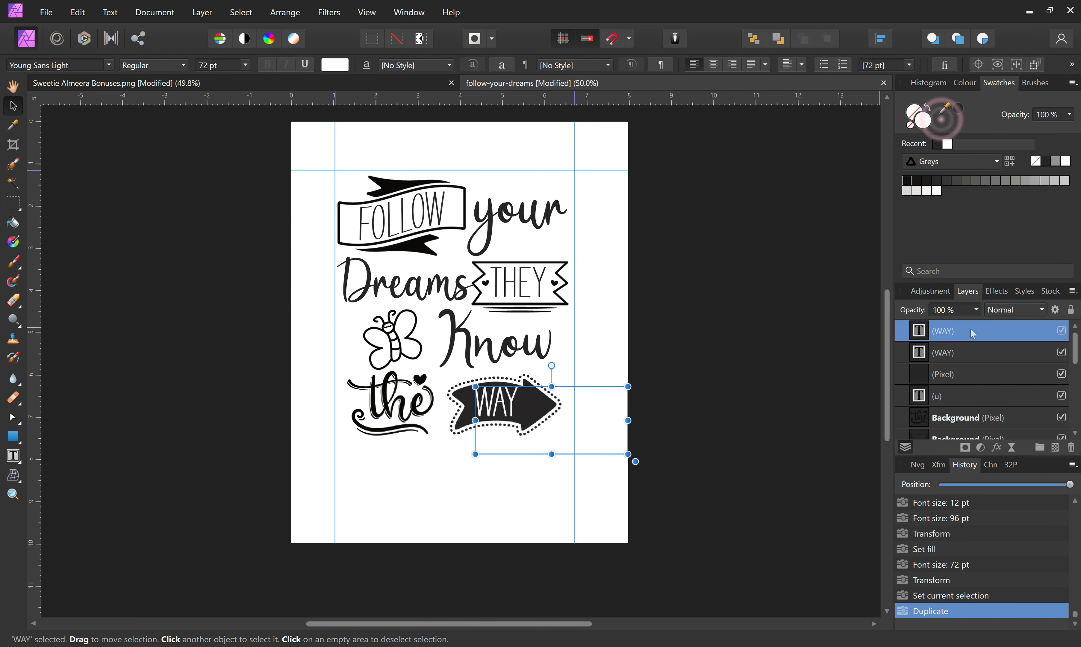
pyautogui.click(1063, 352)
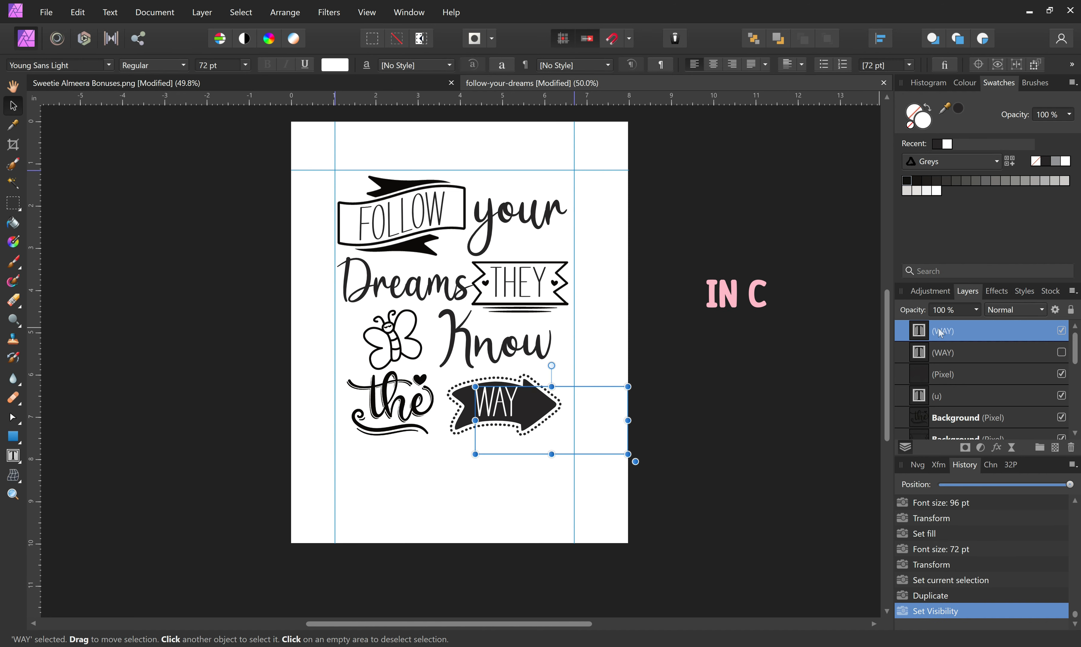
# Mesh warp the "WAY" copy so its top and bottom edges follow the arrow's curves.
pyautogui.click(15, 476)
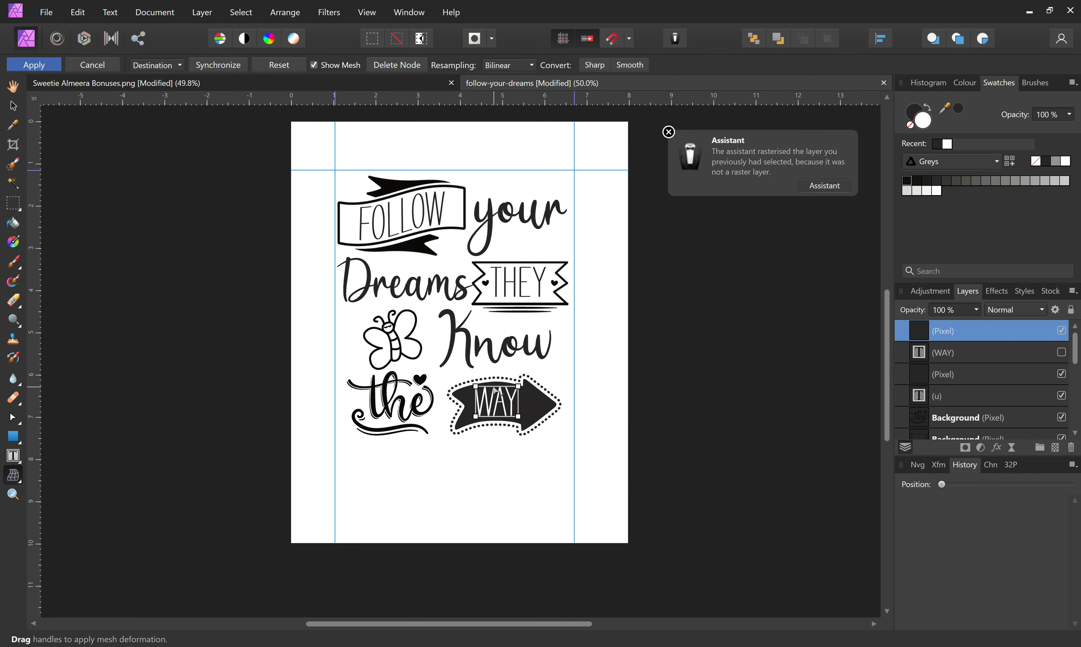
pyautogui.hotkey('ctrl', '1')
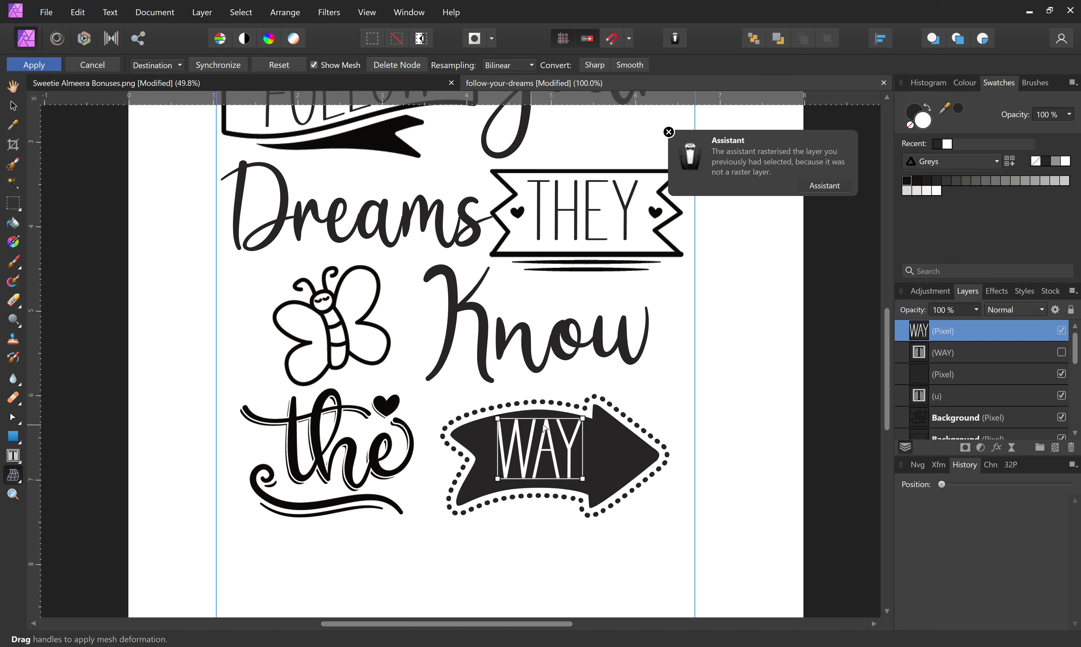
pyautogui.moveTo(541, 419)
pyautogui.mouseDown()
pyautogui.moveTo(499, 420)
pyautogui.moveTo(514, 416)
pyautogui.mouseUp()
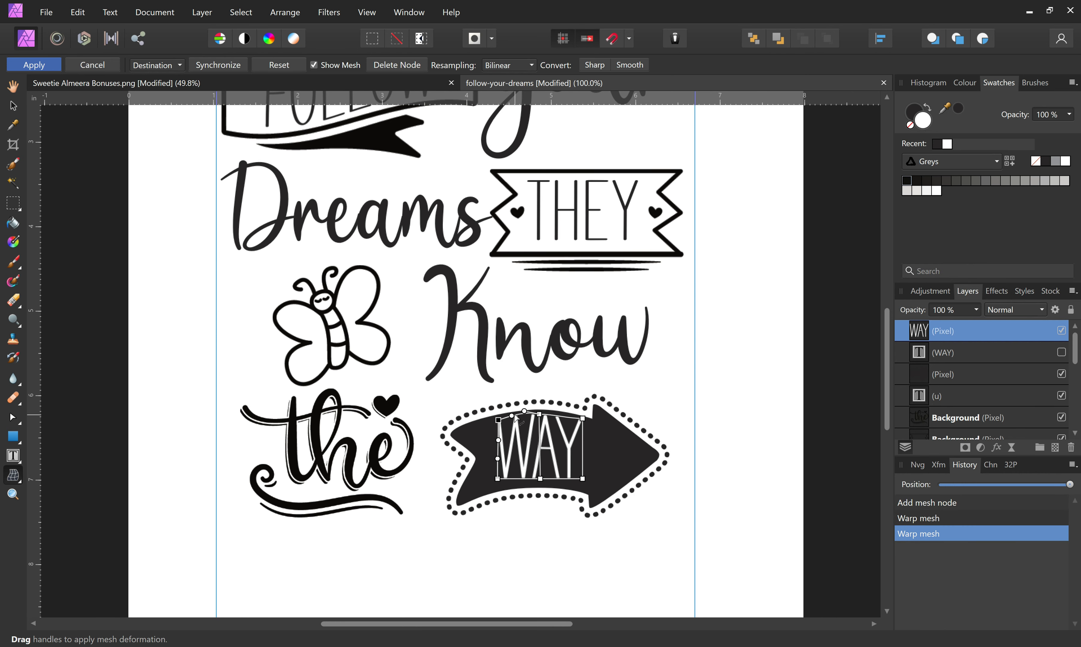
pyautogui.moveTo(497, 478); pyautogui.dragTo(585, 484)
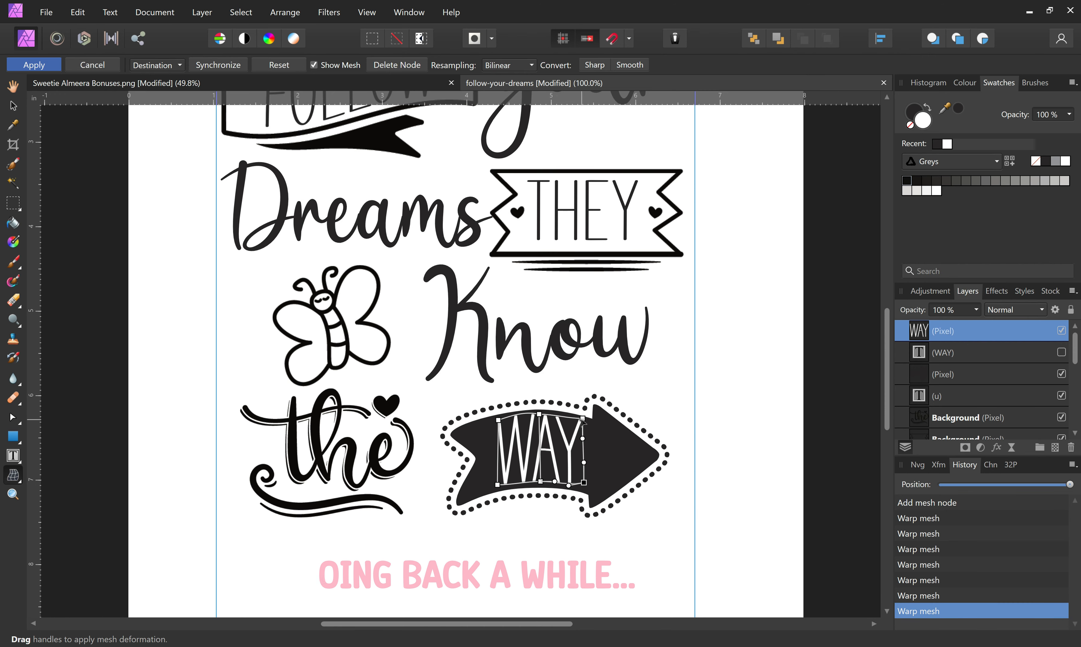
pyautogui.moveTo(582, 419); pyautogui.dragTo(586, 422)
pyautogui.click(13, 87)
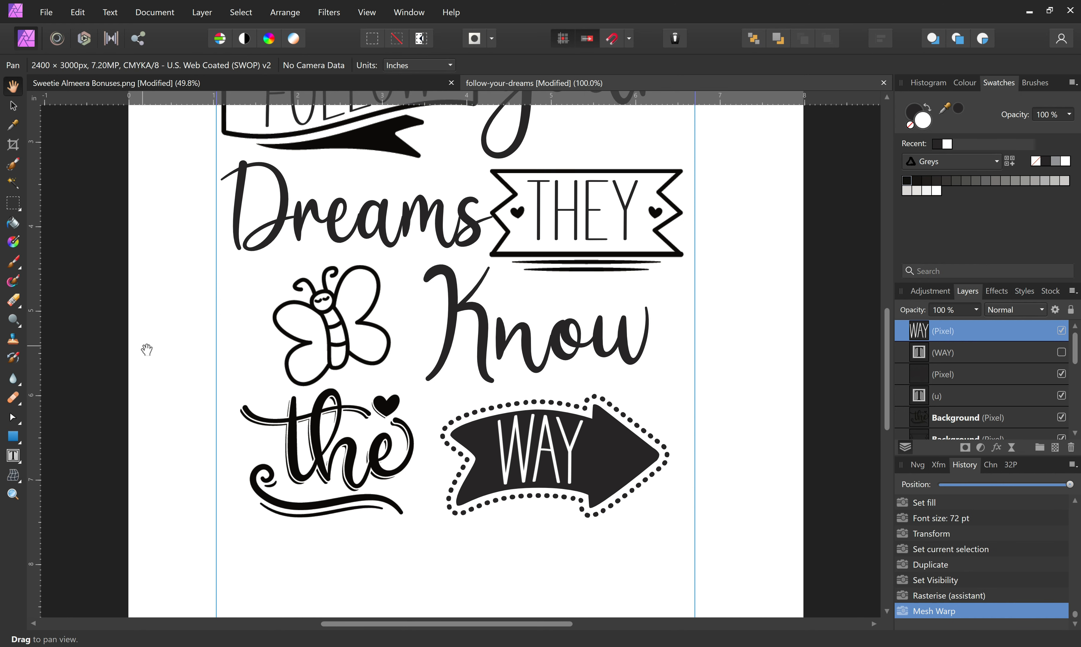
# Compare the warped "WAY" with the original text by switching the visibility of both layers.
pyautogui.hotkey('ctrl', '-')
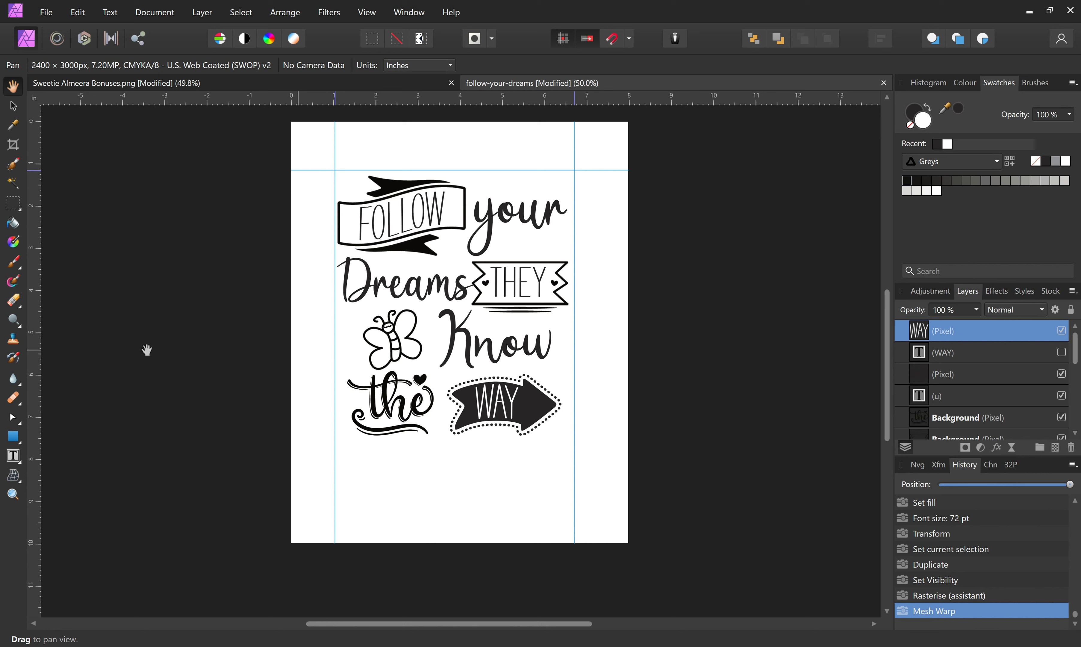
pyautogui.click(1062, 331)
pyautogui.click(1063, 354)
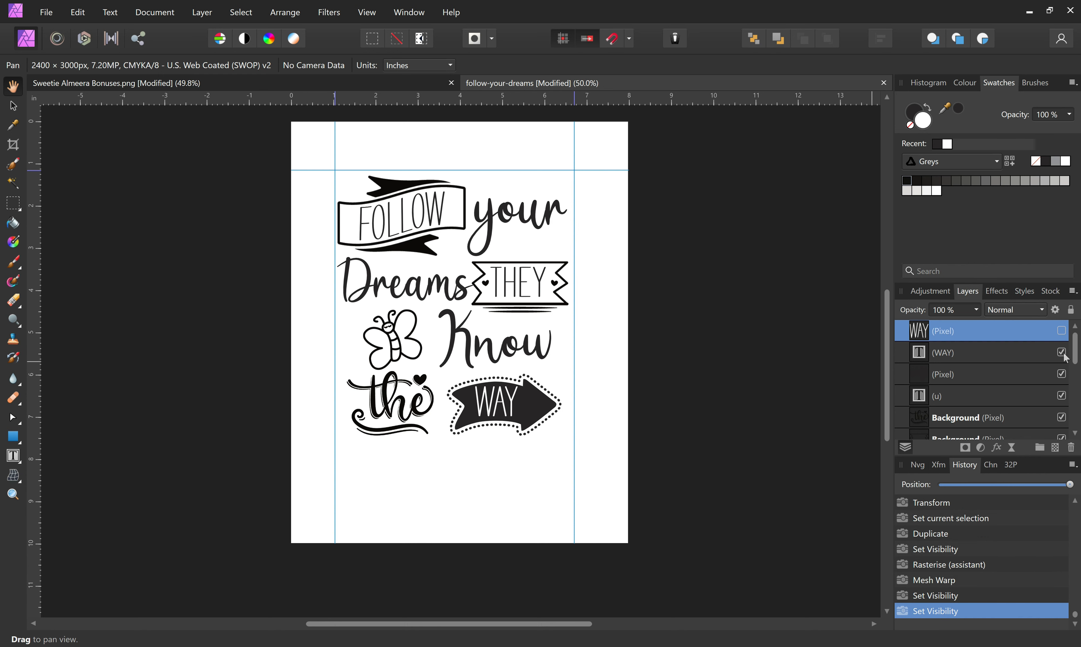
pyautogui.click(1062, 352)
pyautogui.click(1062, 331)
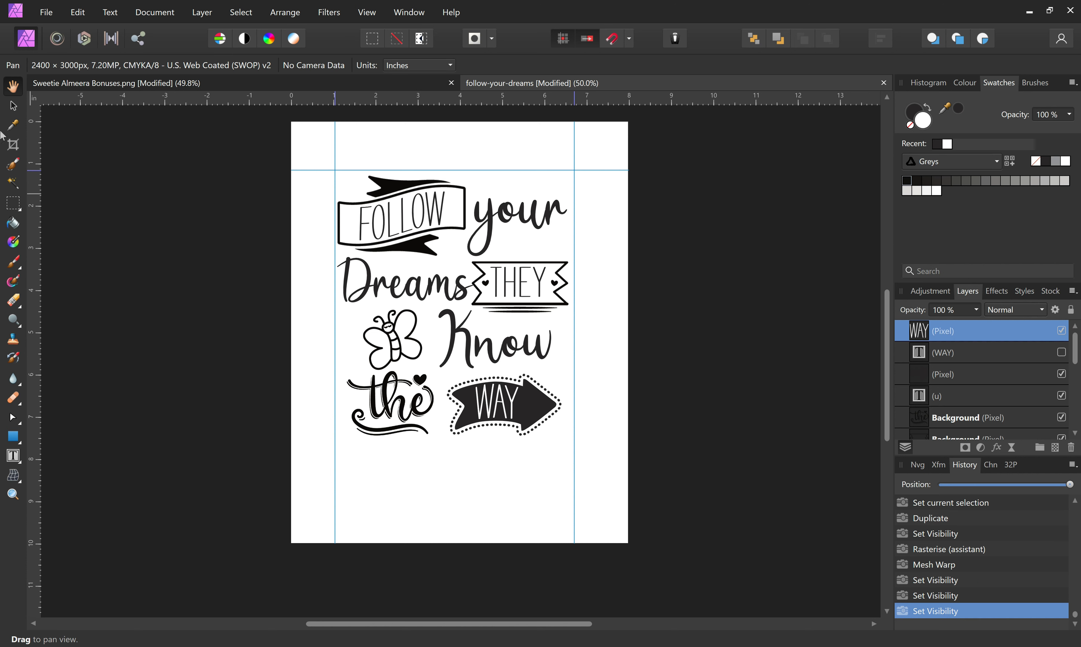
# Refine the mesh warp of the "WAY" copy by shifting its upper-right corner slightly outward and down.
pyautogui.click(11, 479)
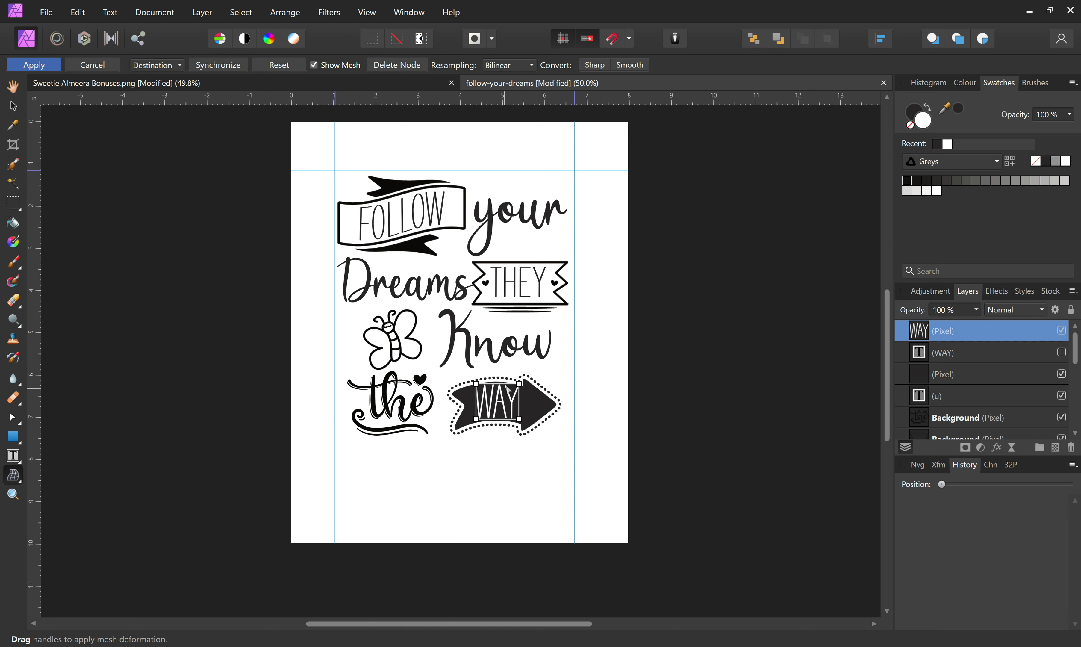
pyautogui.moveTo(519, 385); pyautogui.dragTo(521, 386)
pyautogui.click(12, 86)
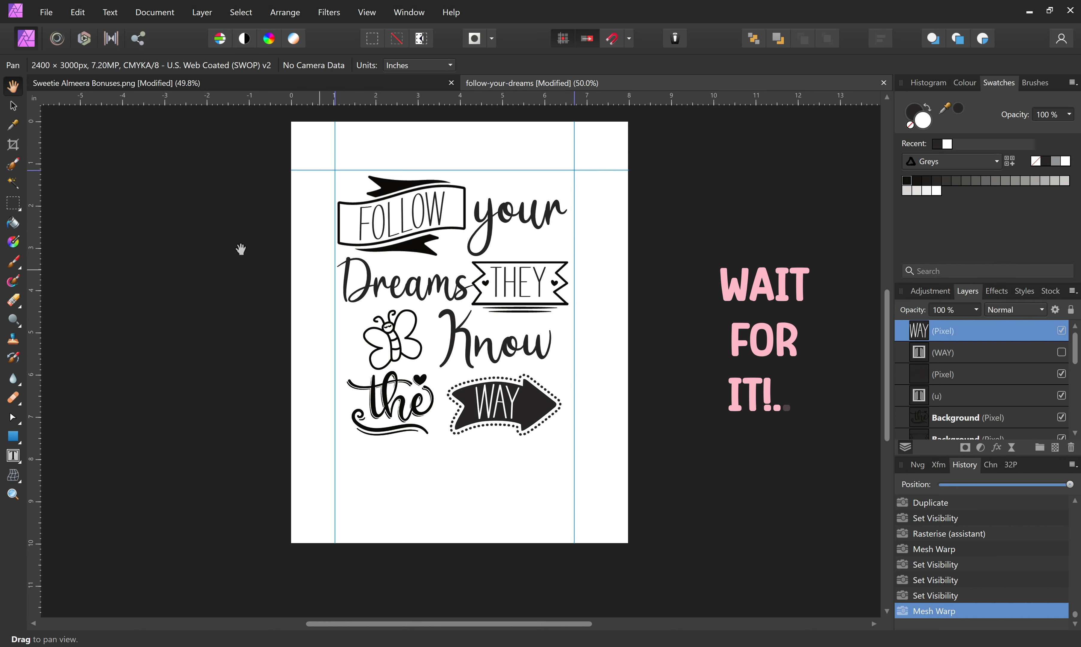
# Place the "FOLLOW" banner layer directly beneath the "THEY" text layer and group the two layers.
pyautogui.click(13, 106)
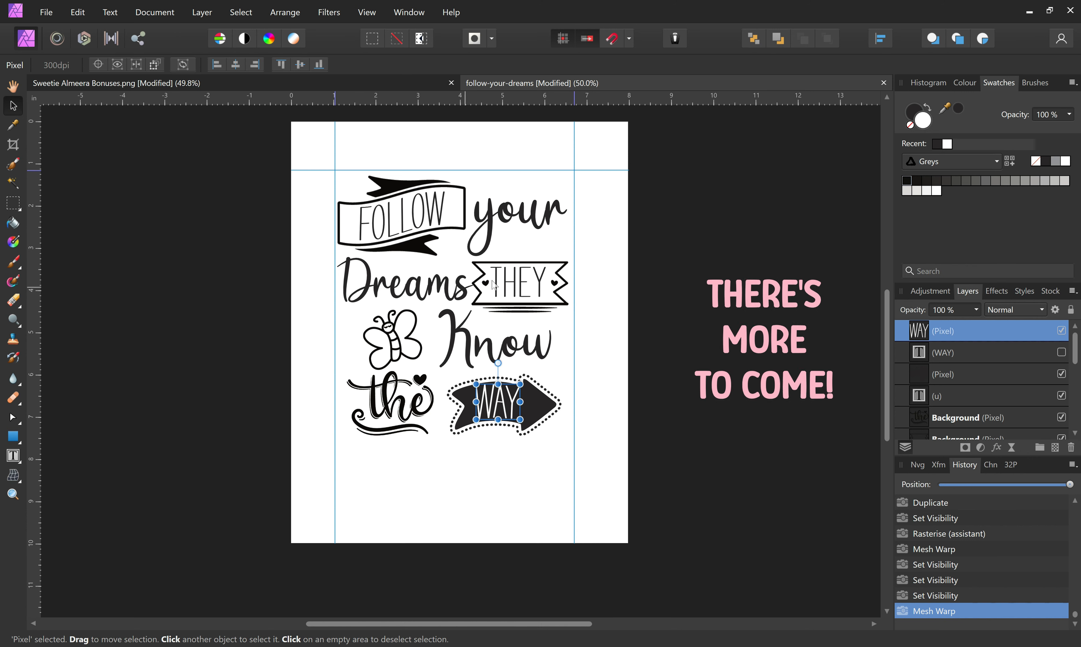
pyautogui.click(513, 281)
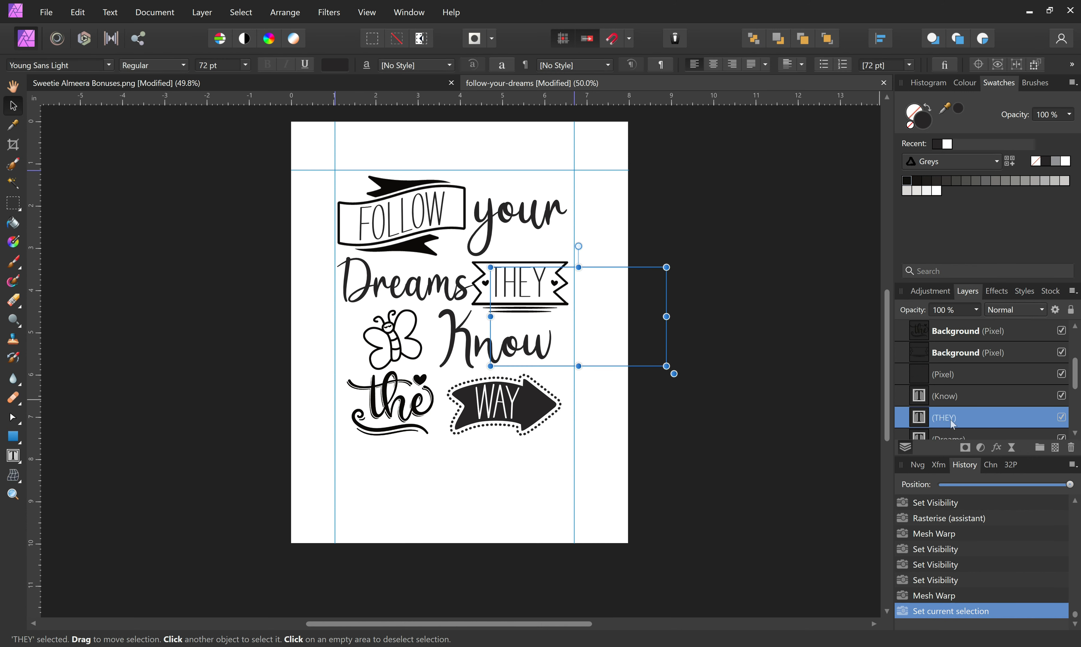
pyautogui.scroll(-5, 948, 407)
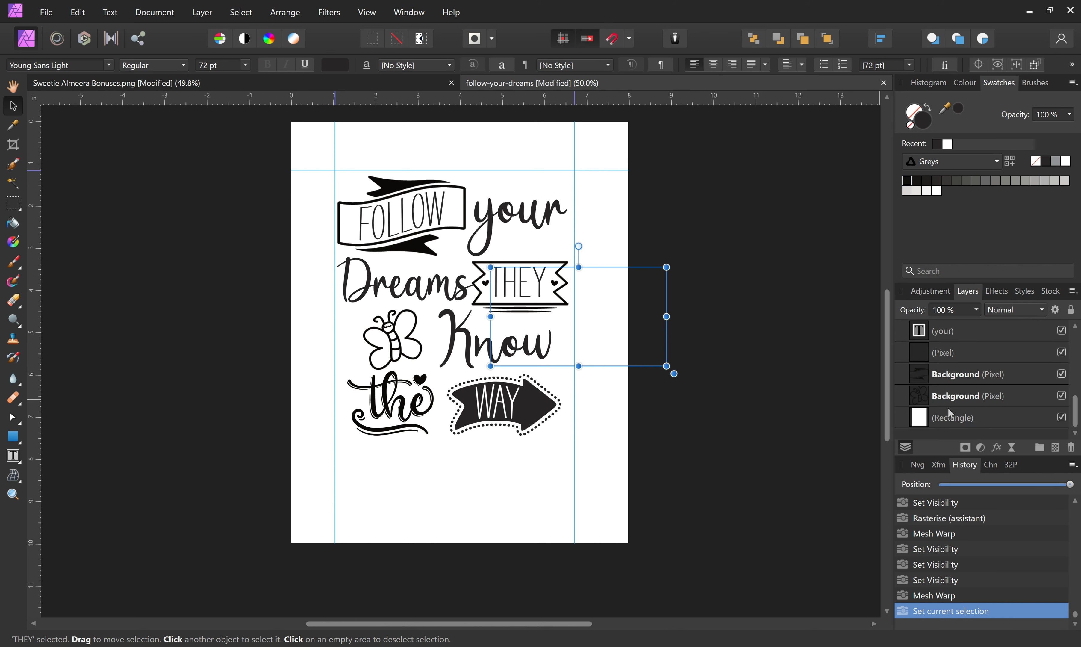
pyautogui.moveTo(948, 377); pyautogui.dragTo(913, 392)
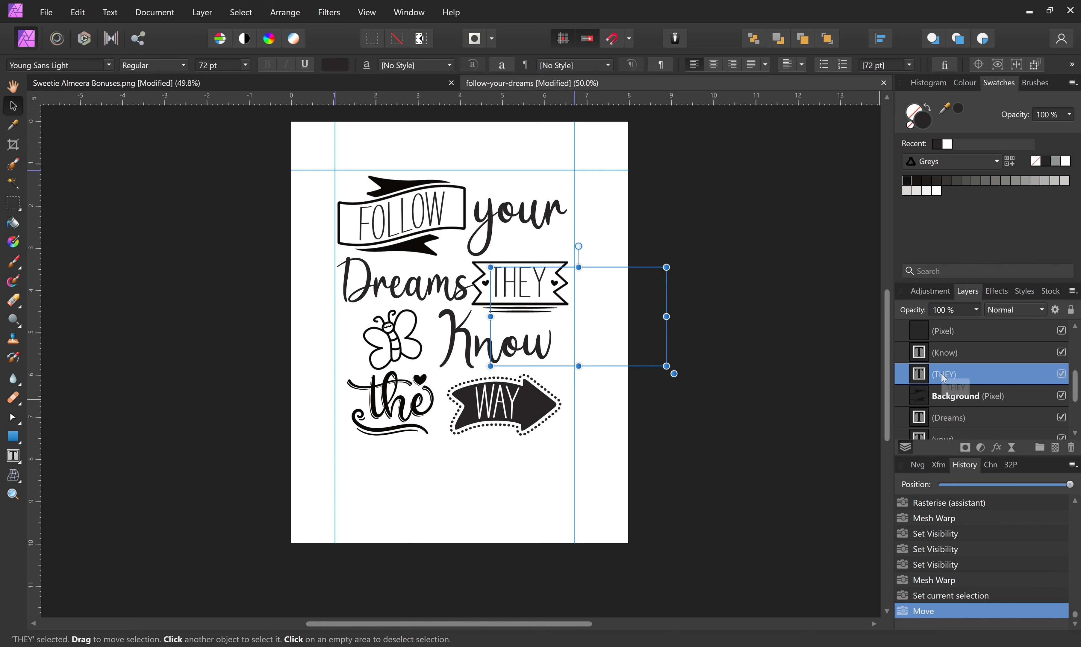
pyautogui.click(918, 372)
pyautogui.keyDown('shift'); pyautogui.click(918, 396); pyautogui.keyUp('shift')
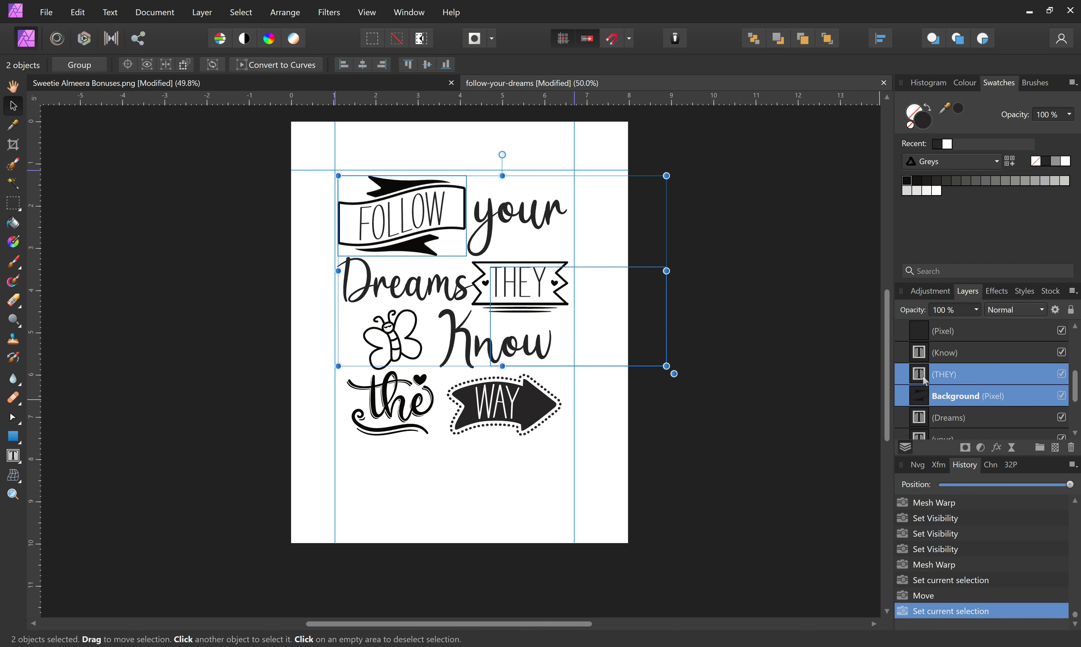
pyautogui.rightClick(925, 381)
pyautogui.click(918, 192)
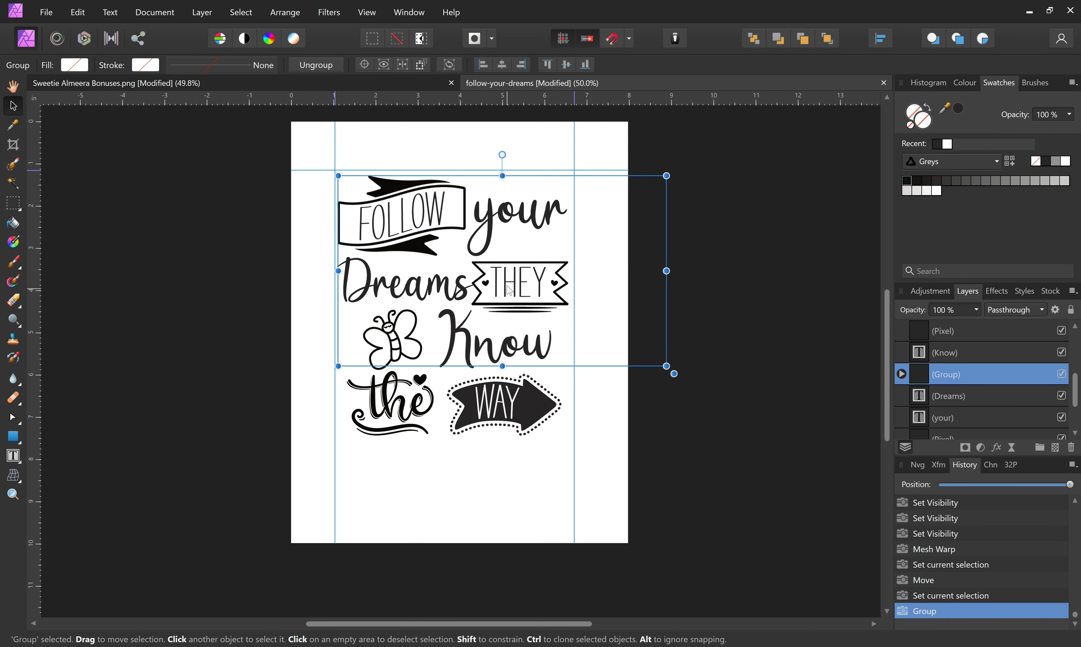
# Try nudging the new group, undo the move and ungroup its two layers.
pyautogui.moveTo(513, 284); pyautogui.dragTo(514, 287)
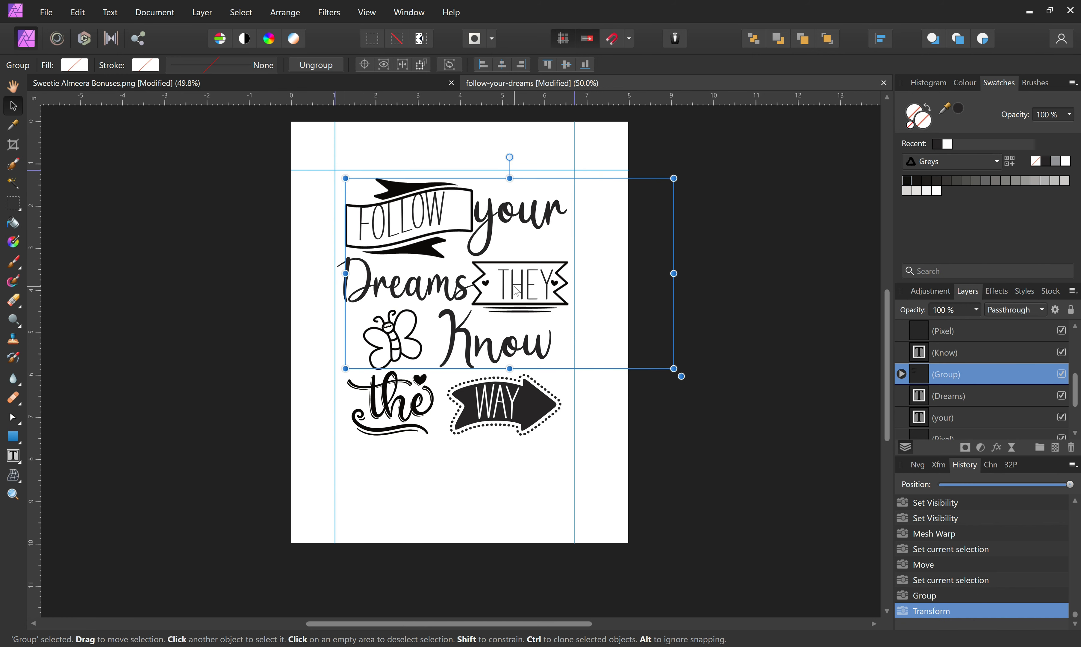
pyautogui.hotkey('ctrl', 'z')
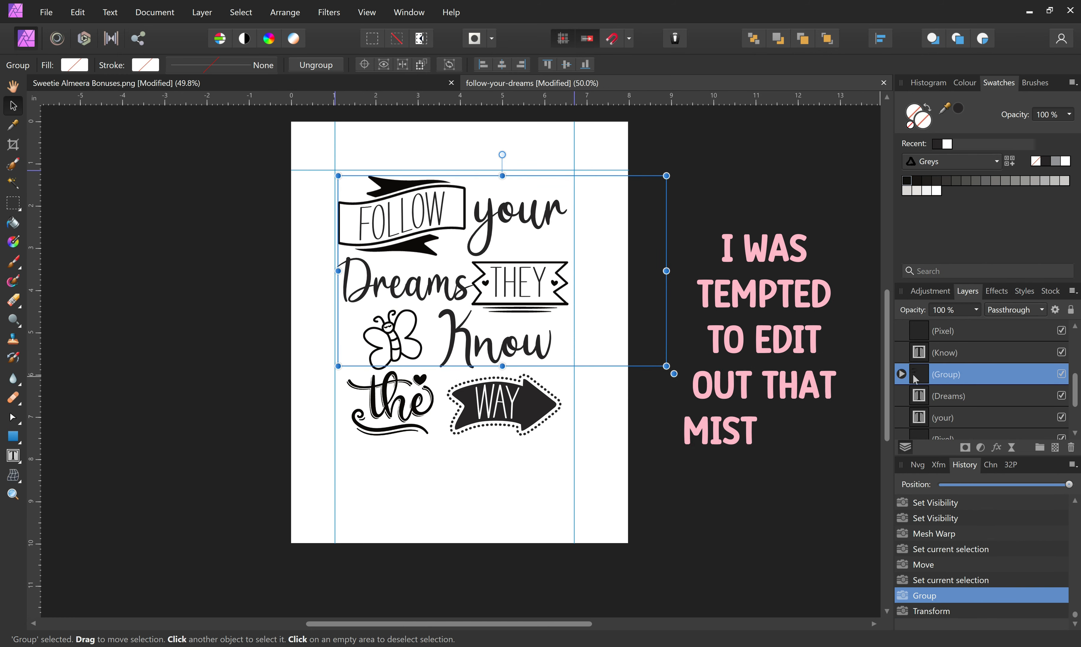
pyautogui.rightClick(904, 376)
pyautogui.click(924, 213)
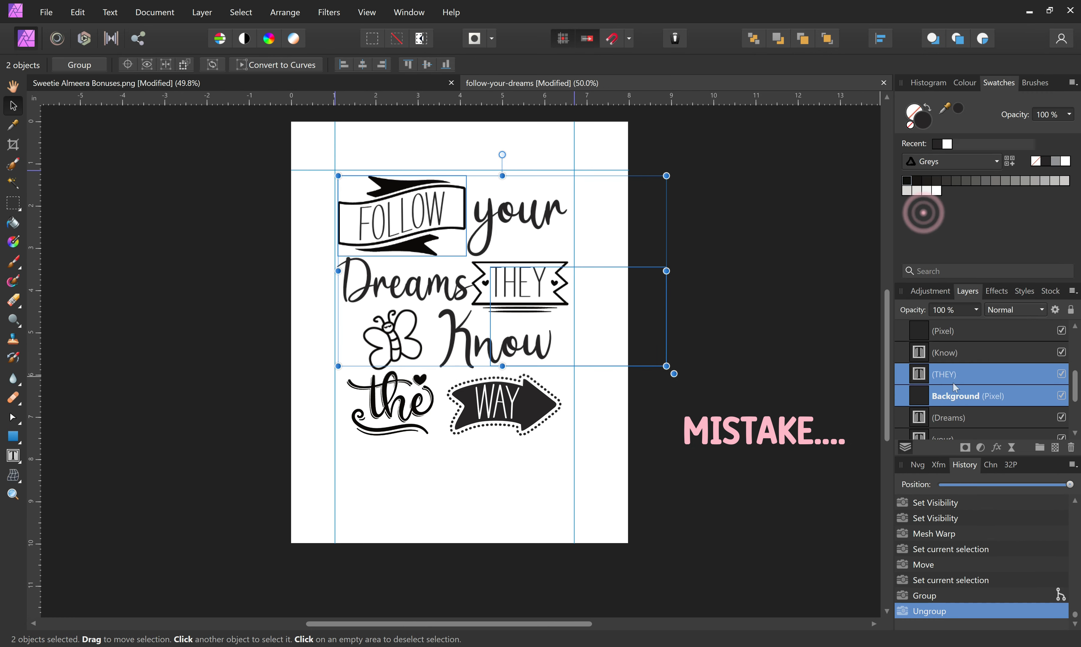
# Move the "THEY" banner layer directly beneath its text layer, group both and nudge the group slightly right and down.
pyautogui.click(932, 375)
pyautogui.scroll(2, 948, 414)
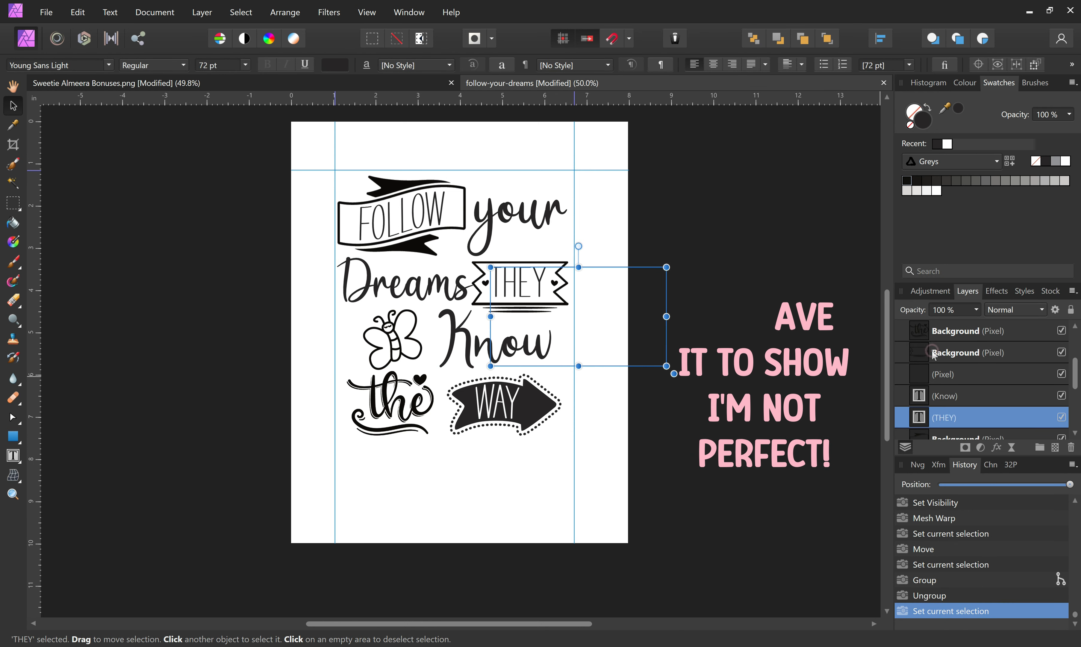
pyautogui.moveTo(932, 351); pyautogui.dragTo(922, 428)
pyautogui.click(923, 397)
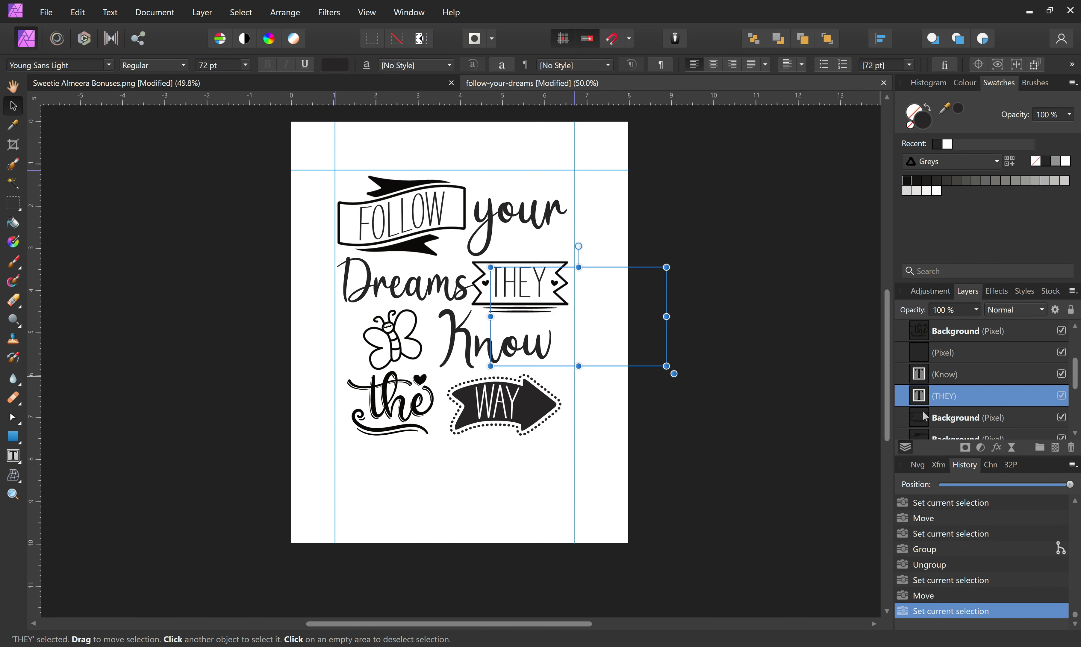
pyautogui.keyDown('ctrl'); pyautogui.click(922, 415); pyautogui.keyUp('ctrl')
pyautogui.rightClick(923, 414)
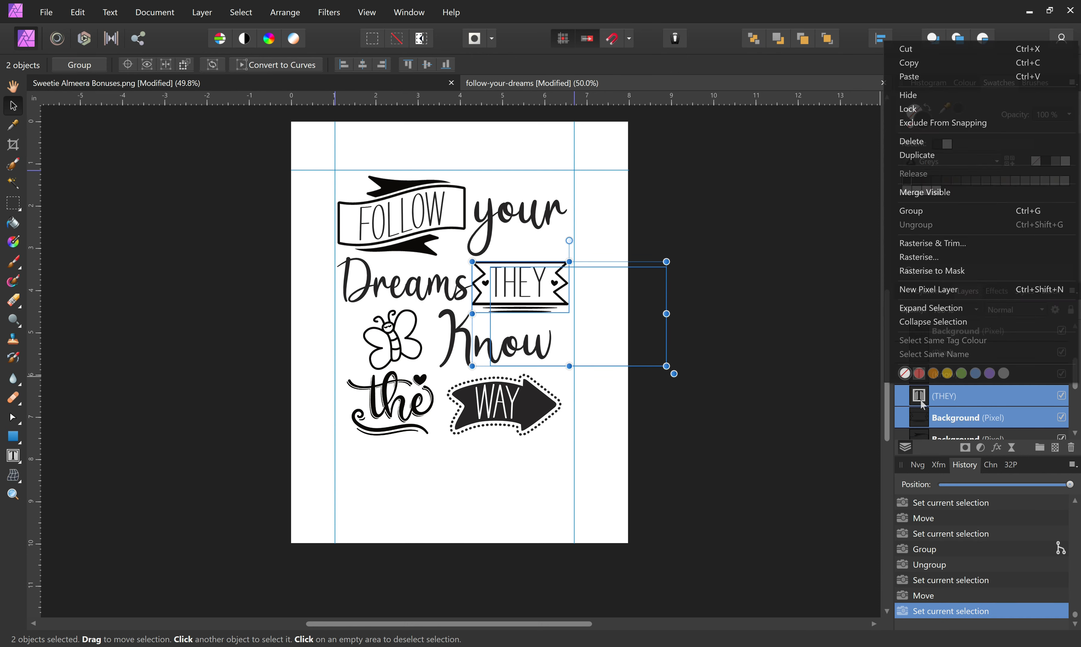
pyautogui.click(911, 210)
pyautogui.moveTo(527, 286); pyautogui.dragTo(526, 285)
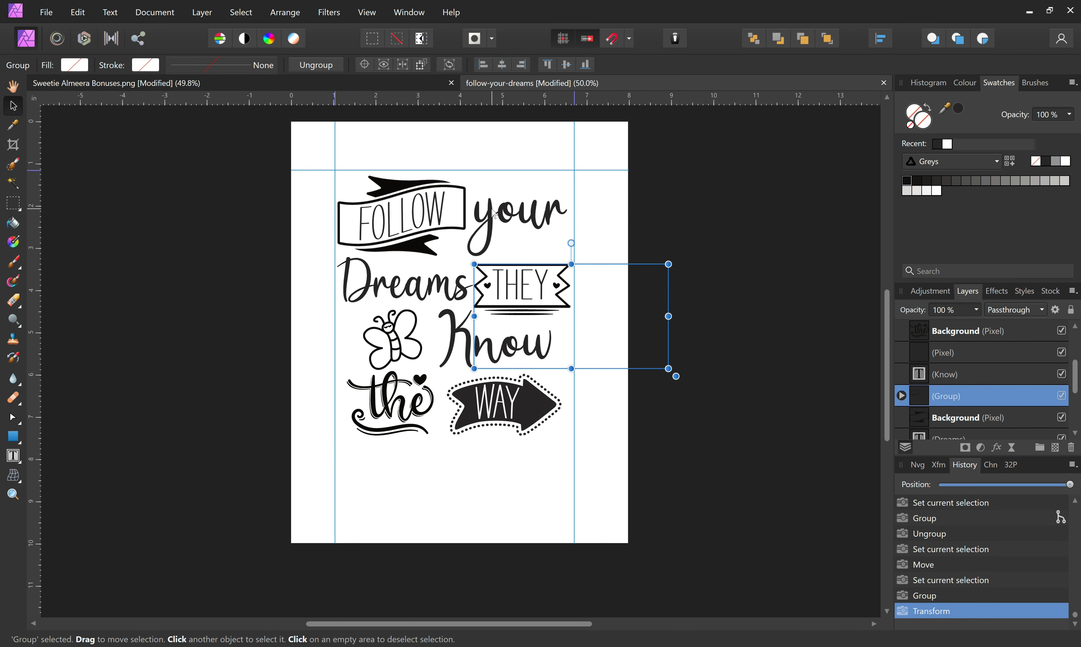
# Copy the double-heart doodle from Sweetie Almeera Bonuses.png into follow-your-dreams and place it under the "ur" of "your".
pyautogui.click(494, 205)
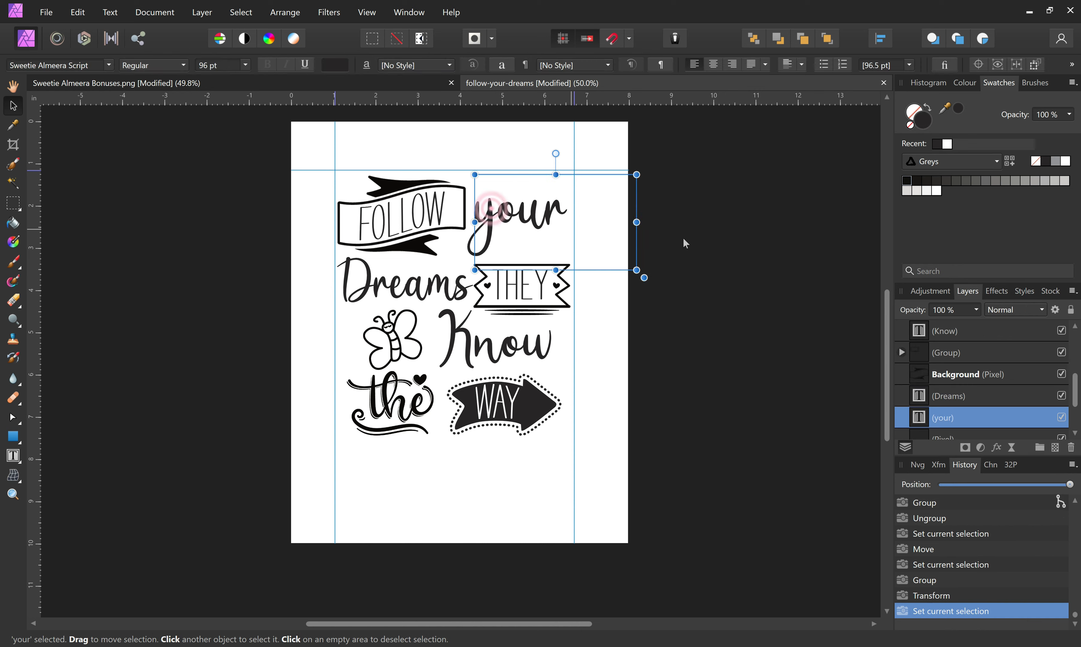
pyautogui.click(163, 87)
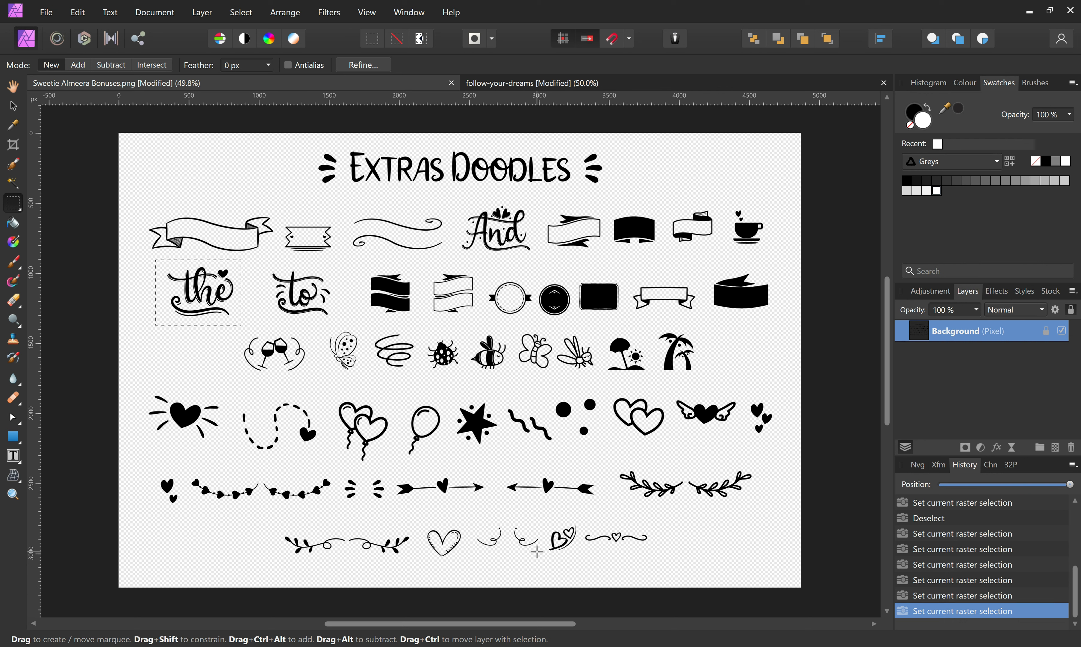
pyautogui.moveTo(542, 522); pyautogui.dragTo(580, 560)
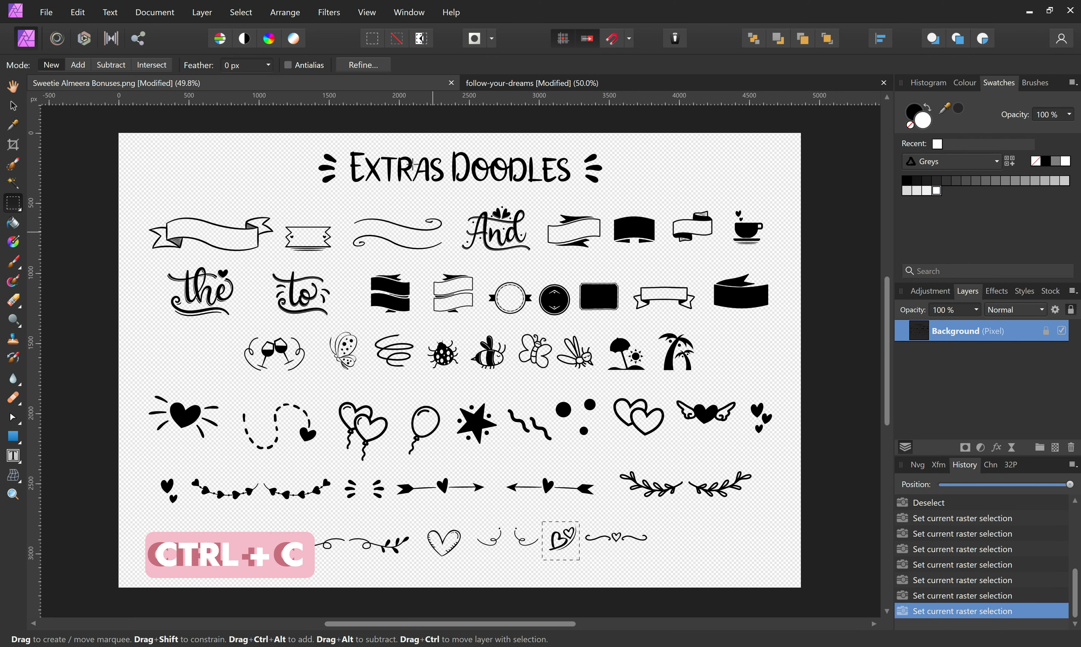
pyautogui.click(540, 83)
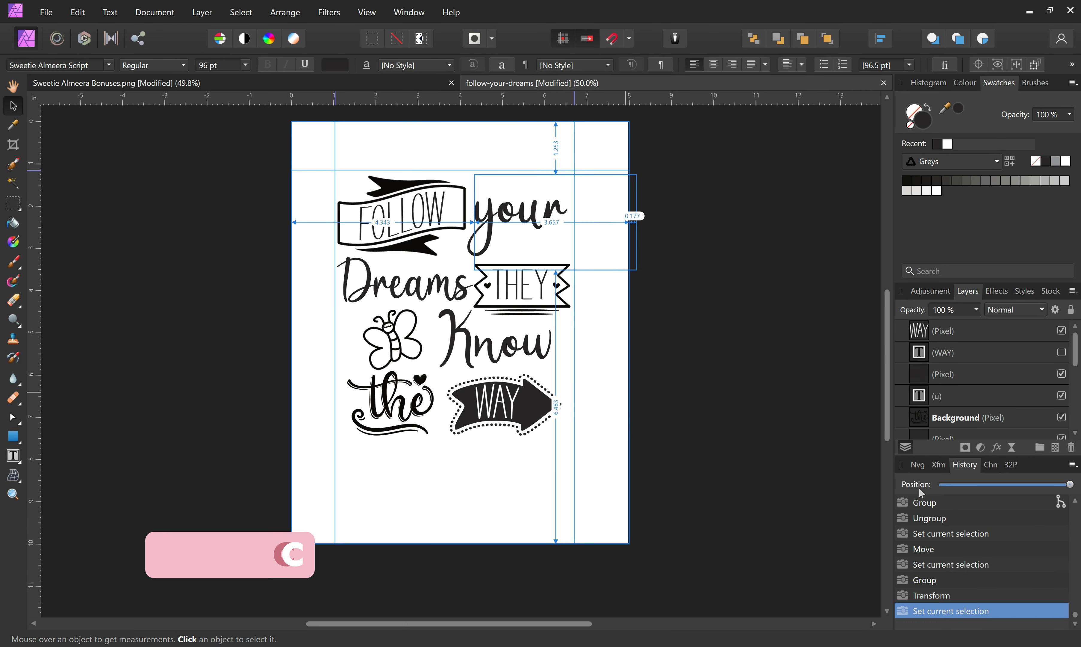
pyautogui.click(953, 334)
pyautogui.hotkey('ctrl', 'v')
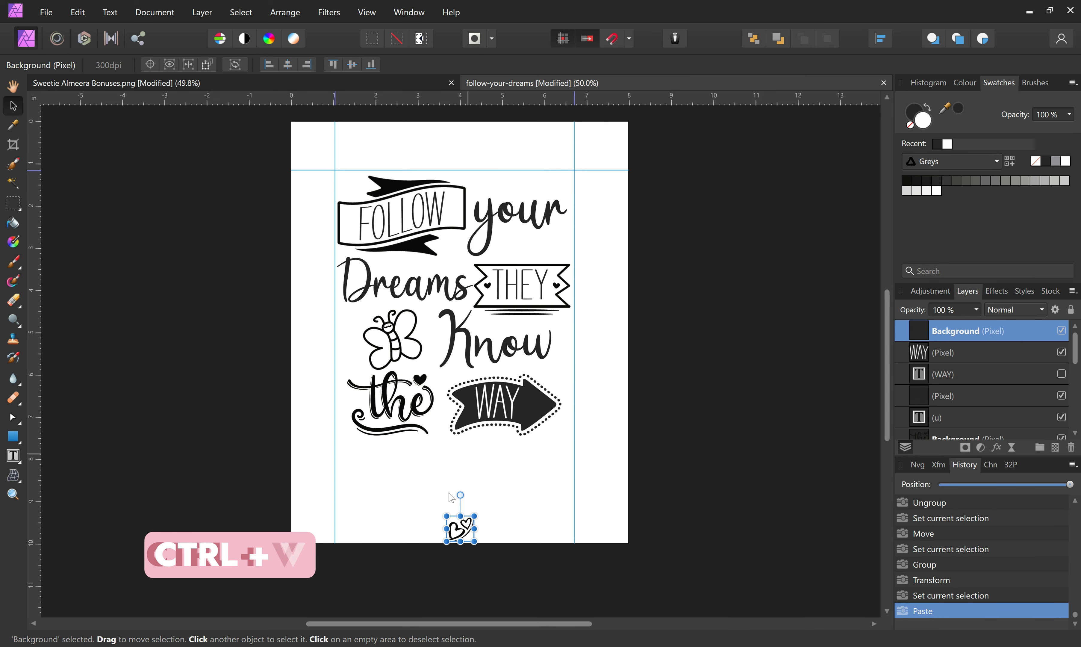
pyautogui.moveTo(467, 530)
pyautogui.mouseDown()
pyautogui.moveTo(536, 245)
pyautogui.moveTo(528, 250)
pyautogui.mouseUp()
pyautogui.click(604, 255)
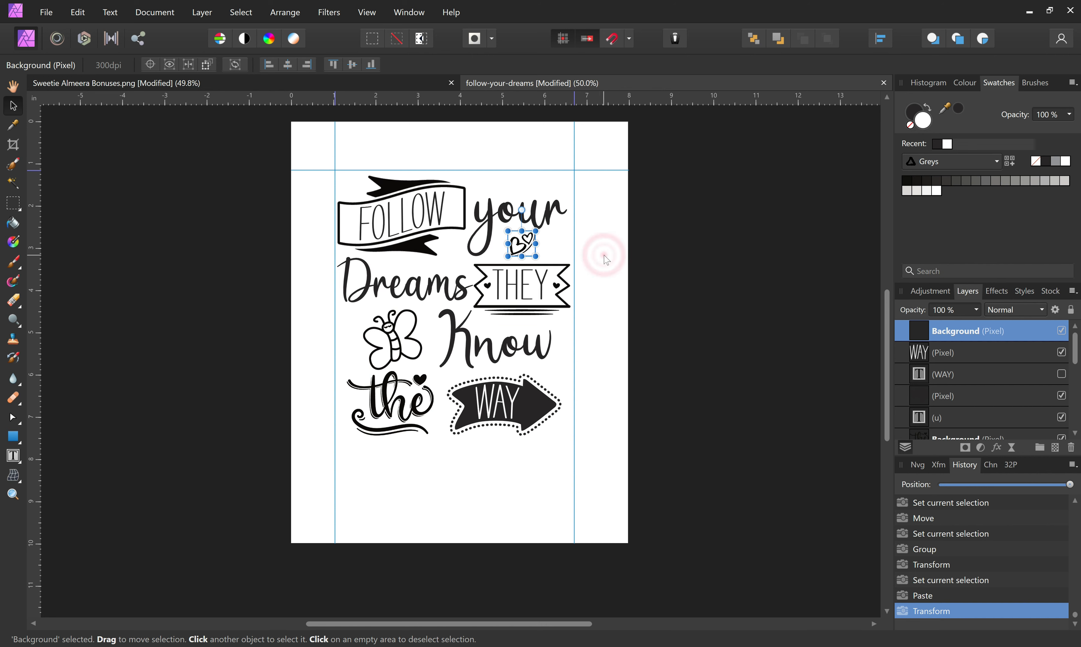
# Copy the right-hand curly leaf branch from the bottom row of doodles in Sweetie Almeera Bonuses.png.
pyautogui.click(133, 84)
pyautogui.press('m')
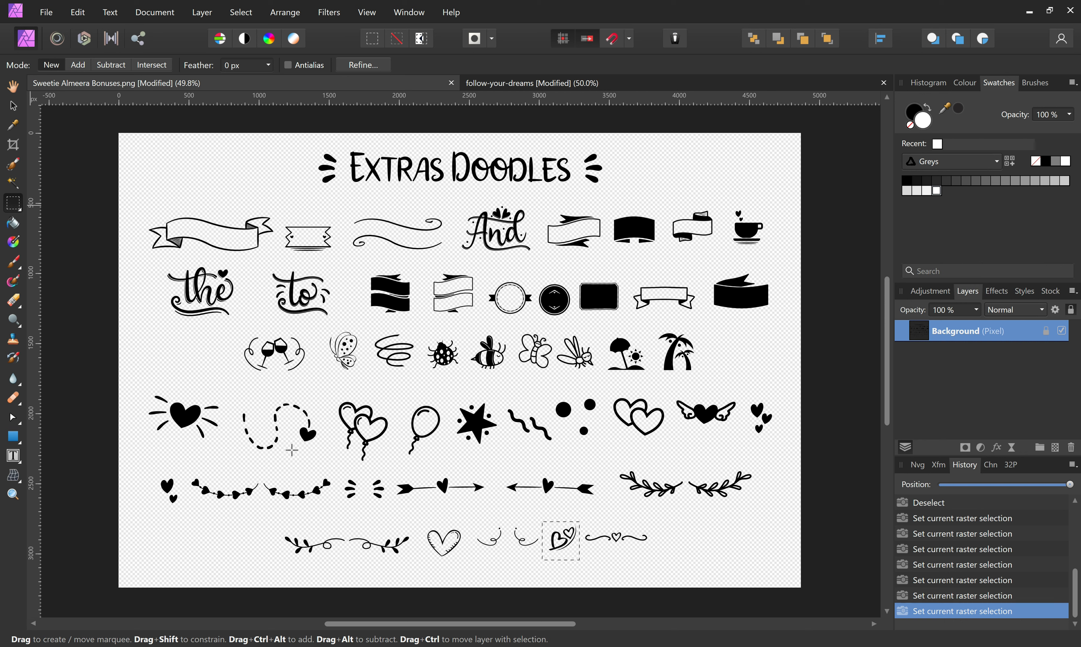
pyautogui.moveTo(346, 526); pyautogui.dragTo(415, 558)
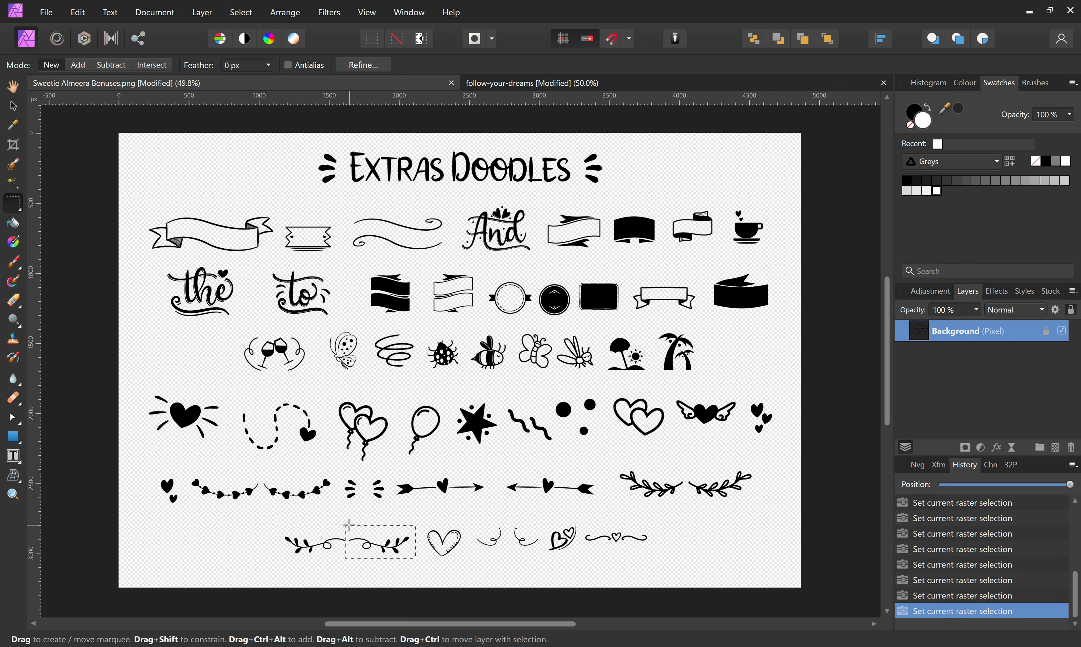
pyautogui.moveTo(348, 521); pyautogui.dragTo(421, 564)
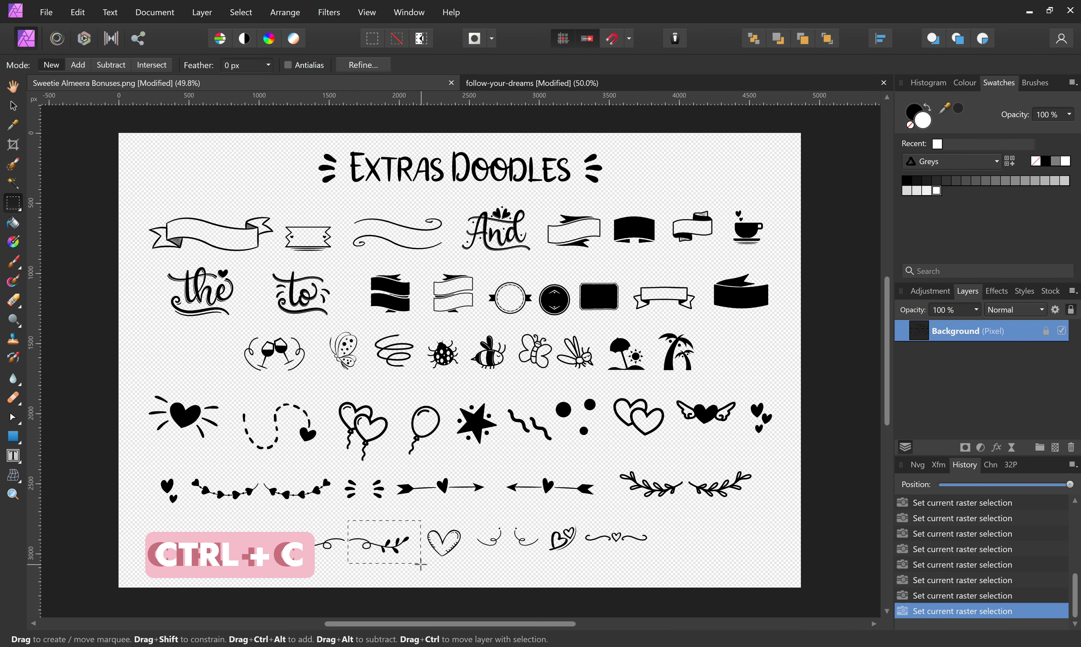
# In follow-your-dreams, hide the double hearts and paste the leaf branch in their place under "your", slightly enlarged.
pyautogui.click(571, 82)
pyautogui.hotkey('ctrl', 'v')
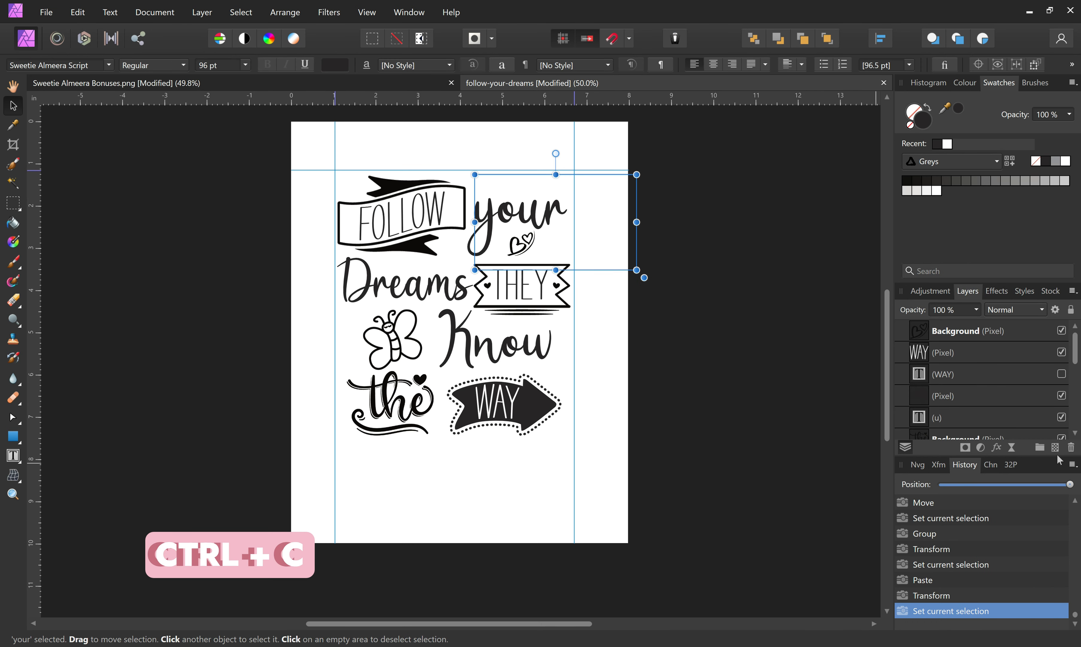
pyautogui.click(1062, 331)
pyautogui.hotkey('ctrl', 'v')
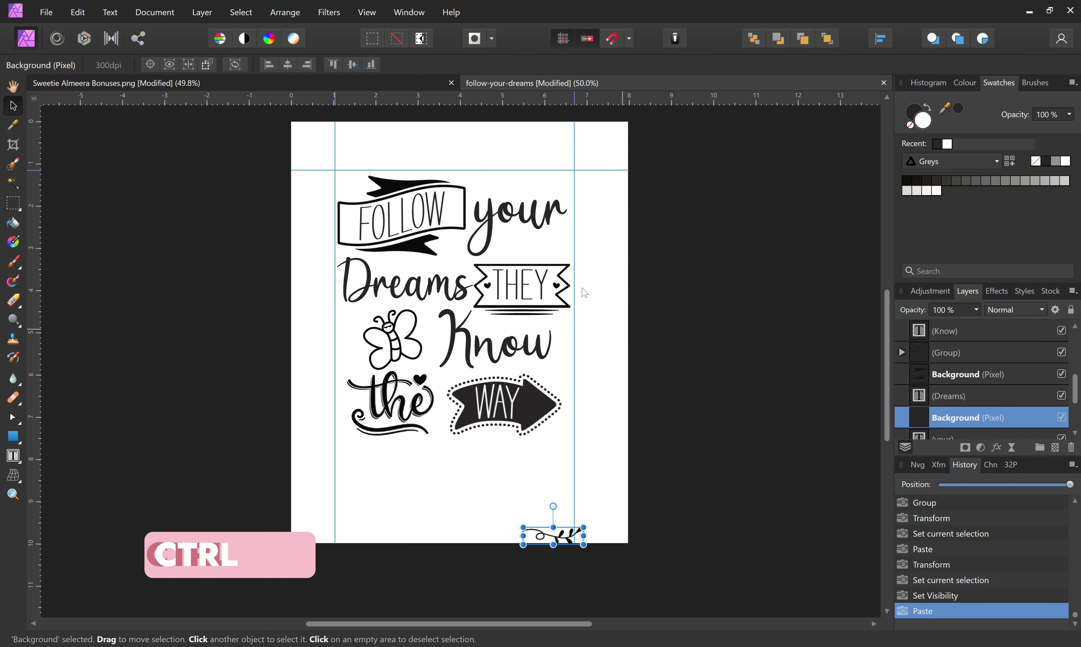
pyautogui.moveTo(552, 538); pyautogui.dragTo(572, 235)
pyautogui.moveTo(504, 255); pyautogui.dragTo(498, 257)
pyautogui.click(608, 195)
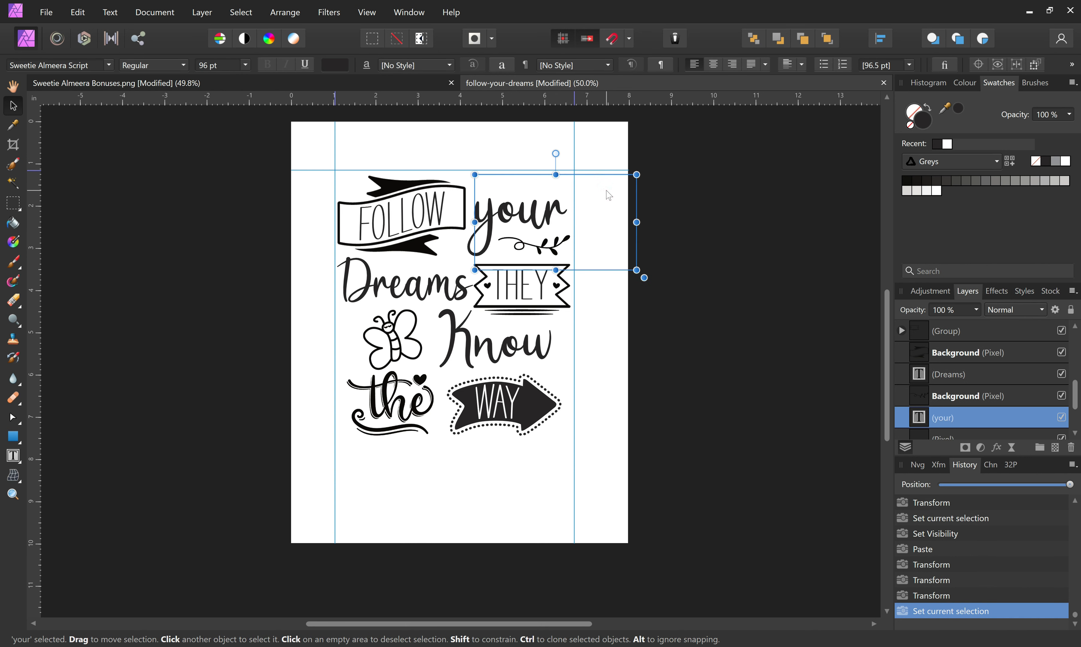
pyautogui.click(525, 259)
pyautogui.click(745, 266)
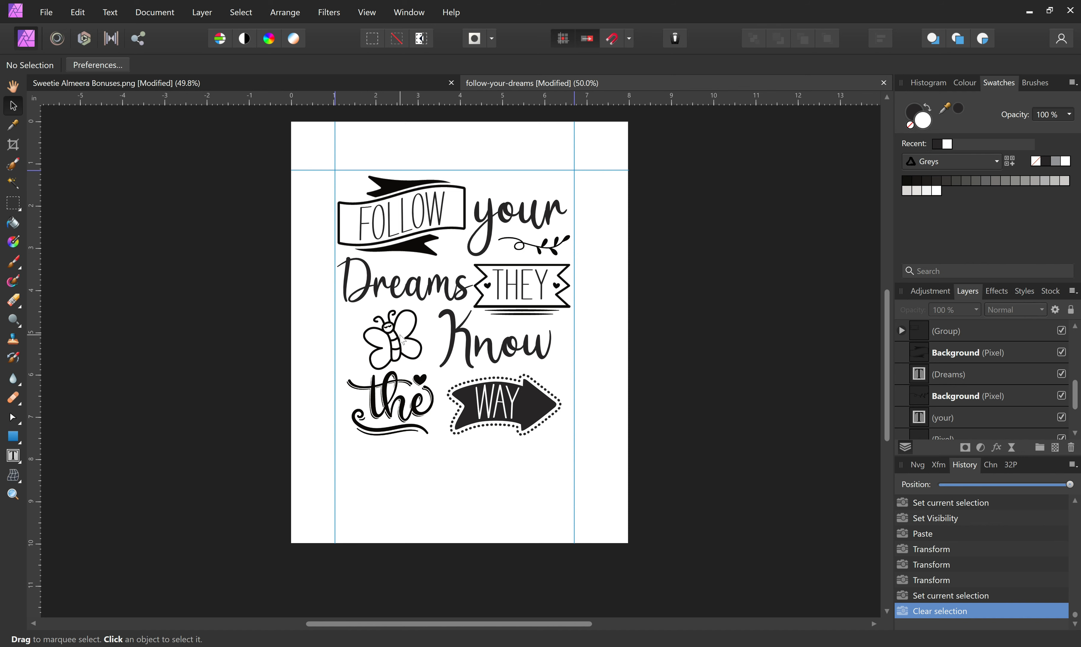
# Copy the spotted side-view butterfly from Sweetie Almeera Bonuses.png and return to the follow-your-dreams document.
pyautogui.click(394, 348)
pyautogui.click(122, 84)
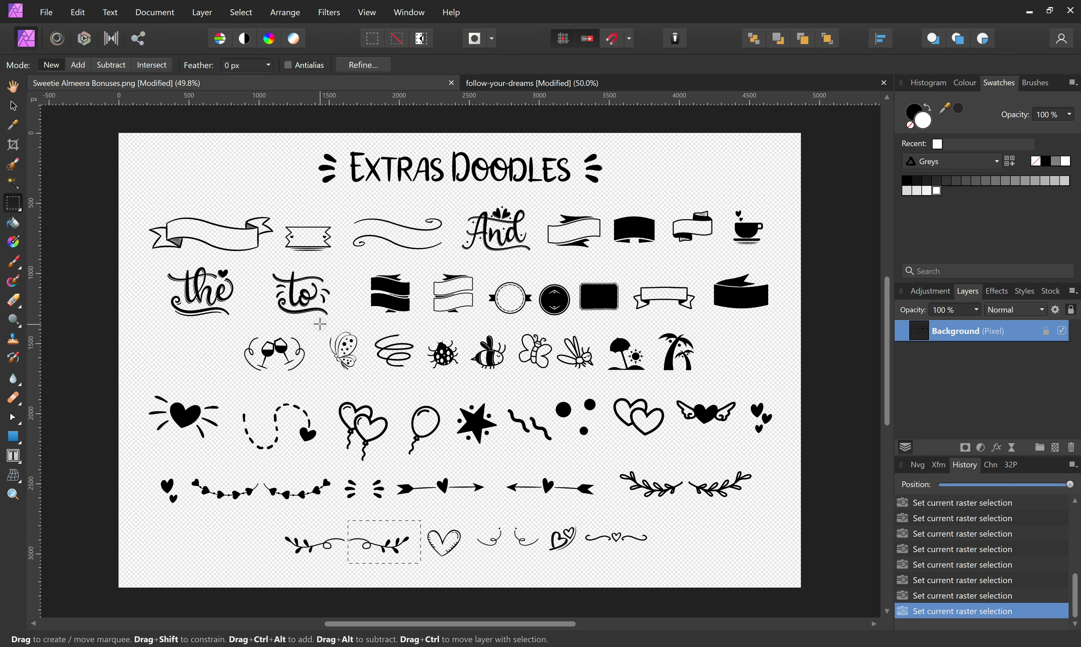
pyautogui.moveTo(320, 324); pyautogui.dragTo(368, 378)
pyautogui.hotkey('ctrl', 'c')
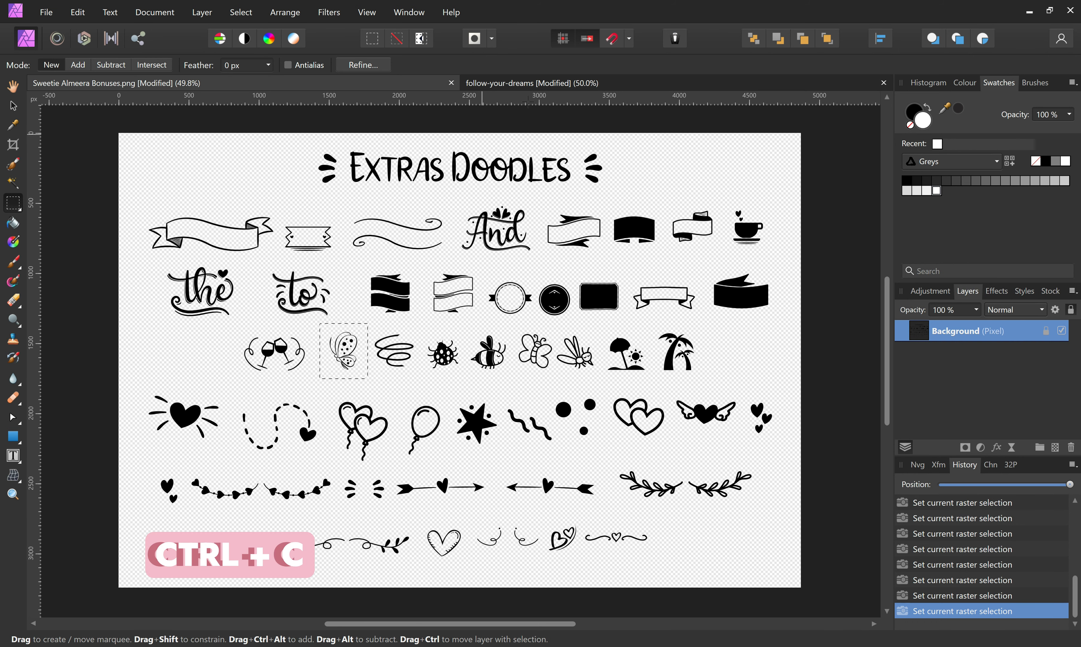
pyautogui.click(544, 80)
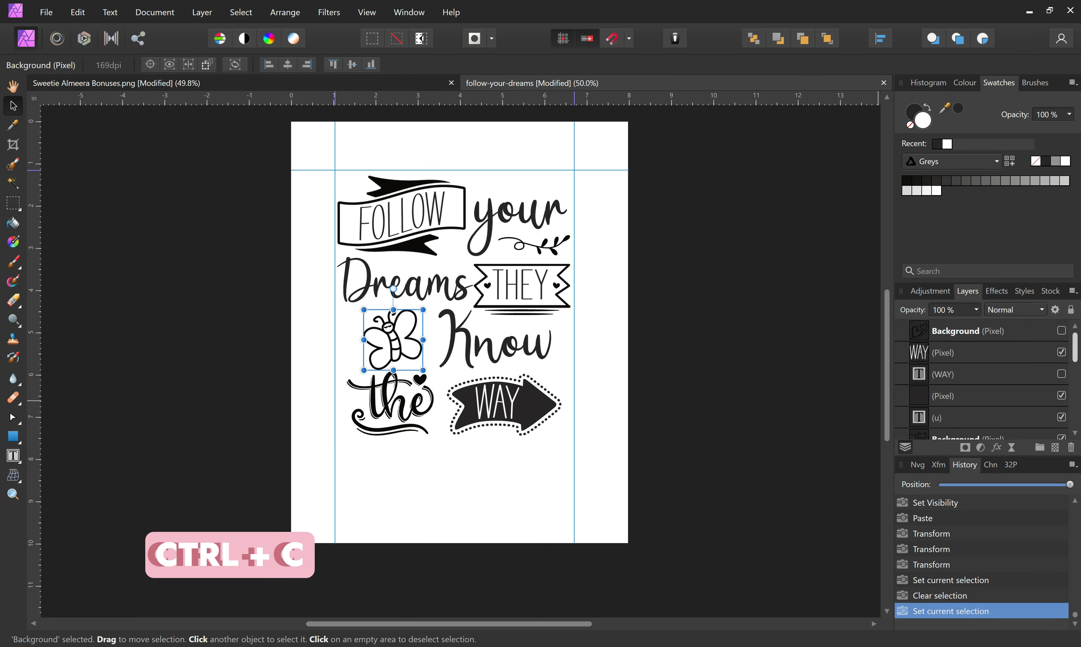
# Hide the existing butterfly and paste the spotted one in its place beside "Know", enlarged to fill the gap.
pyautogui.scroll(-2, 1070, 360)
pyautogui.scroll(-4, 1071, 369)
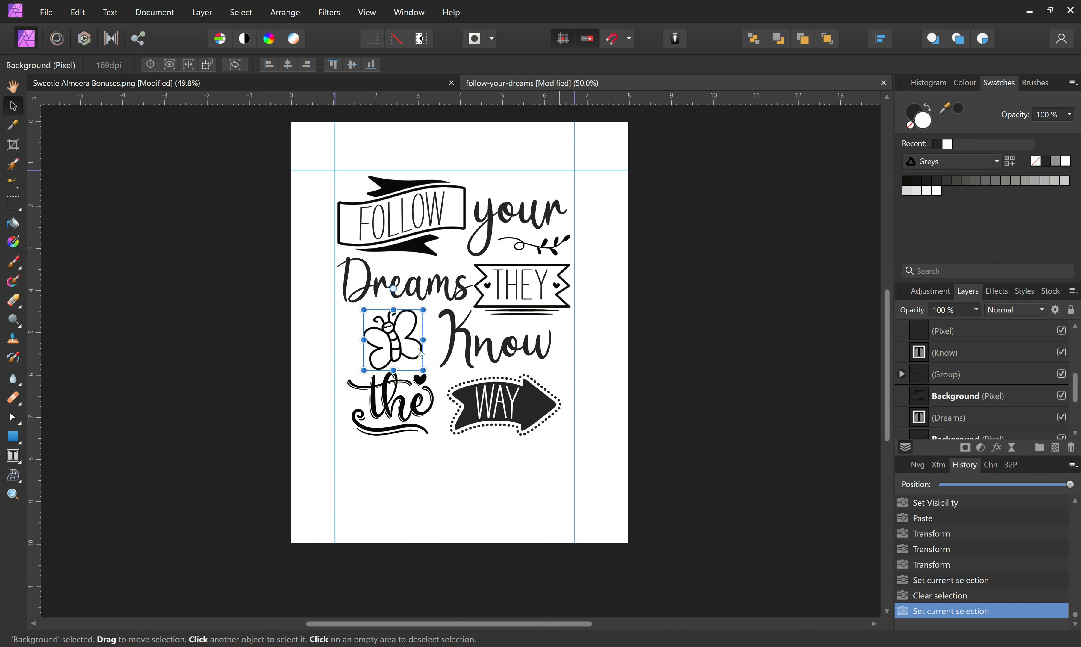
pyautogui.click(429, 316)
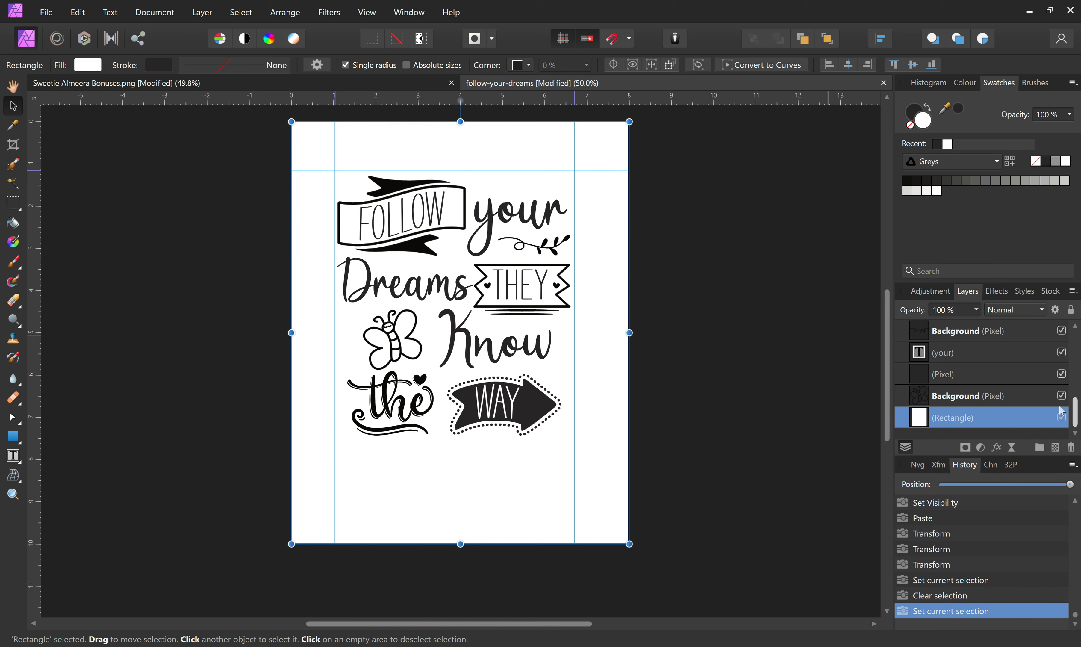
pyautogui.click(1061, 396)
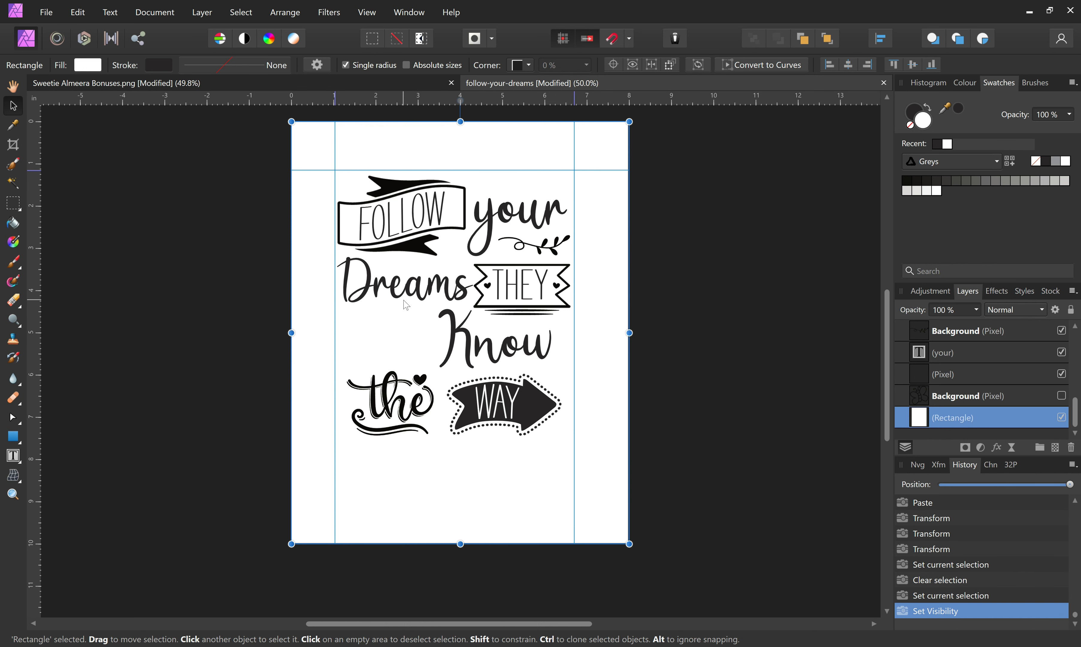
pyautogui.hotkey('ctrl', 'v')
pyautogui.moveTo(520, 338); pyautogui.dragTo(400, 330)
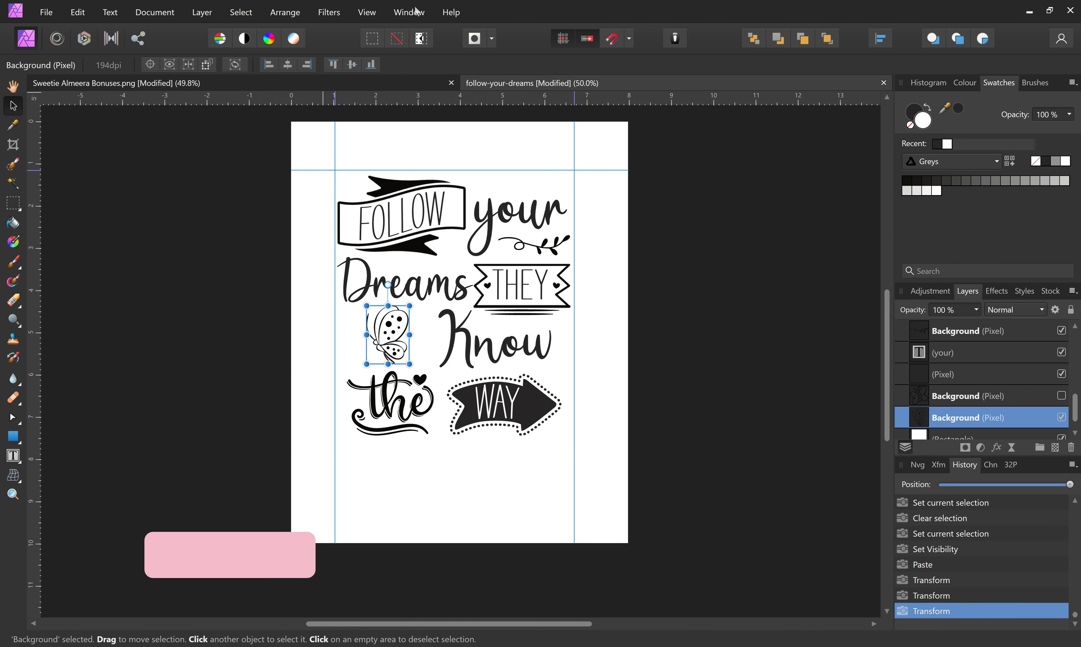
# Flip the spotted butterfly horizontally and move it closer to the word "Know".
pyautogui.rightClick(381, 341)
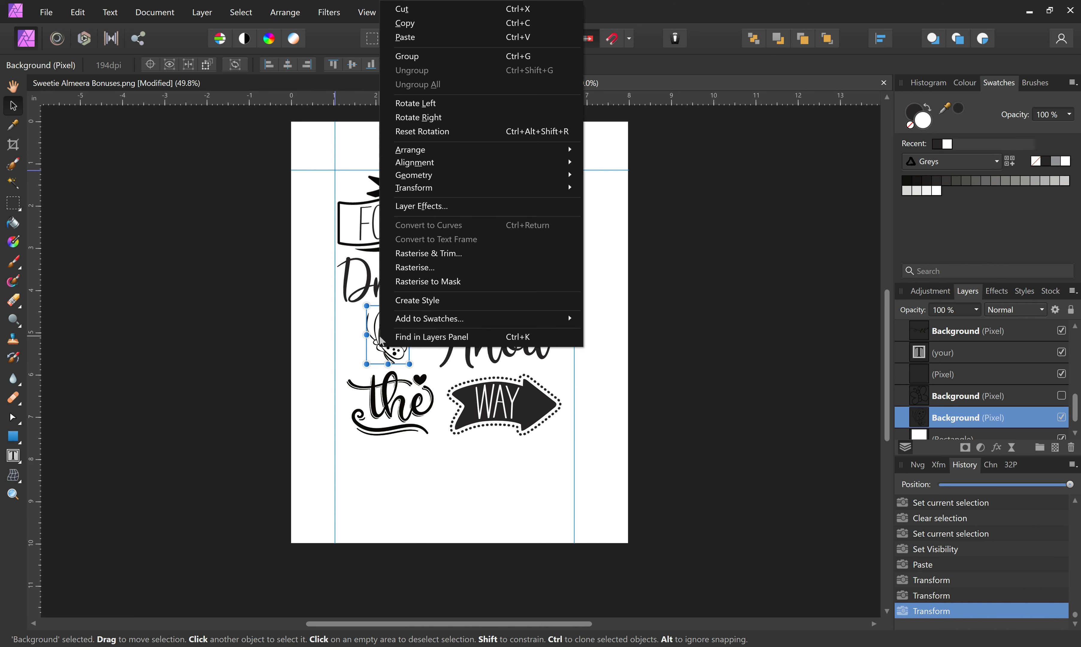
pyautogui.click(441, 149)
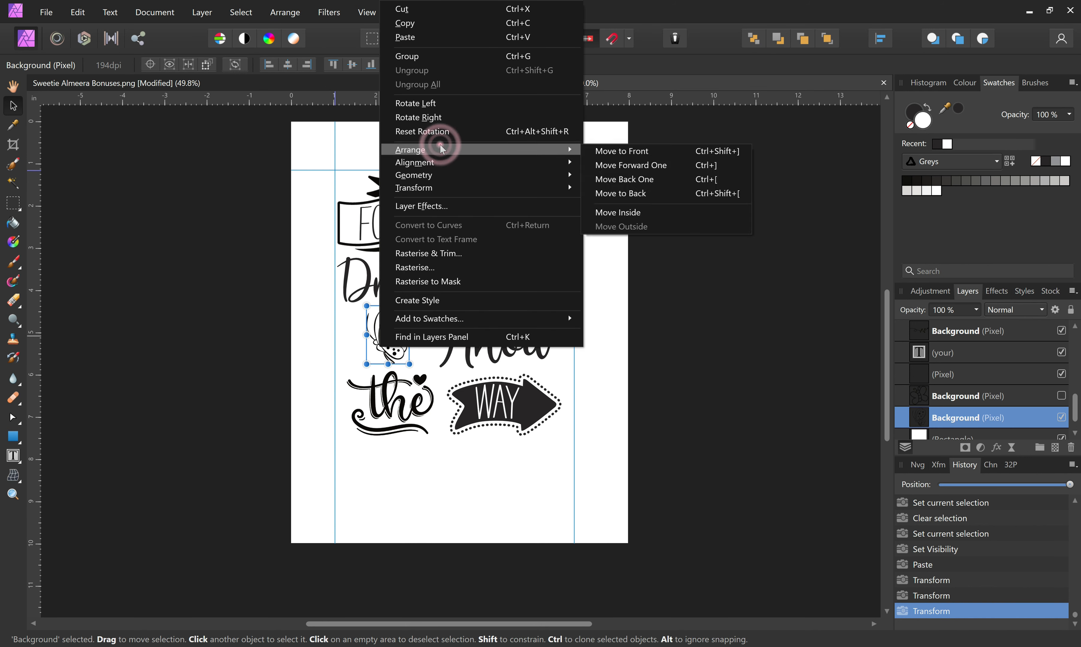
pyautogui.click(442, 187)
pyautogui.click(619, 221)
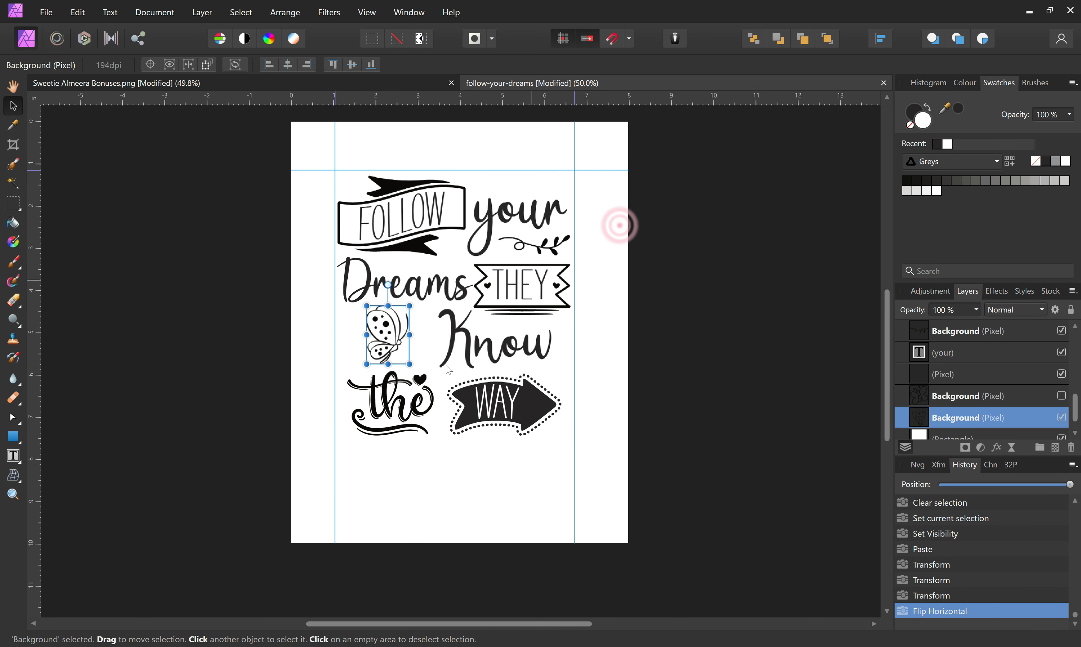
pyautogui.moveTo(390, 341); pyautogui.dragTo(407, 347)
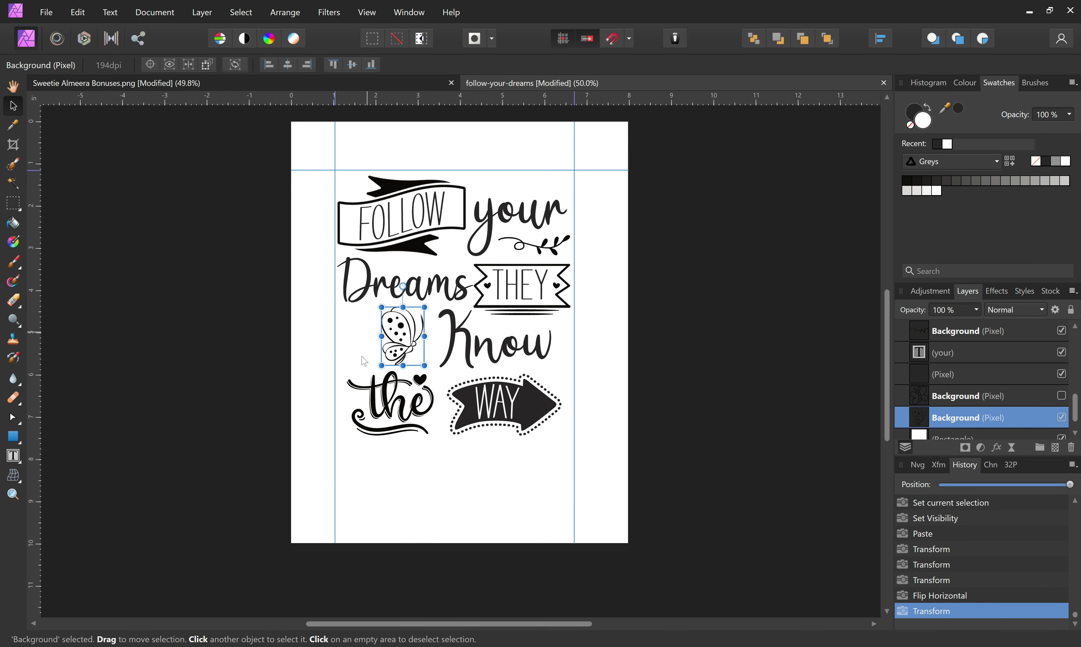
# Copy the U-shaped part of the dashed heart trail from Sweetie Almeera Bonuses.png and return to the follow-your-dreams document.
pyautogui.click(398, 80)
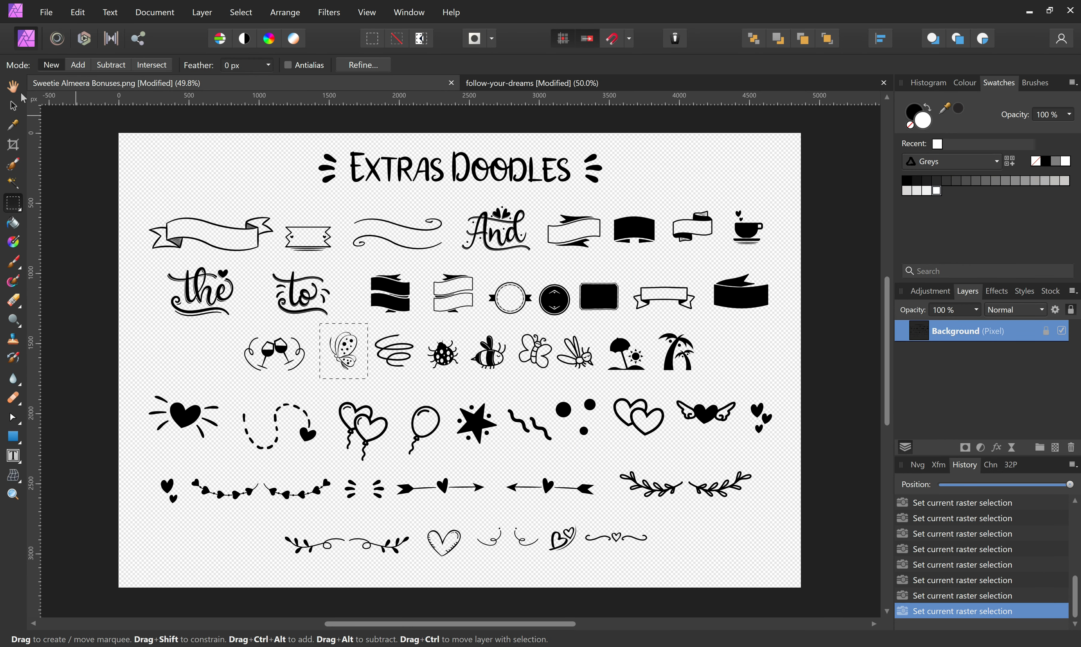
pyautogui.moveTo(231, 399); pyautogui.dragTo(290, 452)
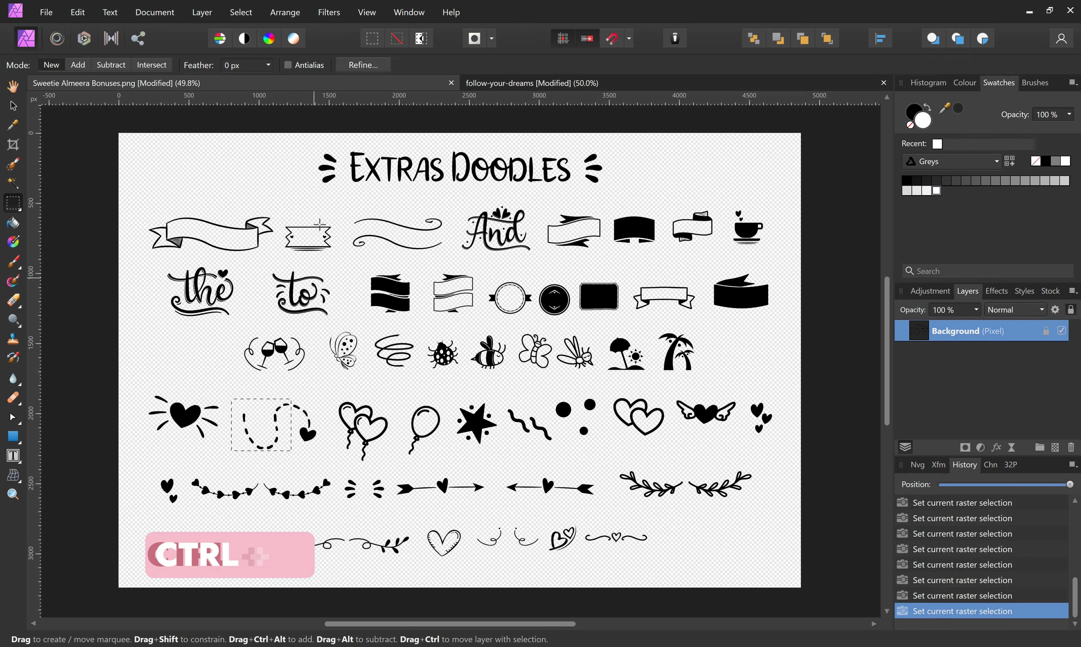
pyautogui.hotkey('ctrl', 'c')
pyautogui.click(560, 82)
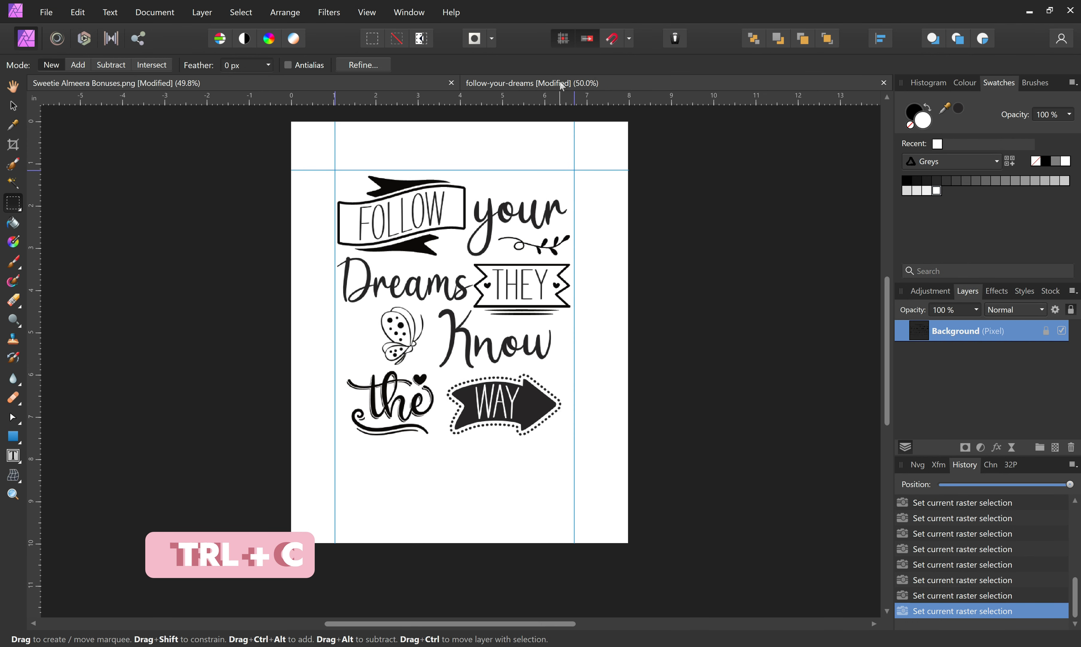
# Paste the dashed trail and place it behind the butterfly, in the empty space above "the".
pyautogui.hotkey('ctrl', 'v')
pyautogui.hotkey('ctrl', 'v')
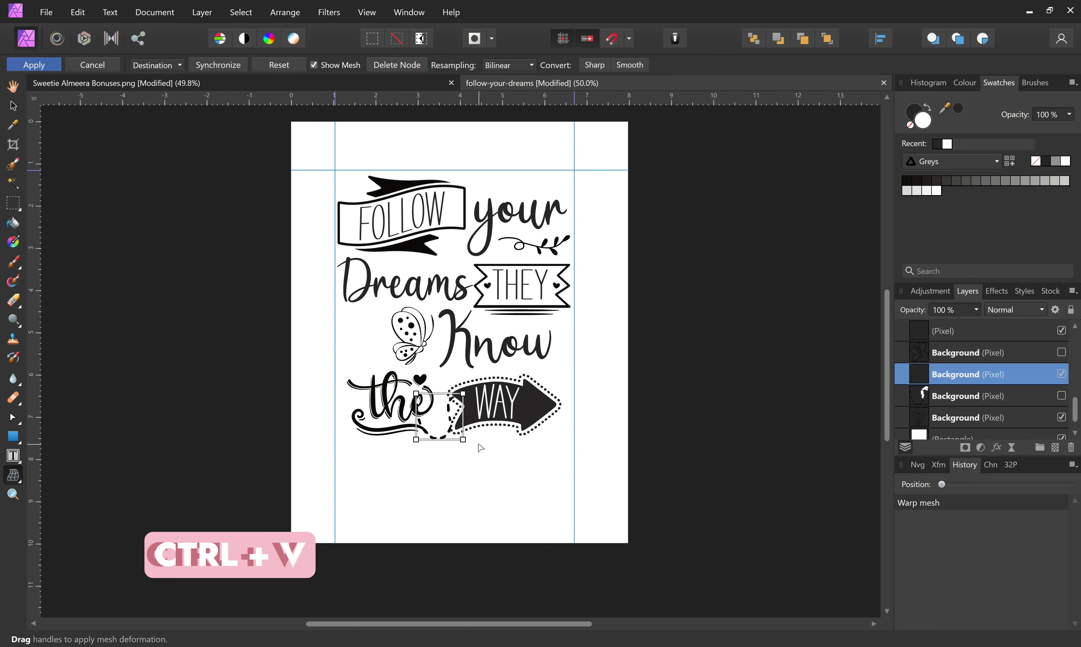
pyautogui.moveTo(454, 441); pyautogui.dragTo(417, 427)
pyautogui.hotkey('ctrl', 'z')
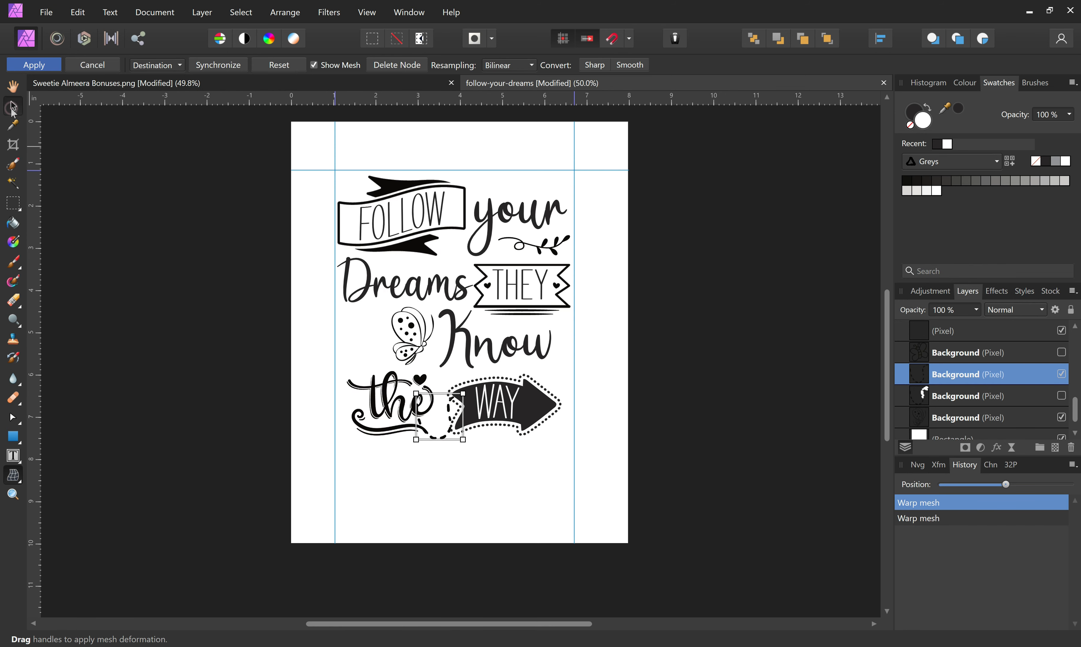
pyautogui.click(13, 86)
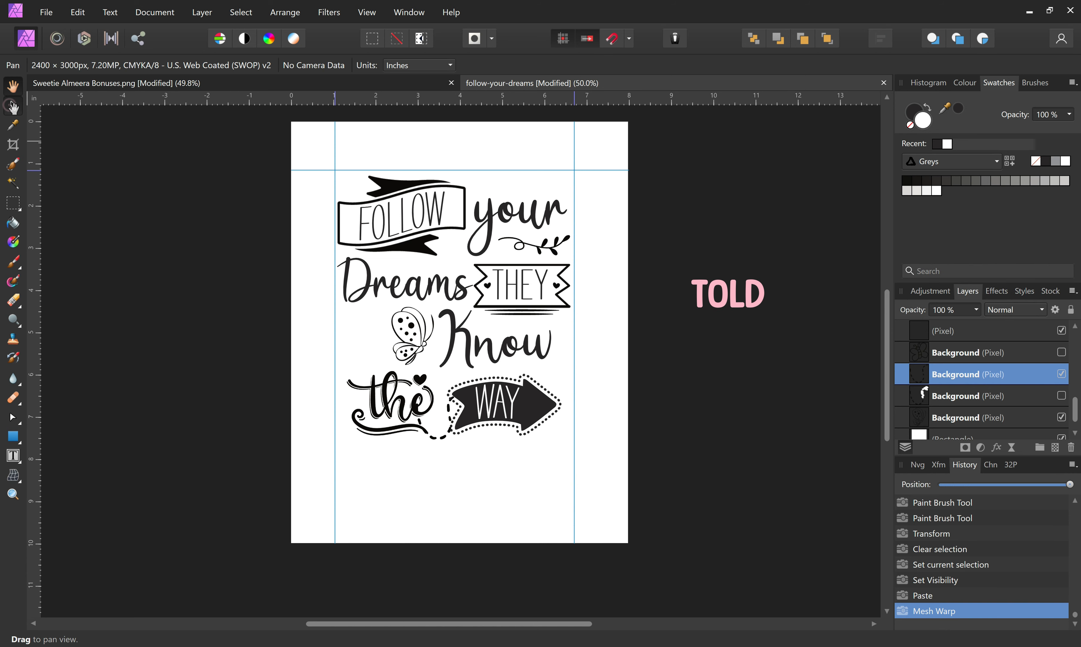
pyautogui.click(13, 106)
pyautogui.moveTo(443, 423); pyautogui.dragTo(361, 337)
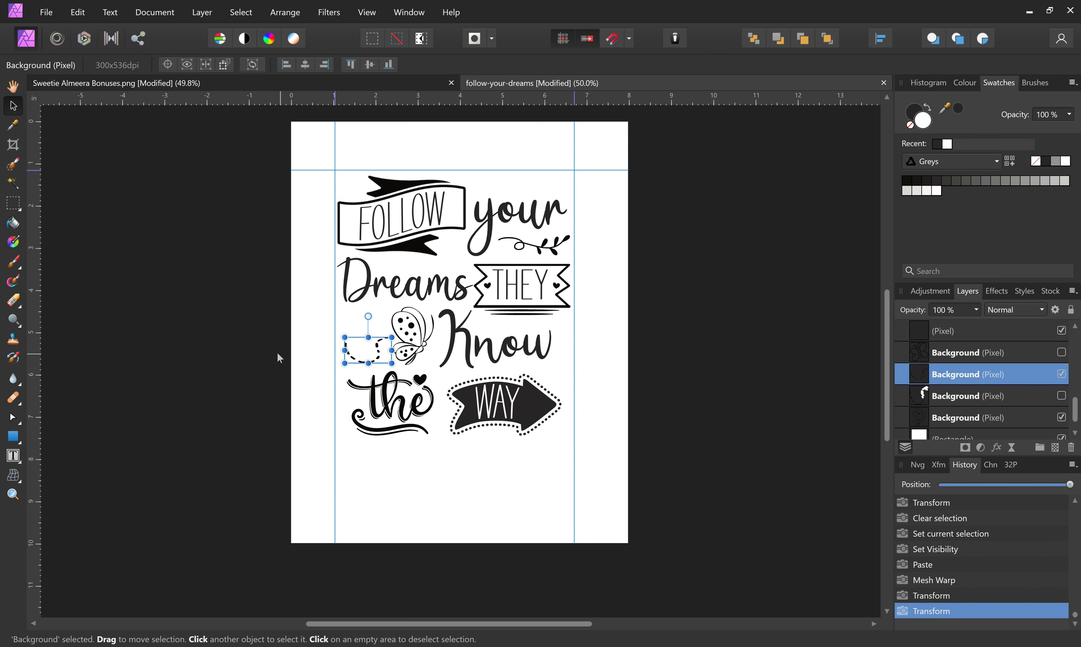
pyautogui.click(248, 338)
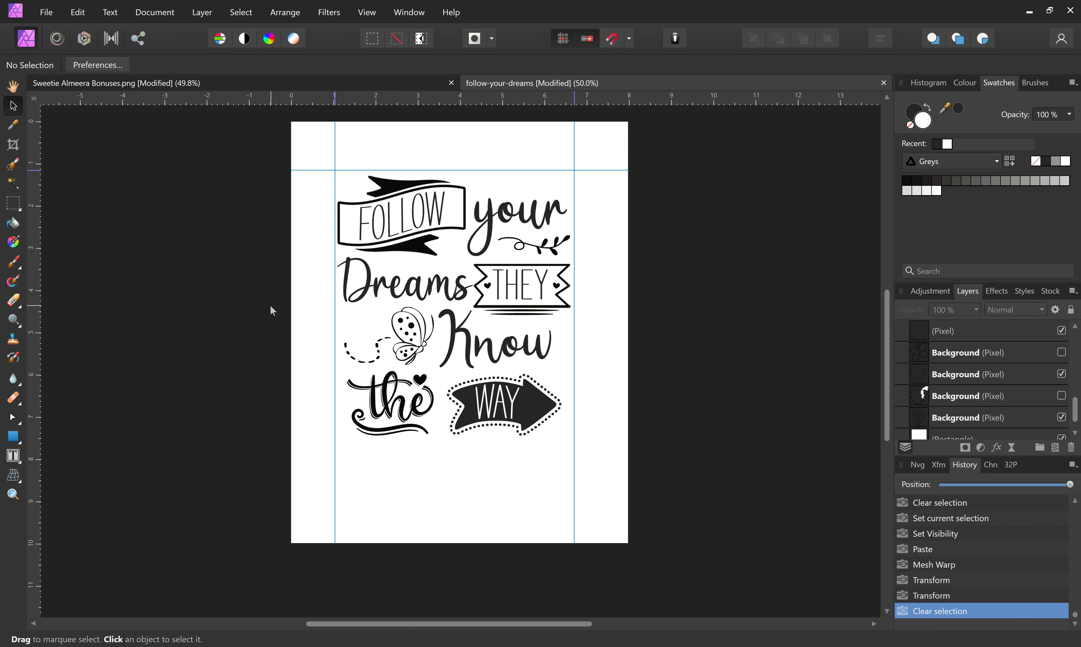
# Rotate the dashed trail slightly clockwise and shift it up so it follows the butterfly, leaving nothing selected.
pyautogui.click(372, 364)
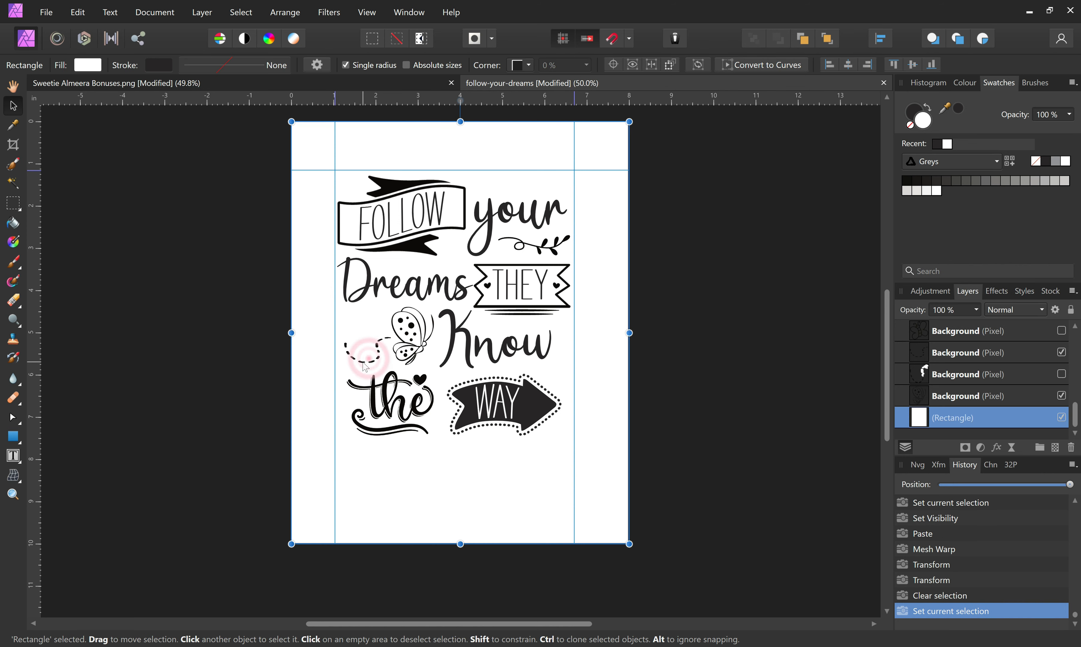
pyautogui.moveTo(372, 354); pyautogui.dragTo(376, 310)
pyautogui.click(283, 354)
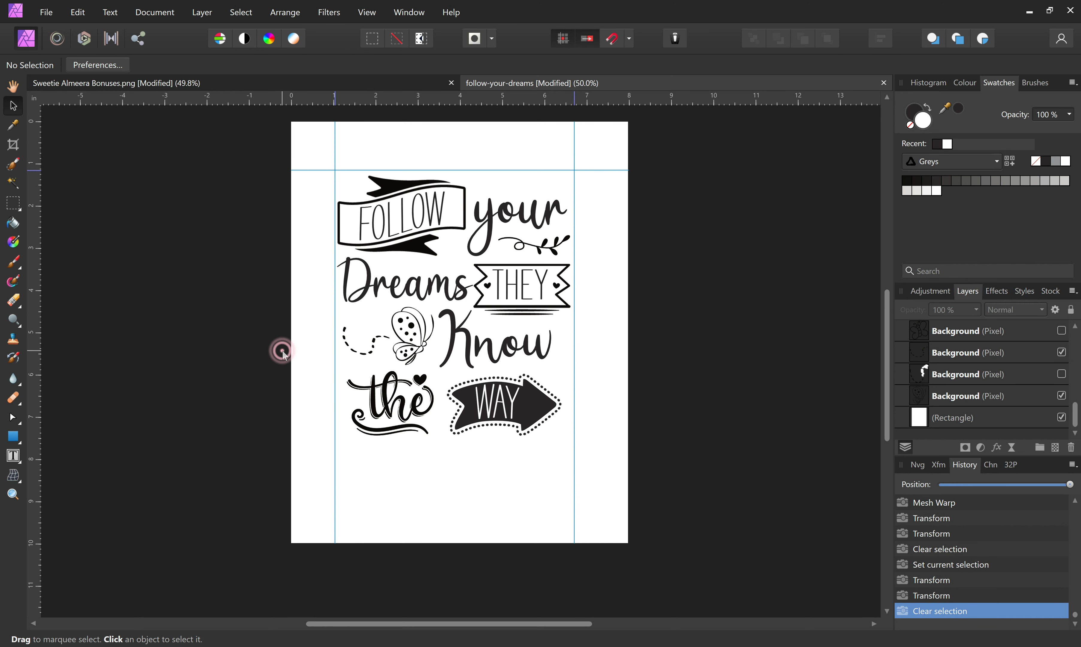